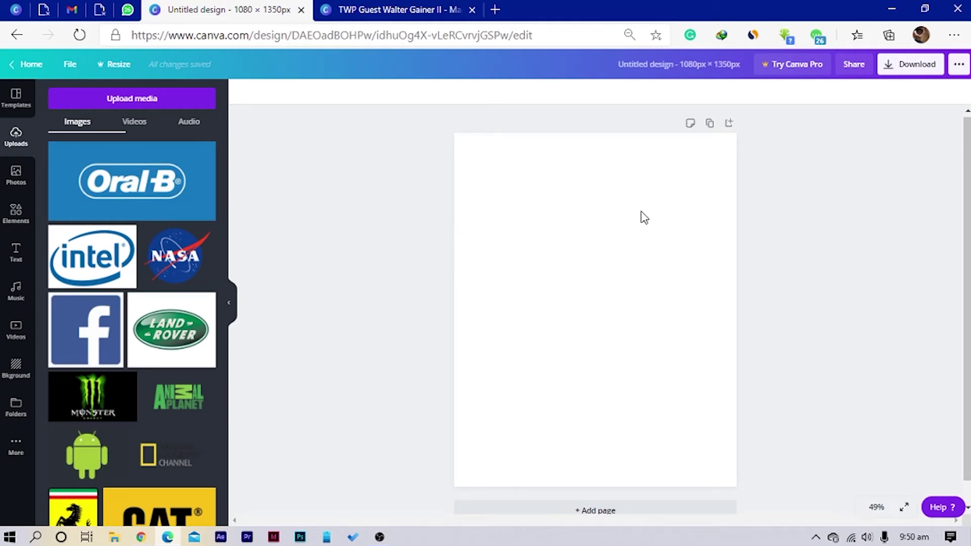
Step: Select the blank page, then return to the ebook template search with the 1080 × 1350 px custom size
{"action": "left_click", "coordinate": [643, 218]}
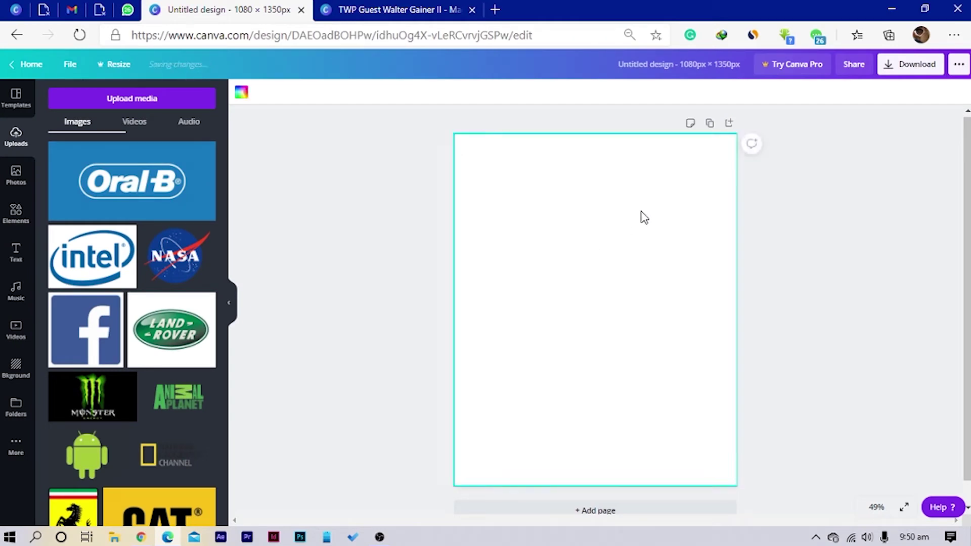
{"action": "left_click", "coordinate": [2, 7]}
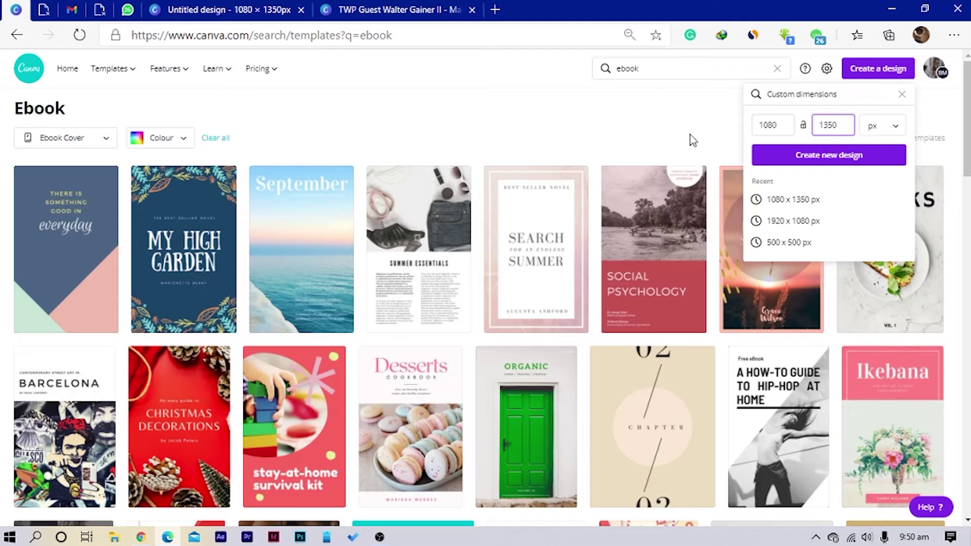
Step: Reopen the custom size options from the design types list, then close them to show the 76 ebook templates
{"action": "left_click", "coordinate": [902, 94]}
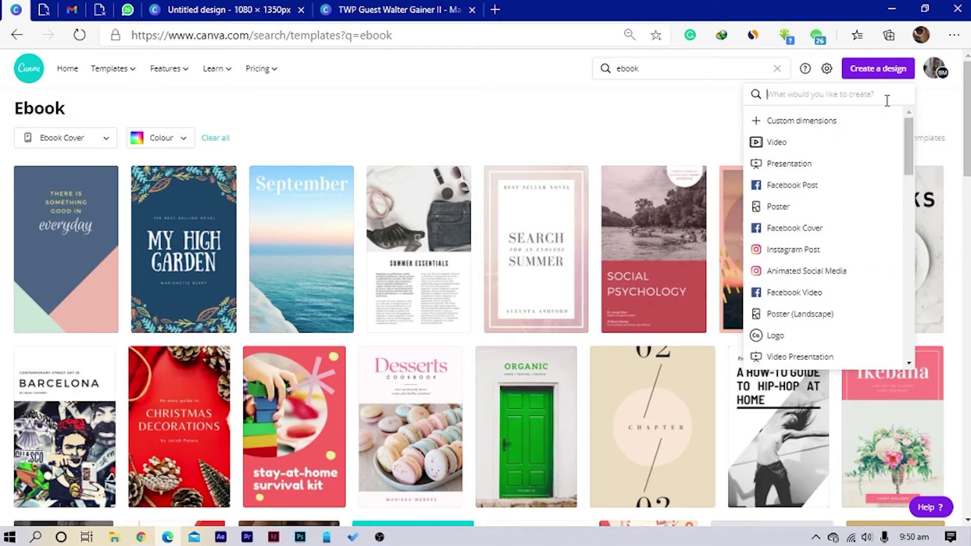
{"action": "left_click", "coordinate": [799, 125]}
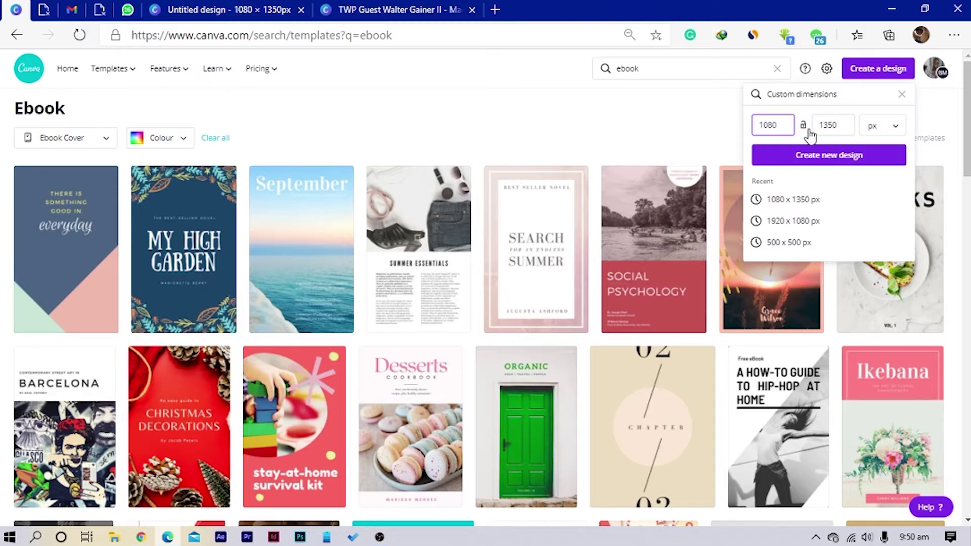
{"action": "left_click", "coordinate": [560, 124]}
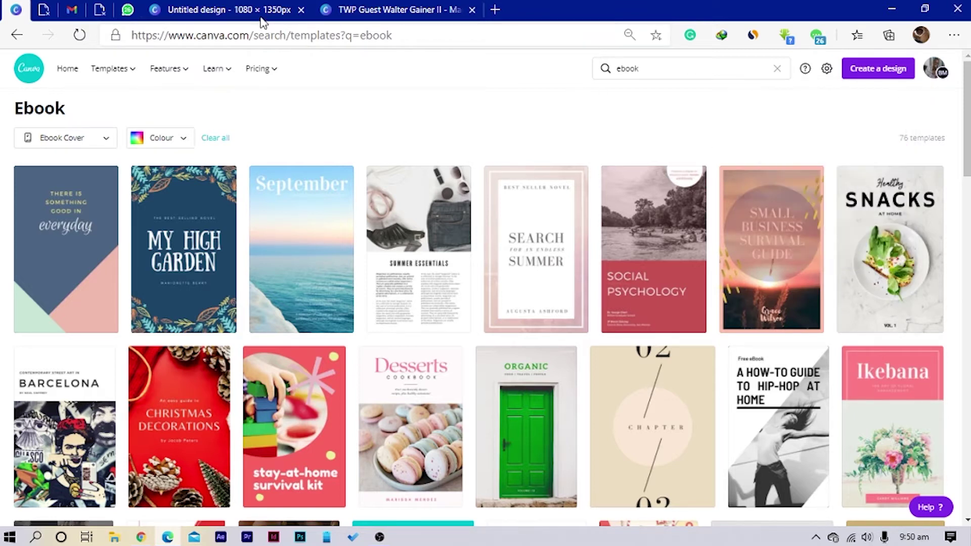
Step: In the Untitled design, add the wristwatch photo from Uploads and rotate it to about -19°
{"action": "left_click", "coordinate": [263, 15]}
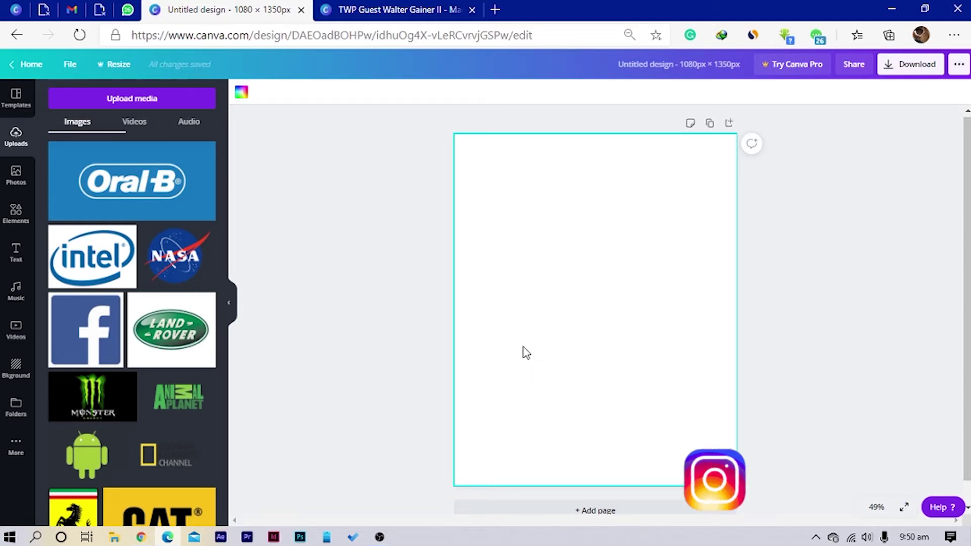
{"action": "scroll", "coordinate": [189, 331], "scroll_direction": "down", "scroll_amount": 10}
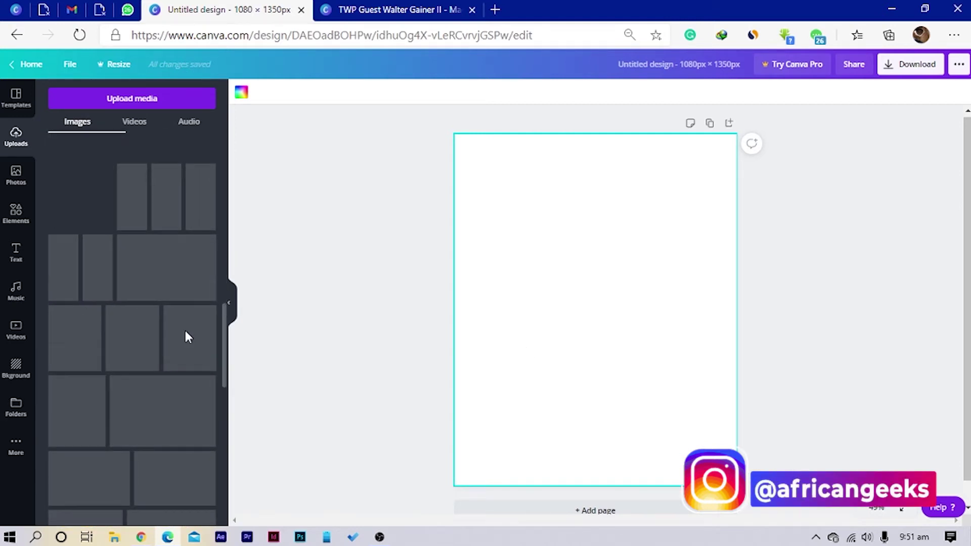
{"action": "scroll", "coordinate": [152, 273], "scroll_direction": "up", "scroll_amount": 5}
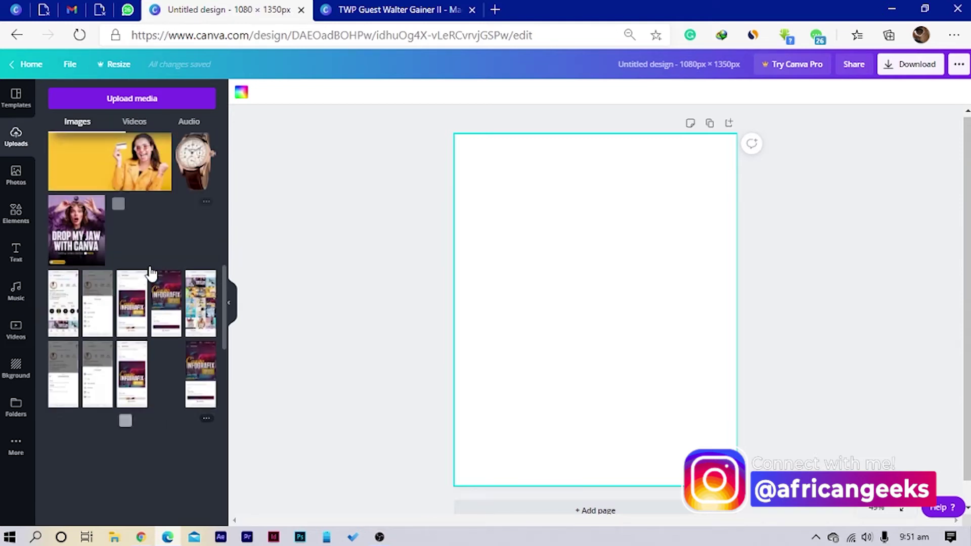
{"action": "left_click", "coordinate": [200, 339]}
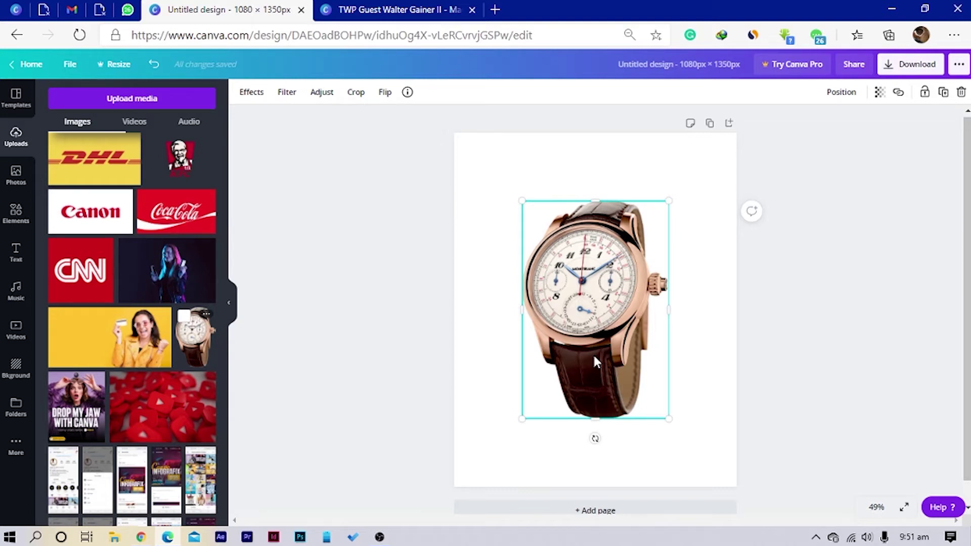
{"action": "left_click_drag", "start_coordinate": [598, 438], "coordinate": [637, 429]}
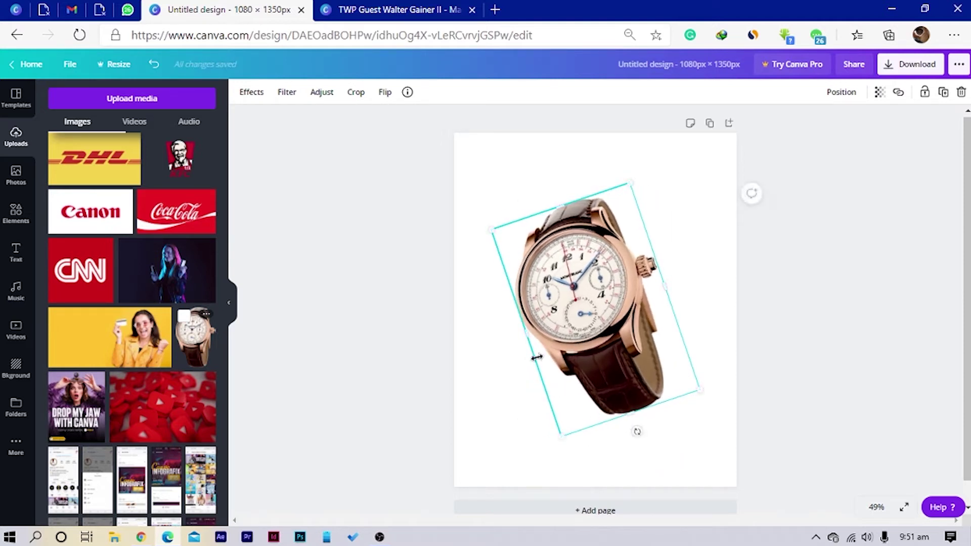
{"action": "left_click", "coordinate": [514, 153]}
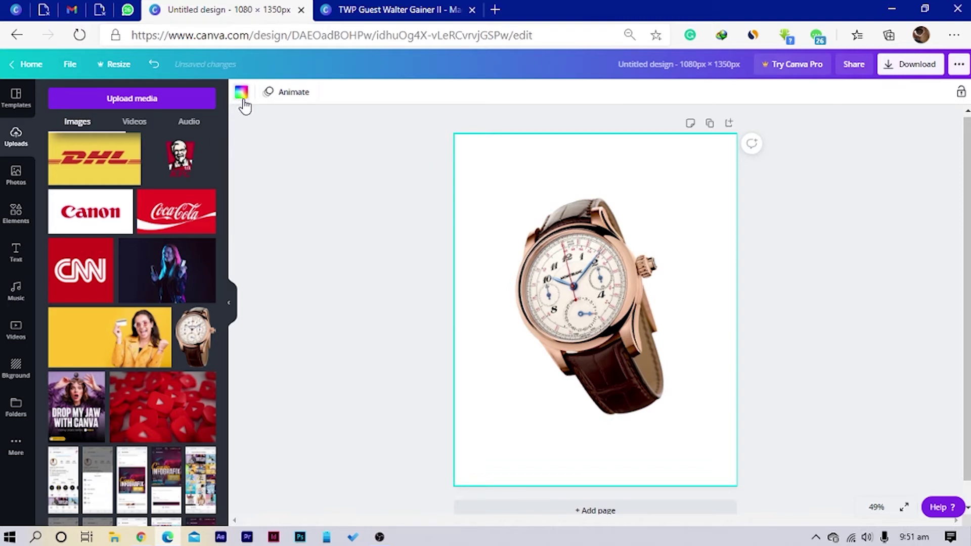
Step: Set the page background to black, then refine it to near-black #070707
{"action": "left_click", "coordinate": [239, 94]}
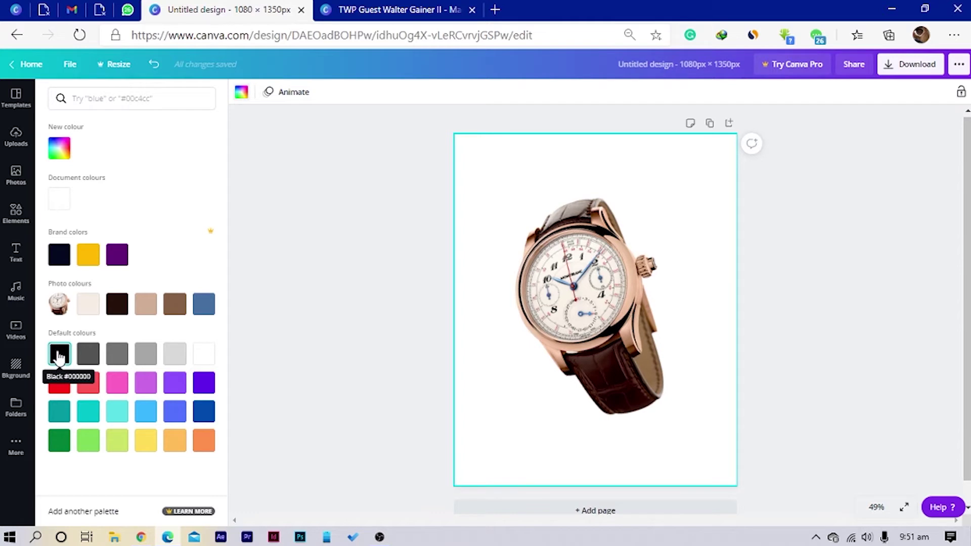
{"action": "left_click", "coordinate": [59, 355]}
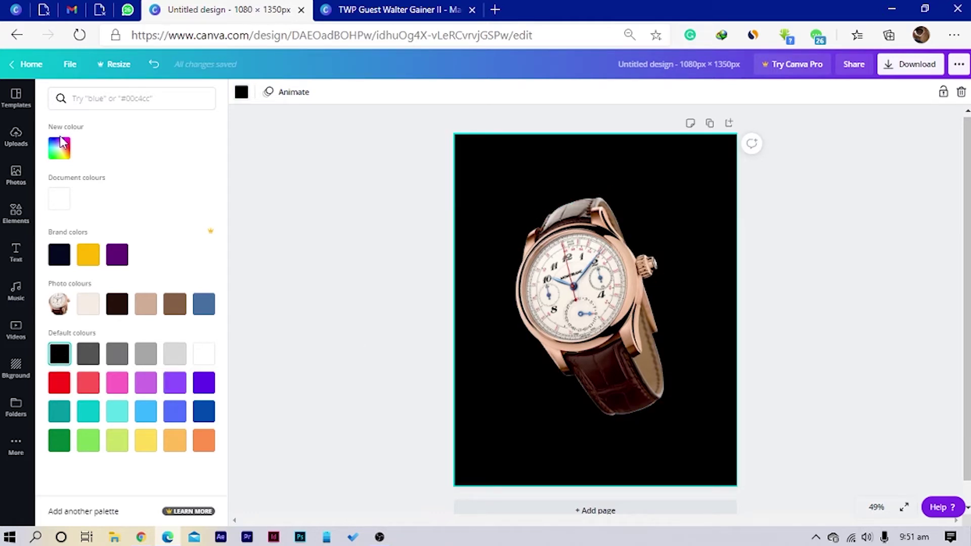
{"action": "left_click", "coordinate": [59, 148]}
{"action": "left_click", "coordinate": [60, 225]}
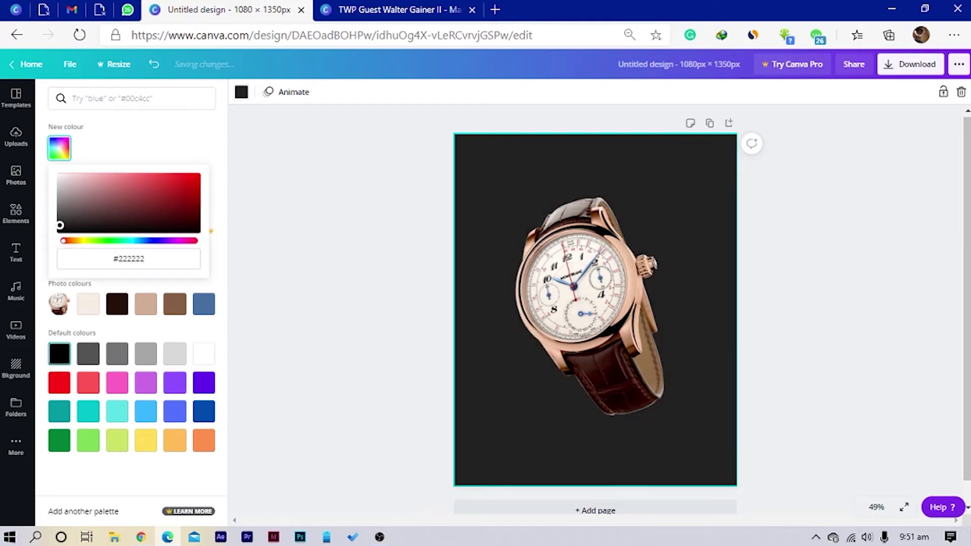
{"action": "left_click_drag", "start_coordinate": [60, 225], "coordinate": [60, 230]}
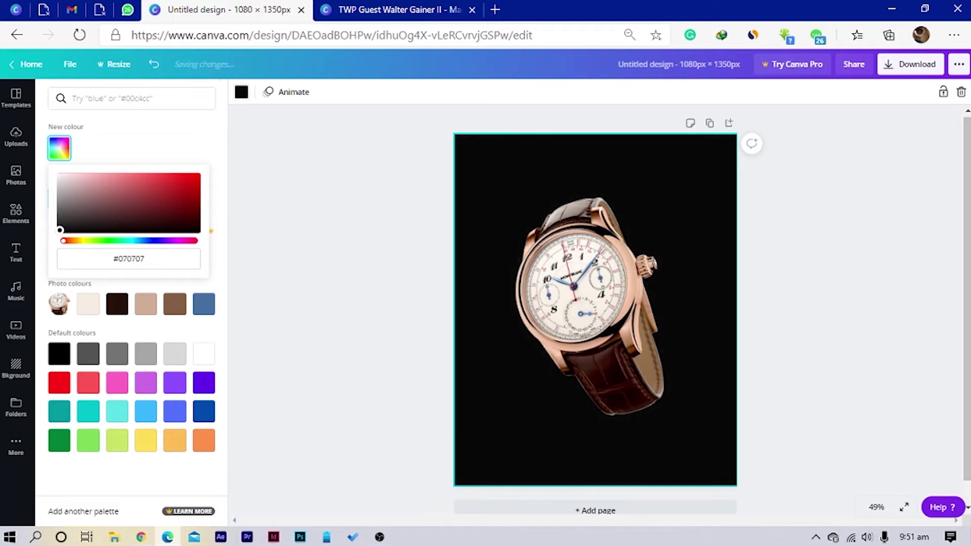
Step: Shrink the wristwatch photo and move it into the lower half of the page
{"action": "left_click", "coordinate": [686, 371]}
{"action": "left_click_drag", "start_coordinate": [631, 183], "coordinate": [624, 316]}
{"action": "left_click", "coordinate": [558, 239]}
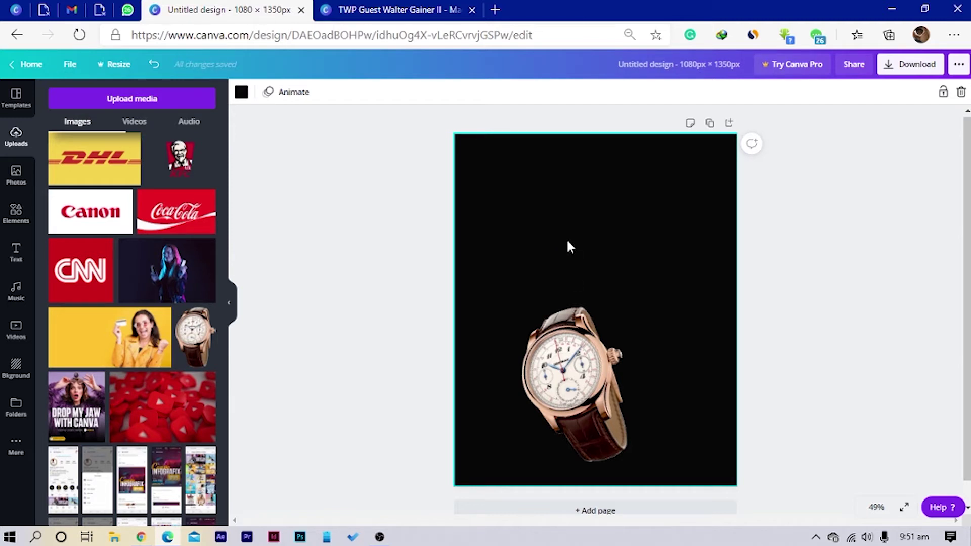
Step: Add a text box higher on the page and replace its placeholder with 'BLACK'
{"action": "key", "text": "t"}
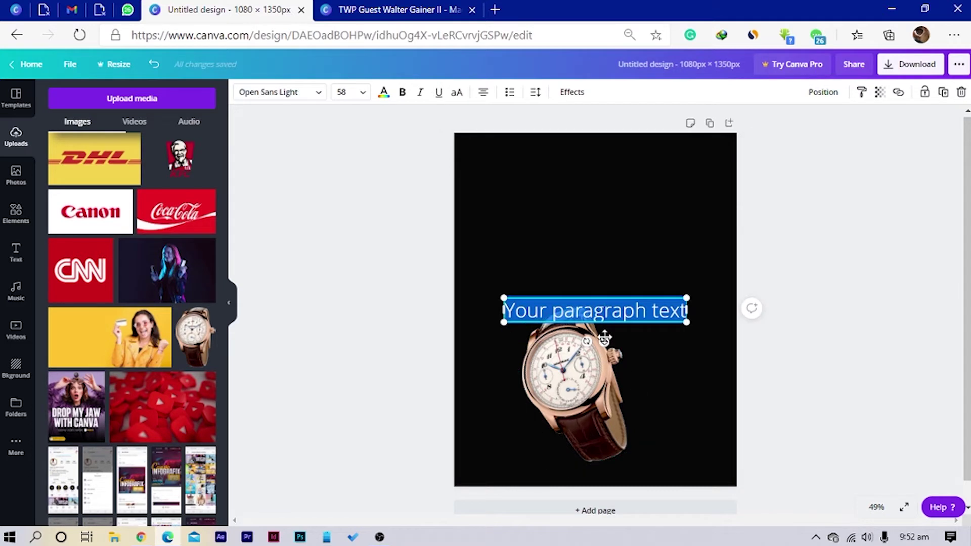
{"action": "left_click_drag", "start_coordinate": [604, 340], "coordinate": [605, 262]}
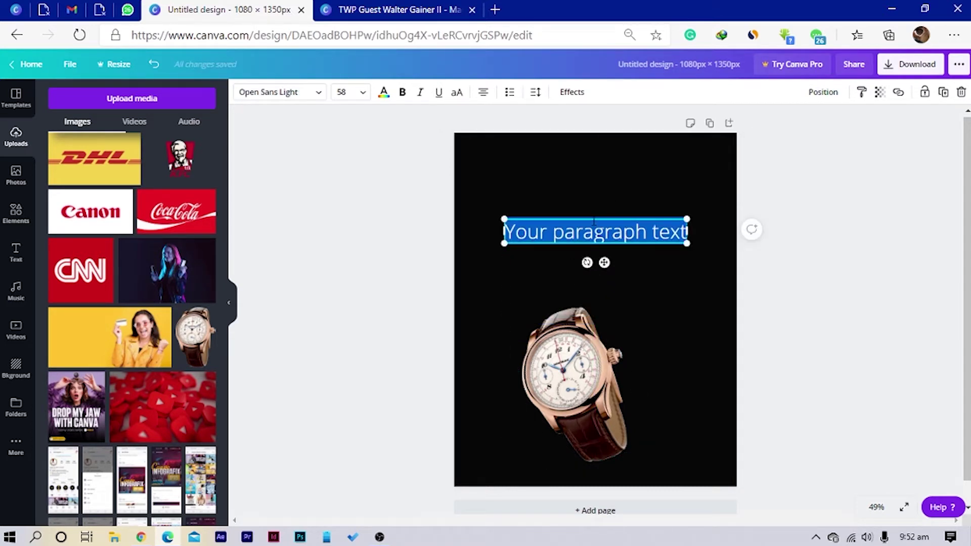
{"action": "key", "text": "Escape"}
{"action": "left_click", "coordinate": [614, 233]}
{"action": "left_click", "coordinate": [617, 231]}
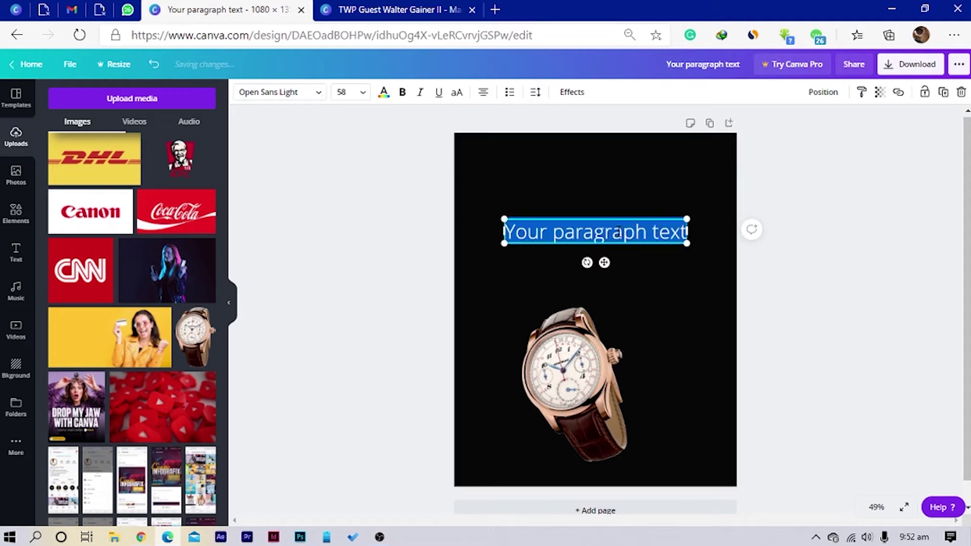
{"action": "key", "text": "BackSpace"}
{"action": "type", "text": "b"}
{"action": "key", "text": "BackSpace"}
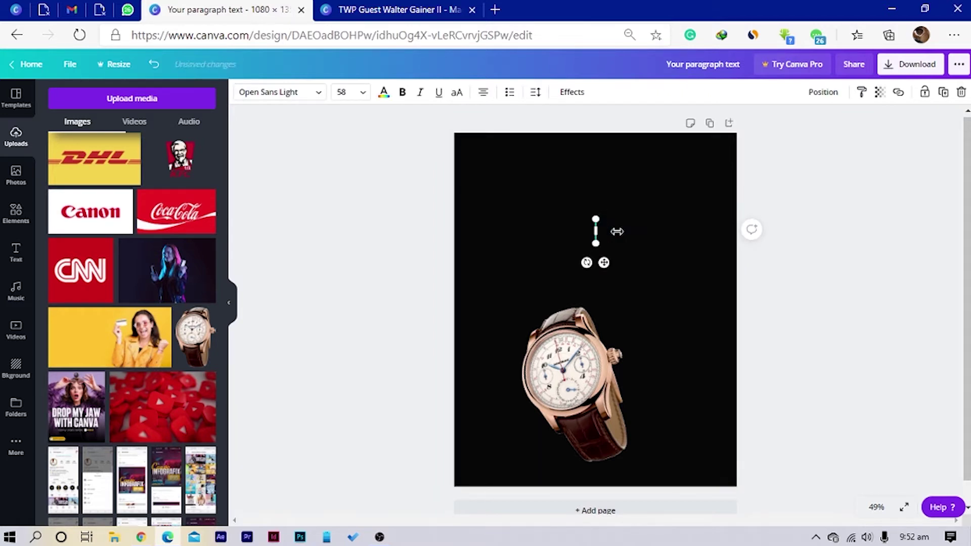
{"action": "type", "text": "BLACK"}
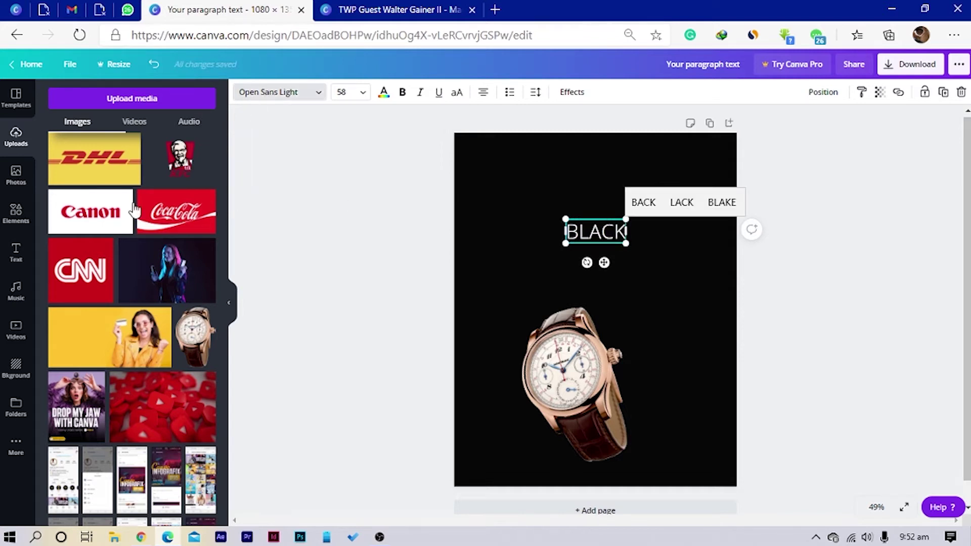
Step: Change the BLACK text's font to Montserrat Extra-Bold
{"action": "left_click", "coordinate": [267, 93]}
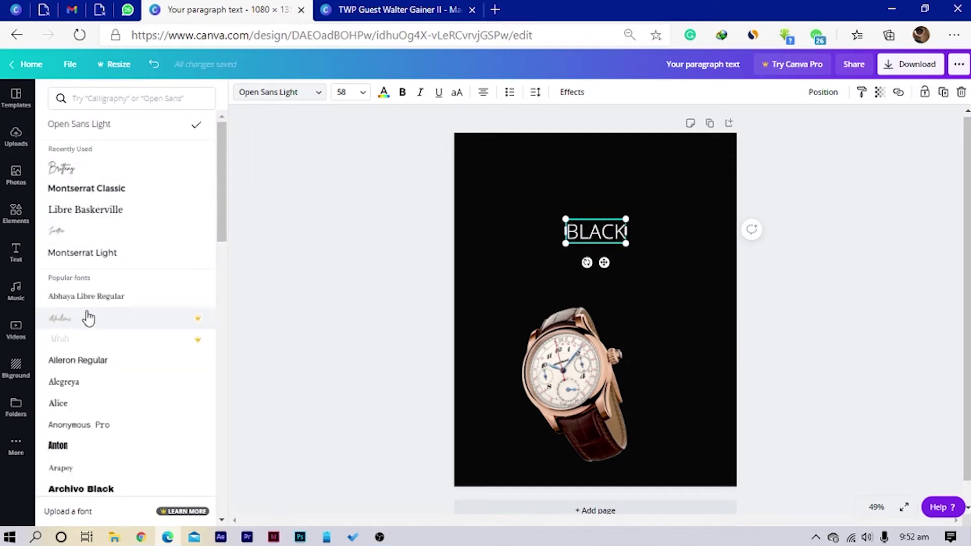
{"action": "scroll", "coordinate": [93, 314], "scroll_direction": "down", "scroll_amount": 3}
{"action": "scroll", "coordinate": [104, 316], "scroll_direction": "up", "scroll_amount": 3}
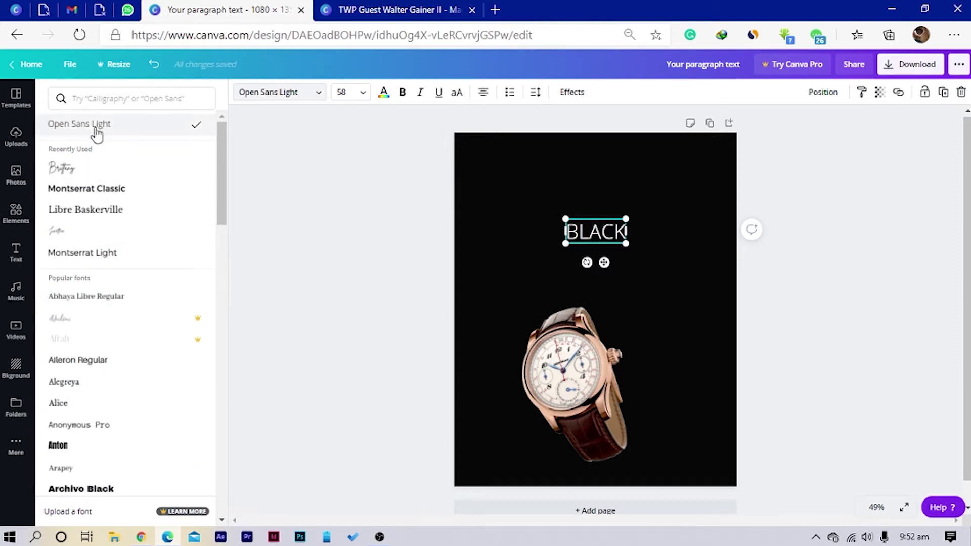
{"action": "left_click", "coordinate": [111, 98]}
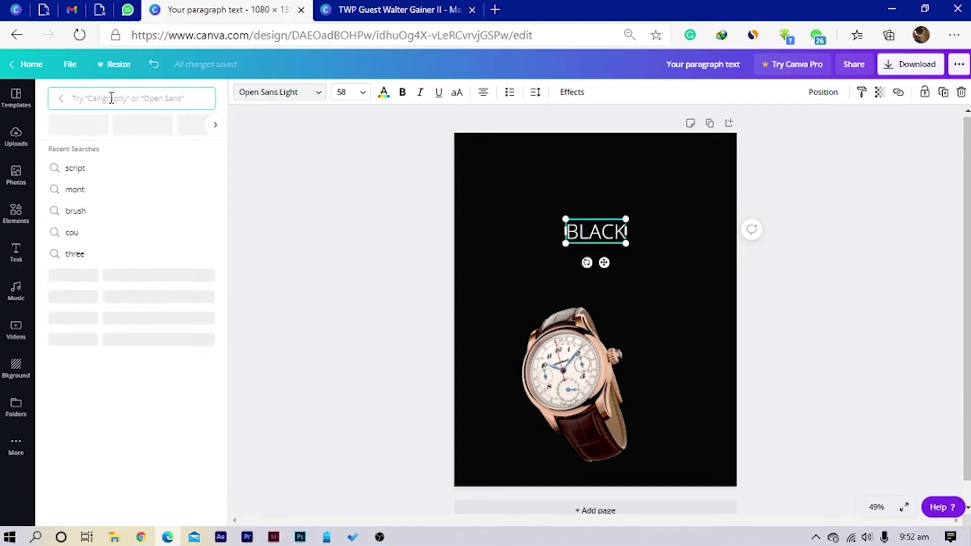
{"action": "type", "text": "CA"}
{"action": "key", "text": "BackSpace"}
{"action": "key", "text": "BackSpace"}
{"action": "type", "text": "MONTS"}
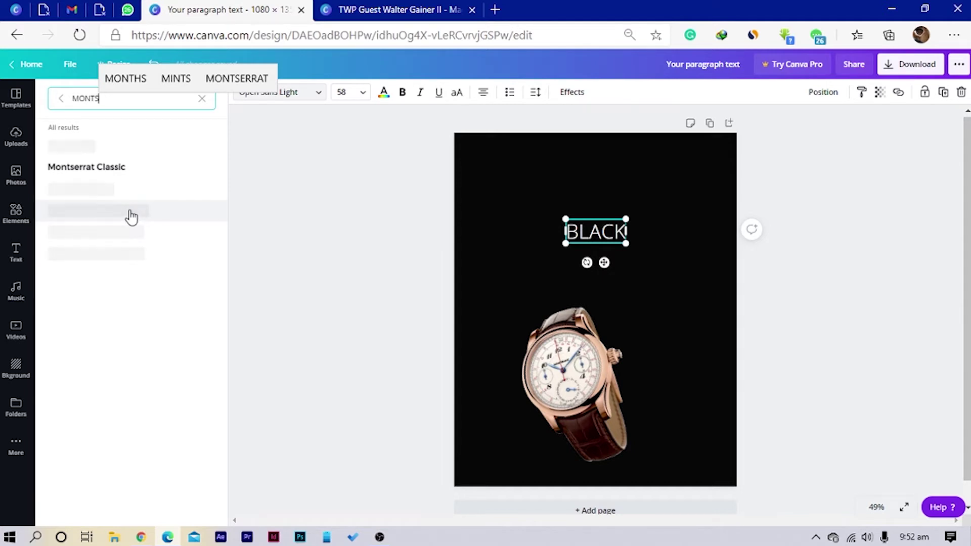
{"action": "left_click", "coordinate": [120, 221]}
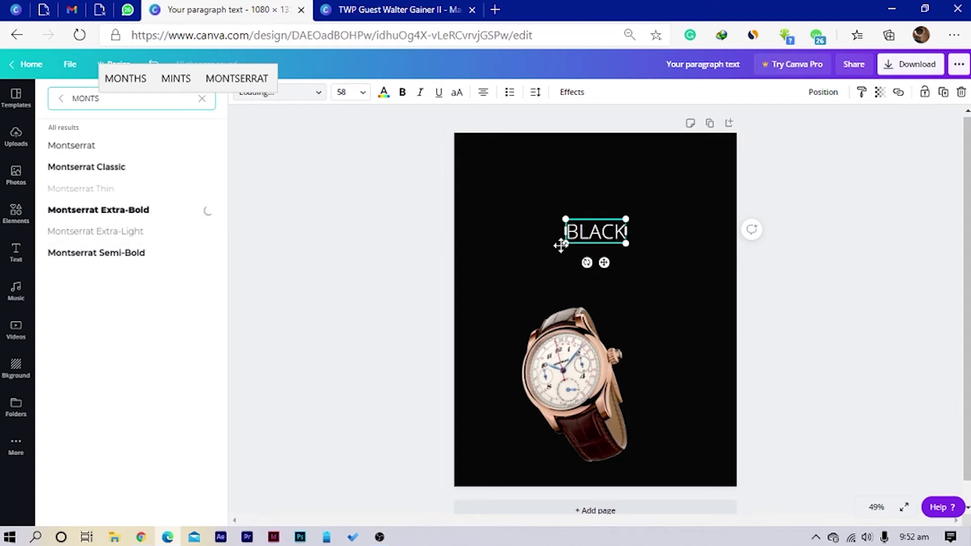
Step: Enlarge BLACK to about size 94.8, move it near the top, and tilt it about -9°
{"action": "left_click_drag", "start_coordinate": [556, 241], "coordinate": [522, 278]}
{"action": "left_click", "coordinate": [555, 218]}
{"action": "key", "text": "shift+End"}
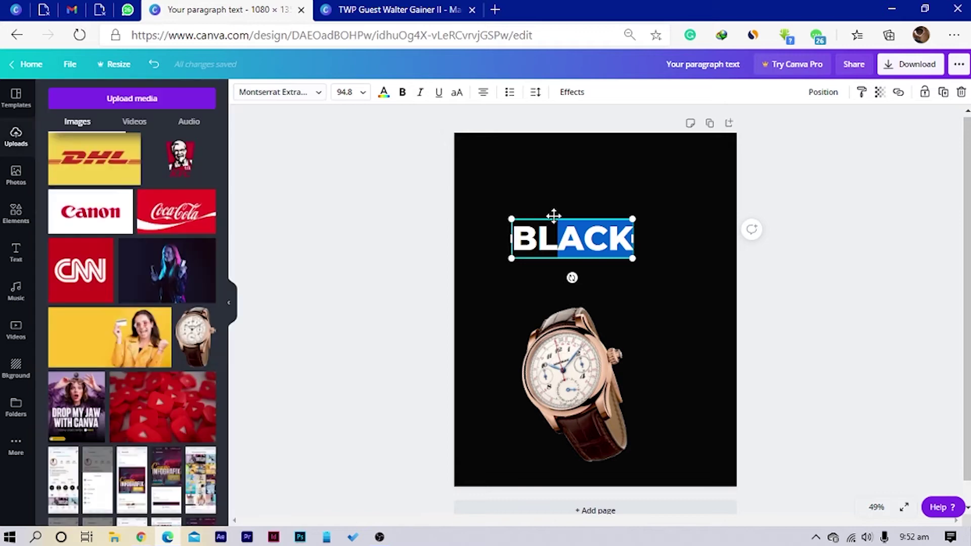
{"action": "left_click", "coordinate": [483, 232]}
{"action": "left_click_drag", "start_coordinate": [534, 235], "coordinate": [534, 191]}
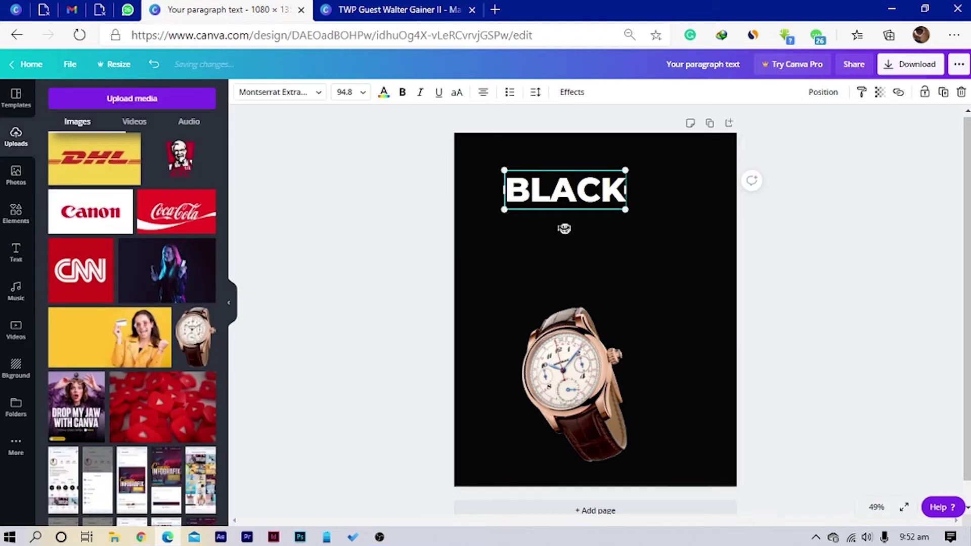
{"action": "left_click_drag", "start_coordinate": [570, 230], "coordinate": [588, 241]}
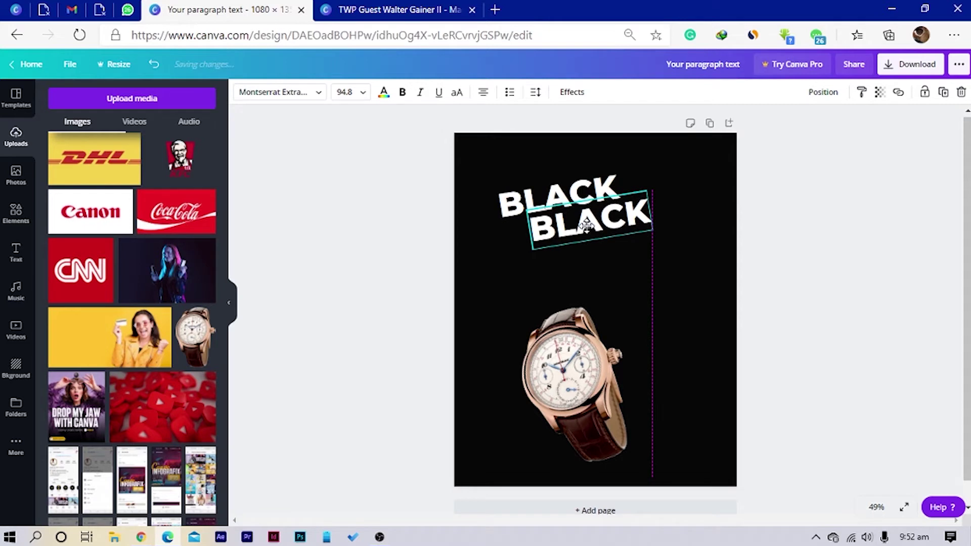
Step: Retype the duplicated heading as 'FRIDAY' and widen its box to fit one line
{"action": "double_click", "coordinate": [589, 225]}
{"action": "type", "text": "FRI"}
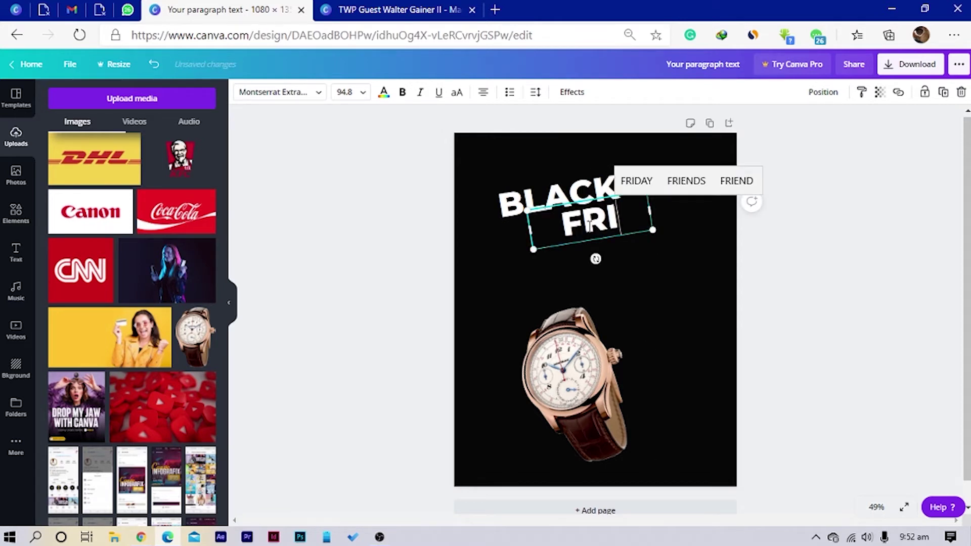
{"action": "type", "text": "DAY"}
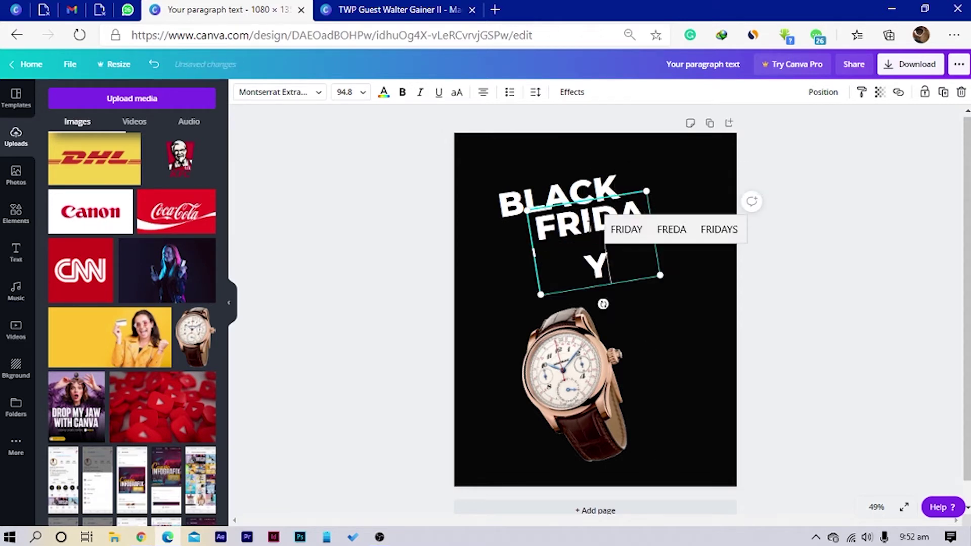
{"action": "left_click_drag", "start_coordinate": [521, 258], "coordinate": [510, 259]}
{"action": "left_click", "coordinate": [537, 300]}
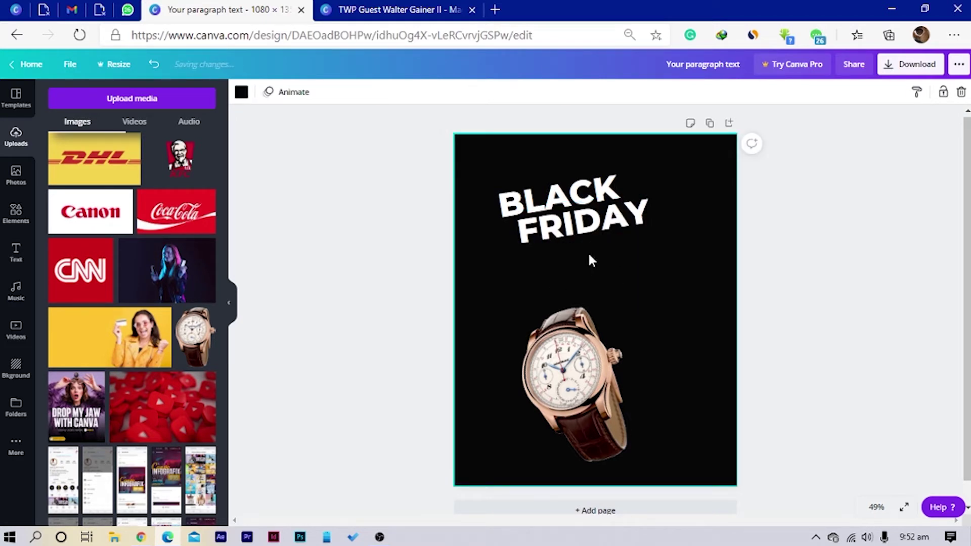
Step: Scale up BLACK and FRIDAY together, then raise the wristwatch toward the title
{"action": "left_click_drag", "start_coordinate": [454, 190], "coordinate": [700, 280]}
{"action": "left_click", "coordinate": [639, 263]}
{"action": "left_click", "coordinate": [608, 239]}
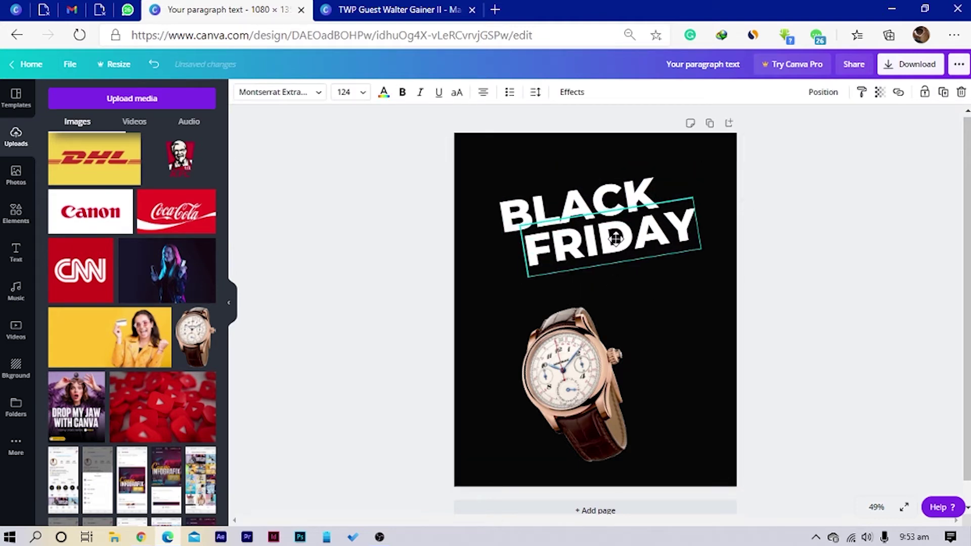
{"action": "left_click", "coordinate": [673, 282]}
{"action": "left_click_drag", "start_coordinate": [604, 418], "coordinate": [607, 389]}
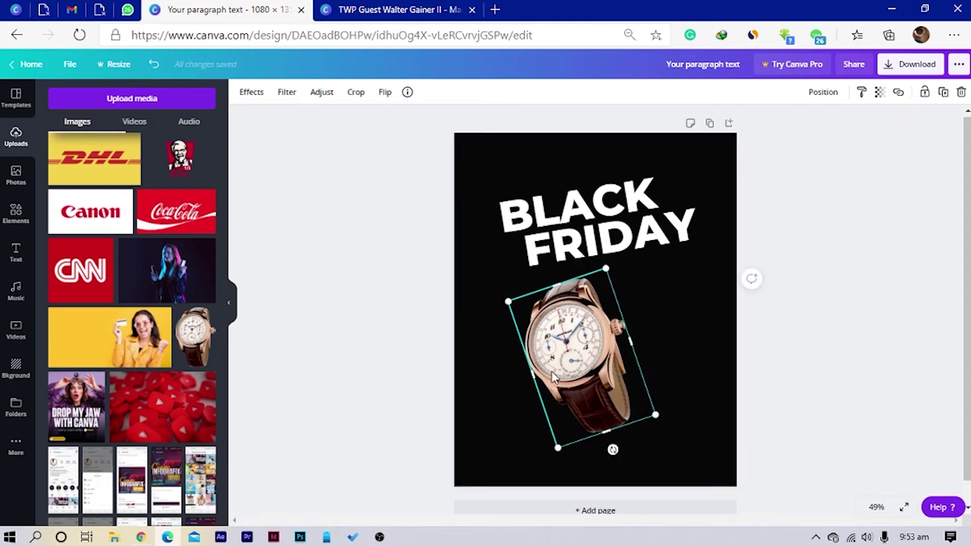
{"action": "left_click", "coordinate": [699, 290]}
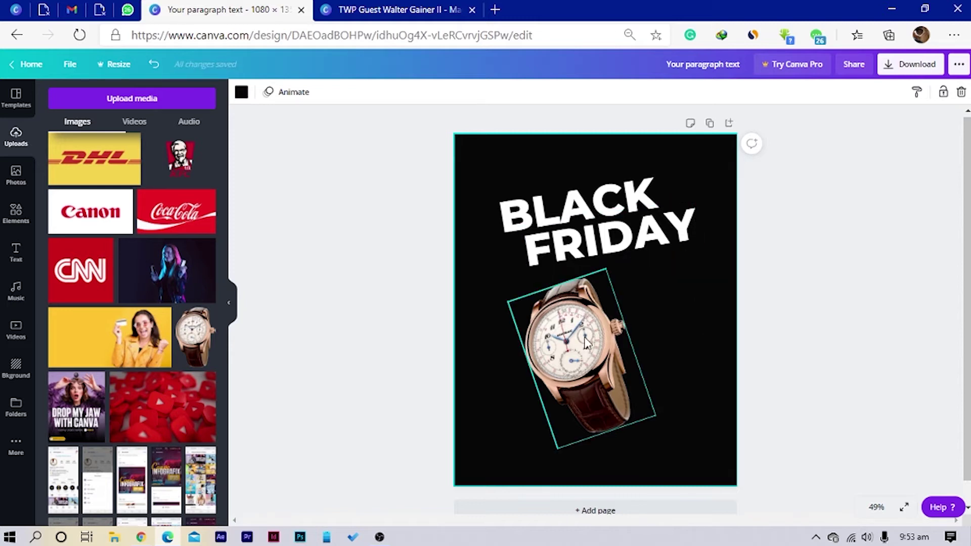
Step: Colour the FRIDAY text bright orange #FF6D00 using the custom colour picker
{"action": "left_click", "coordinate": [243, 93]}
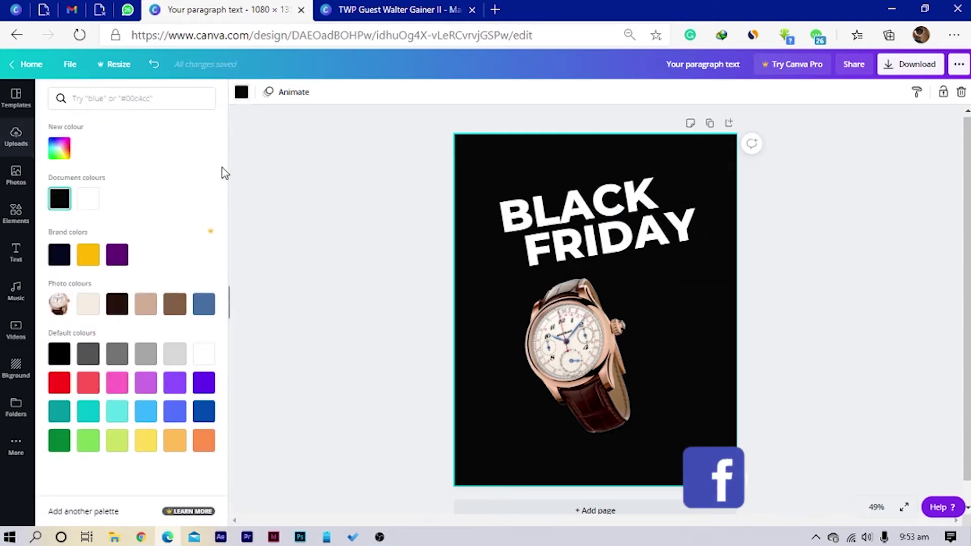
{"action": "left_click", "coordinate": [630, 232]}
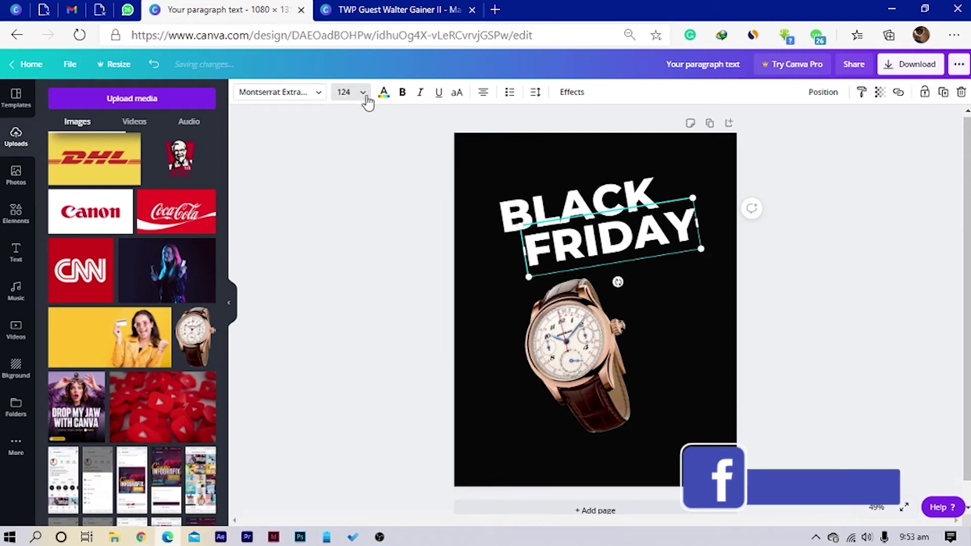
{"action": "left_click", "coordinate": [384, 93]}
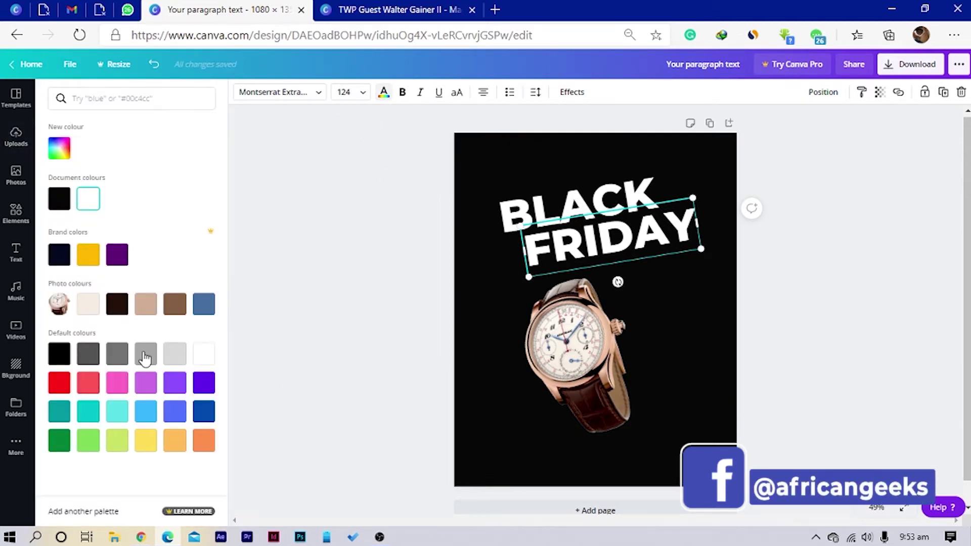
{"action": "left_click", "coordinate": [174, 305]}
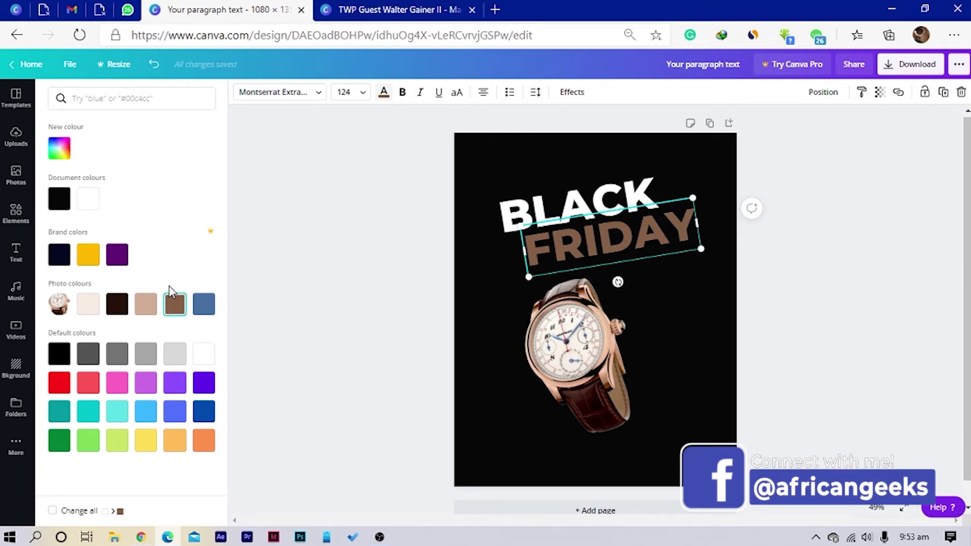
{"action": "left_click", "coordinate": [59, 149]}
{"action": "mouse_move", "coordinate": [129, 204]}
{"action": "left_mouse_down"}
{"action": "mouse_move", "coordinate": [226, 202]}
{"action": "mouse_move", "coordinate": [267, 156]}
{"action": "left_mouse_up"}
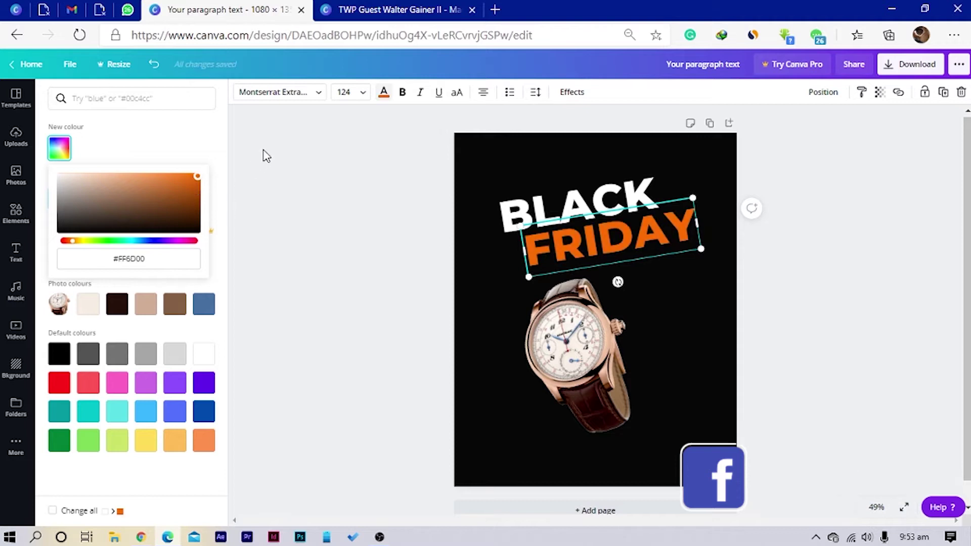
{"action": "left_click", "coordinate": [173, 151]}
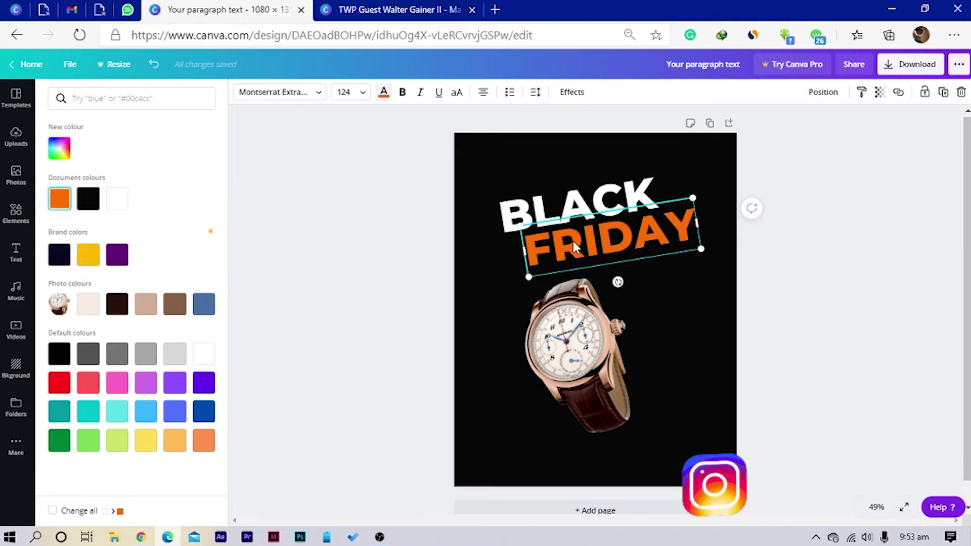
Step: Nudge FRIDAY slightly up and right, and move the wristwatch to the lower right
{"action": "left_click_drag", "start_coordinate": [574, 241], "coordinate": [575, 239]}
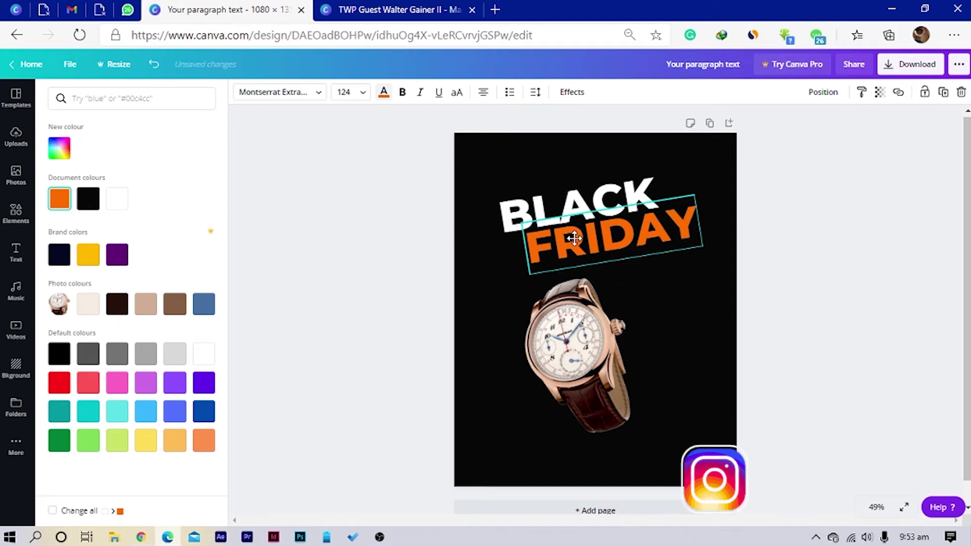
{"action": "left_click_drag", "start_coordinate": [467, 195], "coordinate": [594, 259]}
{"action": "left_click_drag", "start_coordinate": [511, 353], "coordinate": [566, 380]}
{"action": "left_click", "coordinate": [542, 376]}
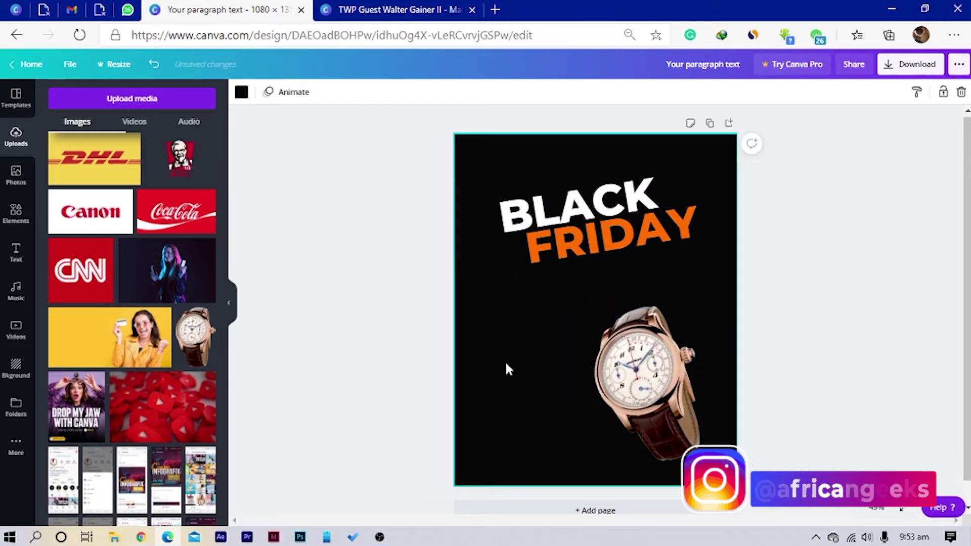
Step: Add a thin yellow bar tilted about -5° under FRIDAY, and duplicate it
{"action": "key", "text": "ctrl+v"}
{"action": "left_click_drag", "start_coordinate": [596, 176], "coordinate": [596, 273]}
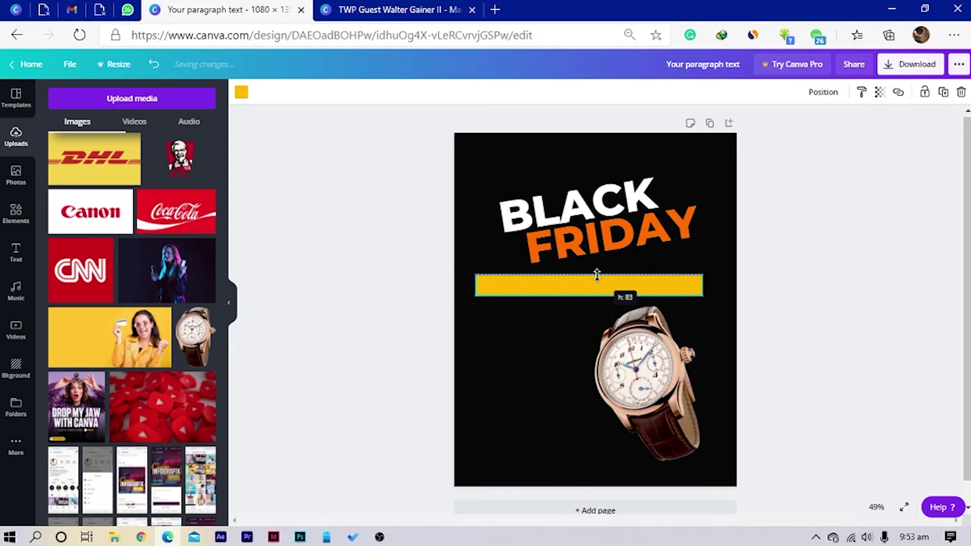
{"action": "left_click_drag", "start_coordinate": [689, 288], "coordinate": [520, 323]}
{"action": "left_click_drag", "start_coordinate": [535, 280], "coordinate": [540, 278]}
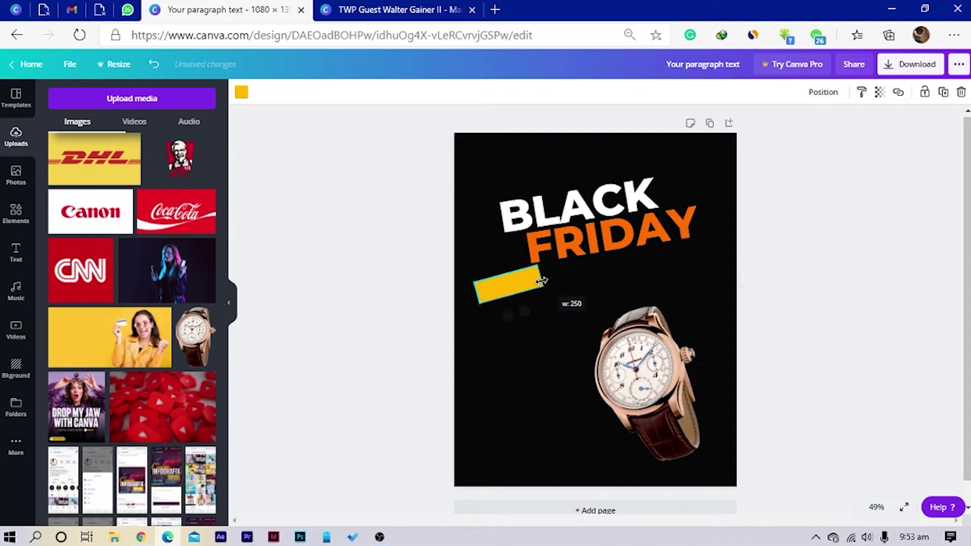
{"action": "left_click_drag", "start_coordinate": [508, 316], "coordinate": [506, 318]}
{"action": "left_click_drag", "start_coordinate": [508, 284], "coordinate": [643, 296]}
{"action": "key", "text": "ctrl+d"}
{"action": "left_click", "coordinate": [532, 336]}
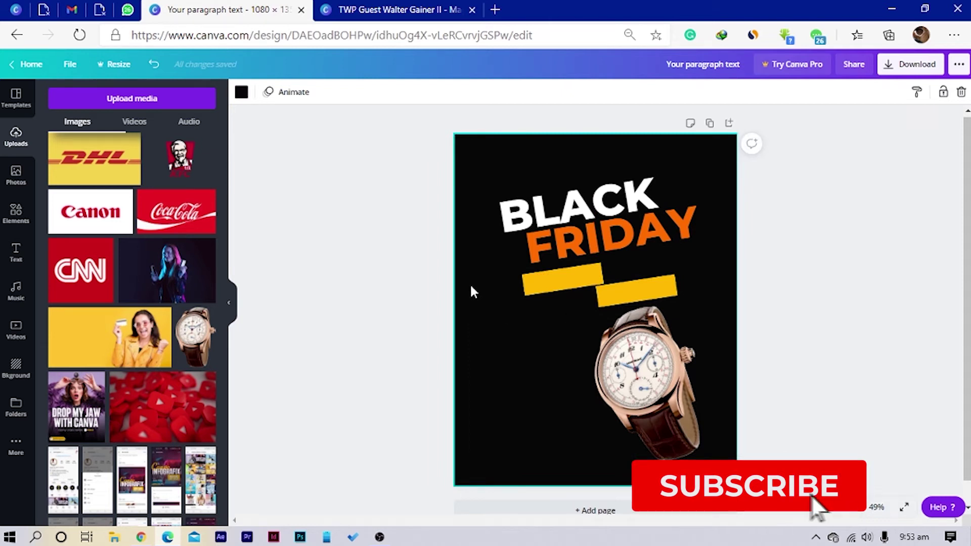
{"action": "left_click", "coordinate": [530, 217]}
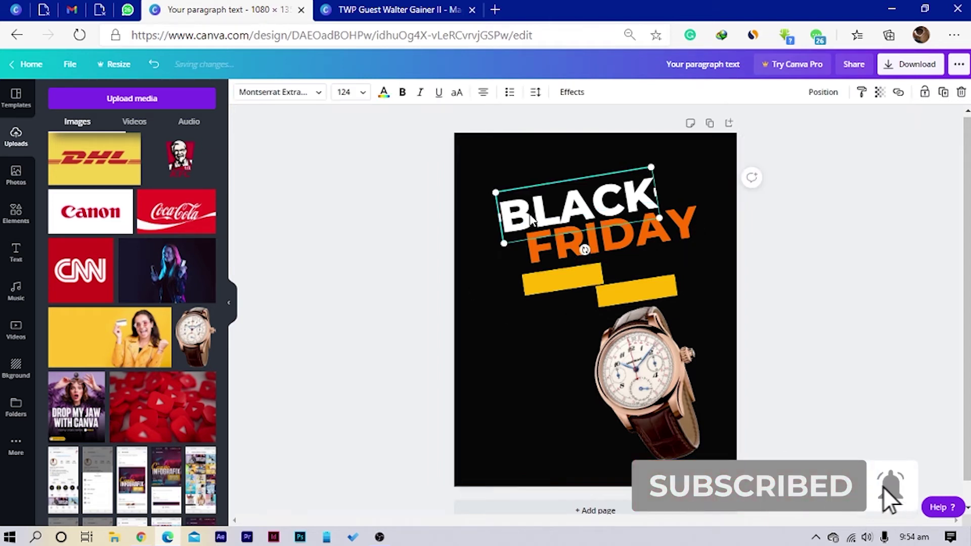
Step: Place a 'SPECIAL' text copy at size 34.3 on the left yellow bar, narrowing the bar to fit
{"action": "left_click_drag", "start_coordinate": [529, 218], "coordinate": [568, 268]}
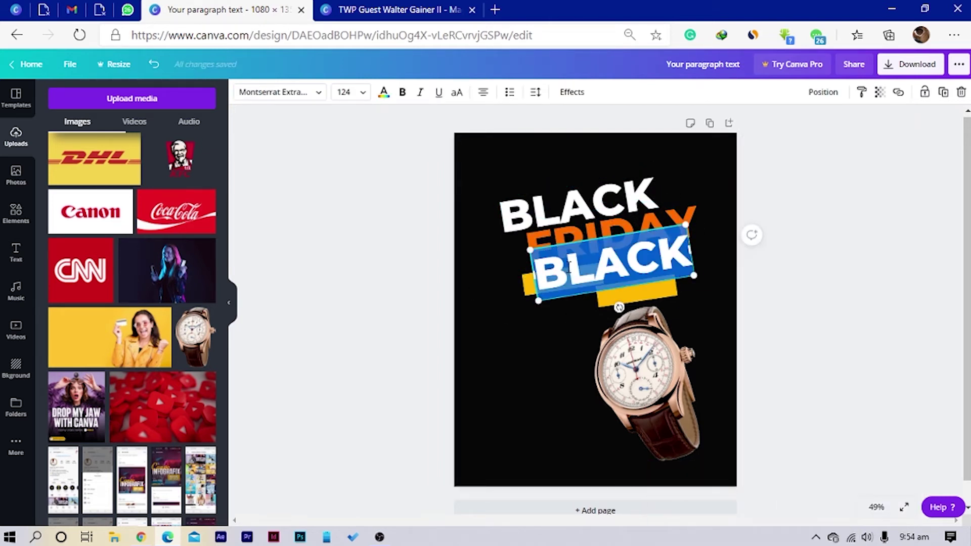
{"action": "type", "text": "SPECIAL"}
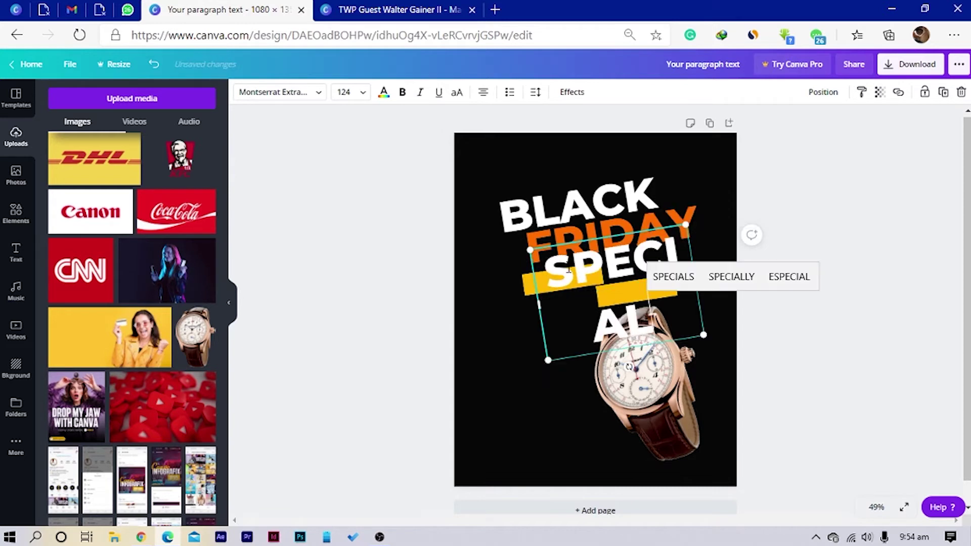
{"action": "left_click_drag", "start_coordinate": [532, 304], "coordinate": [483, 324]}
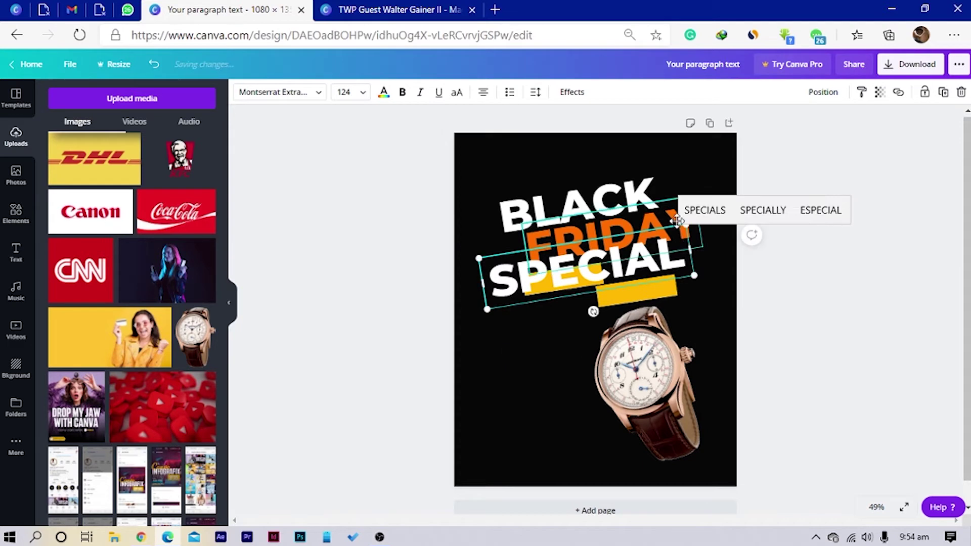
{"action": "left_click_drag", "start_coordinate": [677, 240], "coordinate": [561, 310]}
{"action": "left_click", "coordinate": [551, 329]}
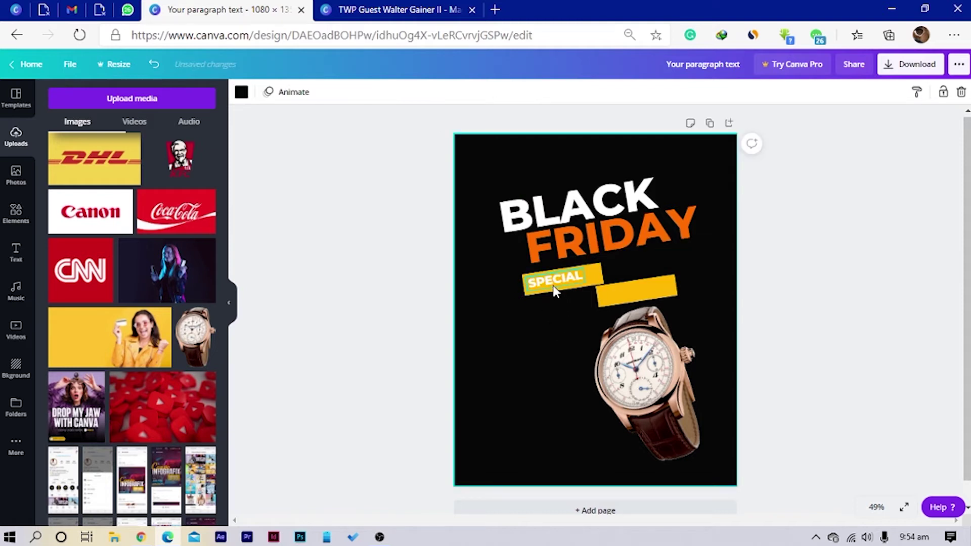
{"action": "left_click", "coordinate": [599, 268]}
{"action": "left_click", "coordinate": [598, 273]}
{"action": "left_click_drag", "start_coordinate": [598, 274], "coordinate": [624, 296]}
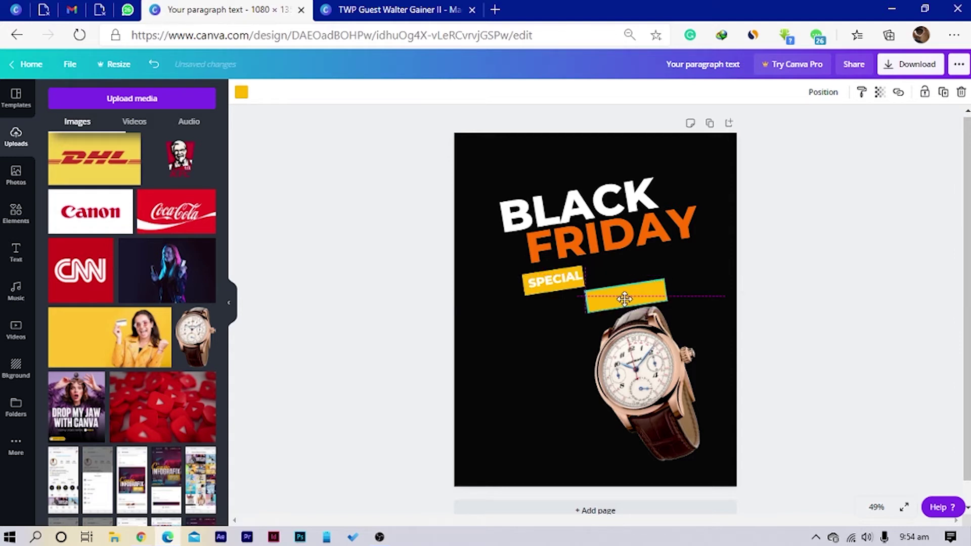
Step: Copy the SPECIAL text onto the right yellow bar, retype it 'OFFER', and position it
{"action": "left_click", "coordinate": [550, 286]}
{"action": "left_click_drag", "start_coordinate": [549, 285], "coordinate": [614, 302]}
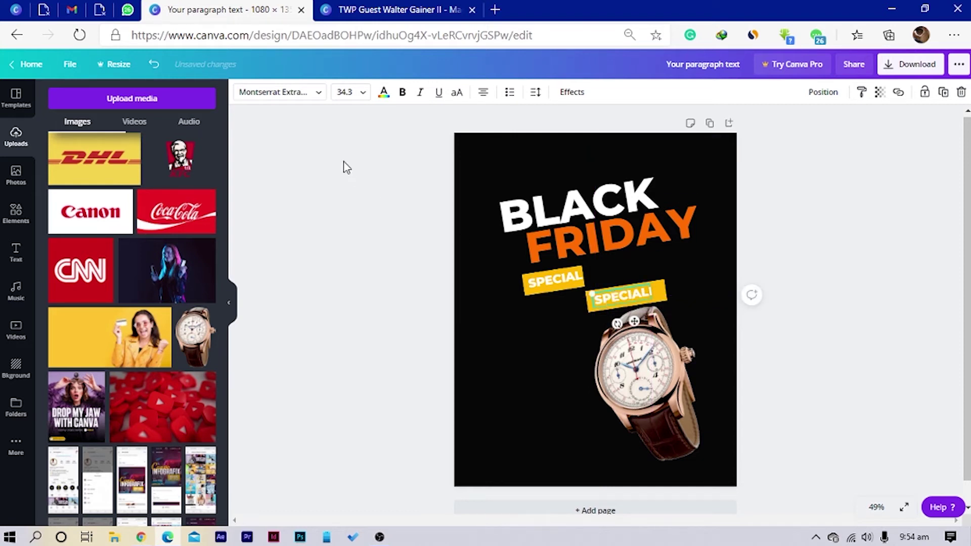
{"action": "double_click", "coordinate": [627, 289]}
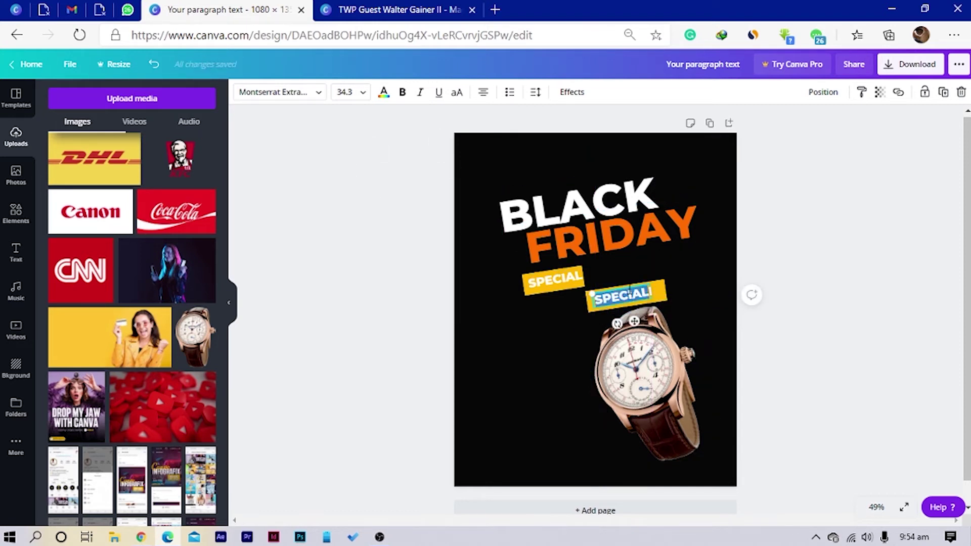
{"action": "type", "text": "OFFER !"}
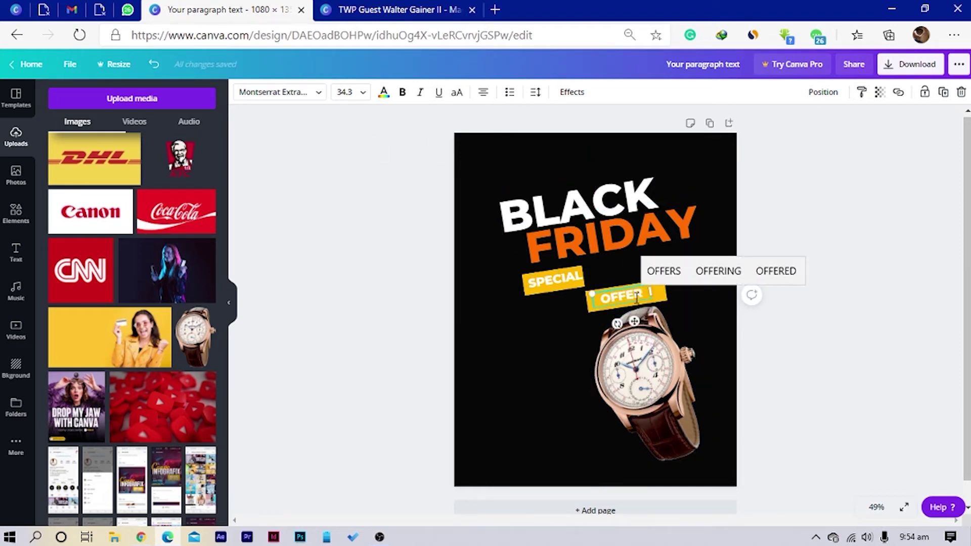
{"action": "left_click", "coordinate": [728, 318]}
{"action": "mouse_move", "coordinate": [626, 298]}
{"action": "left_mouse_down"}
{"action": "mouse_move", "coordinate": [617, 298]}
{"action": "mouse_move", "coordinate": [643, 292]}
{"action": "left_mouse_up"}
{"action": "left_click", "coordinate": [544, 317]}
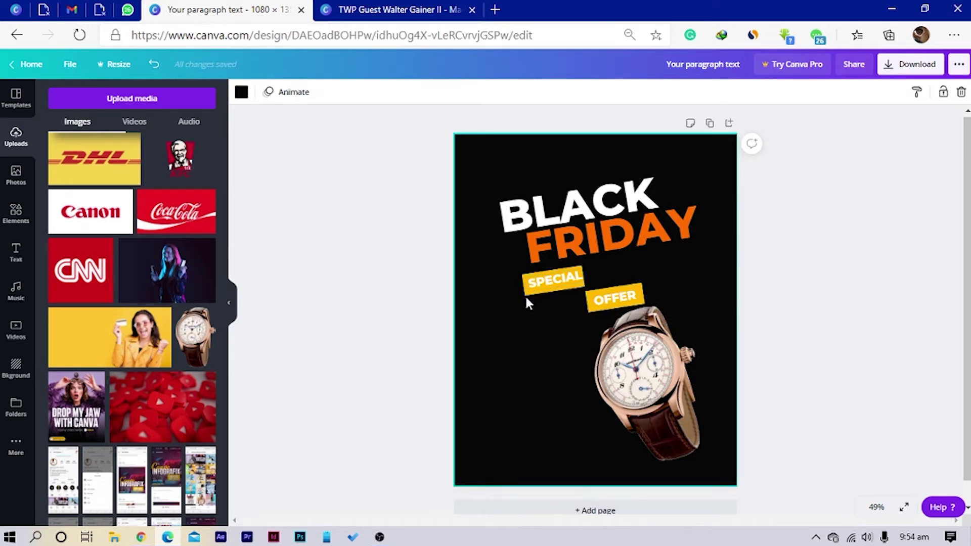
{"action": "left_click", "coordinate": [526, 293]}
{"action": "left_click", "coordinate": [242, 93]}
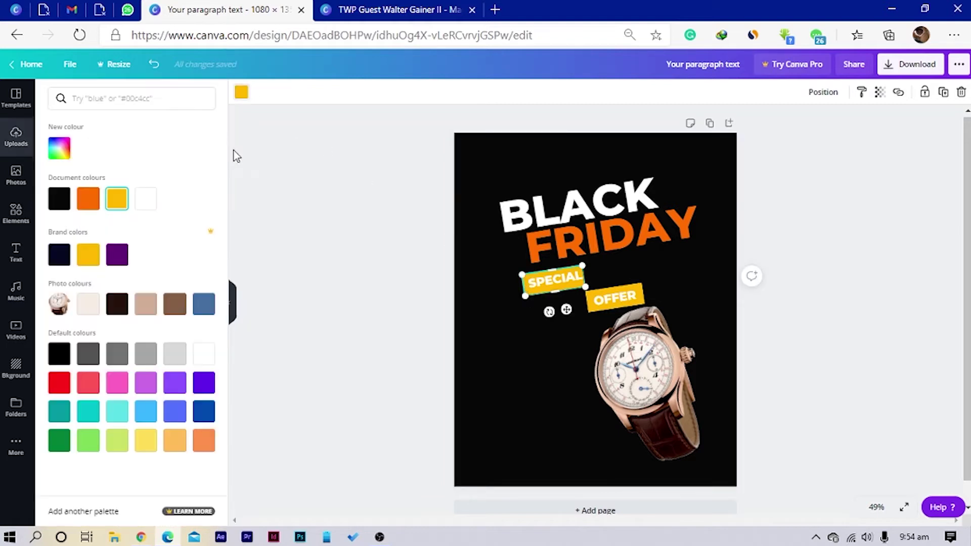
Step: Make the SPECIAL bar white with orange lettering
{"action": "left_click", "coordinate": [145, 199]}
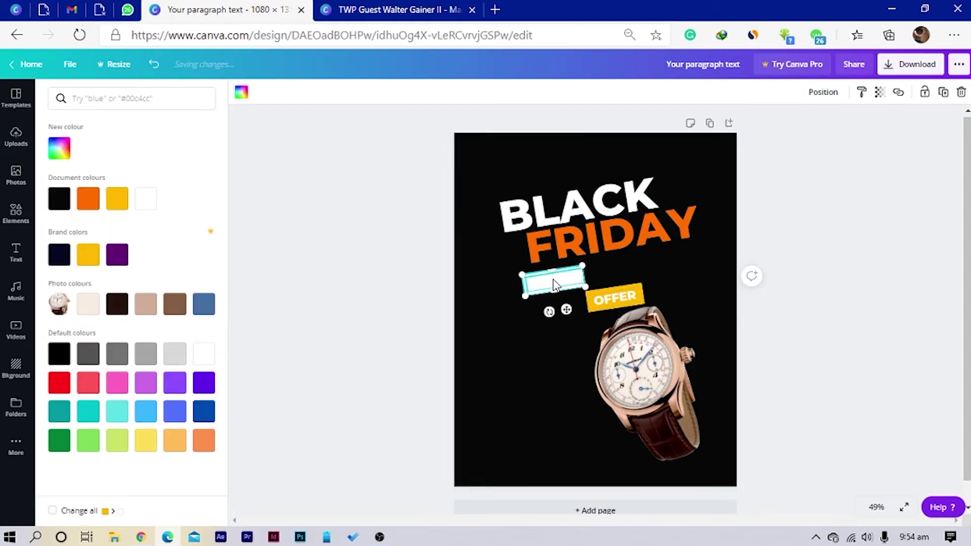
{"action": "left_click", "coordinate": [551, 278]}
{"action": "left_click", "coordinate": [384, 91]}
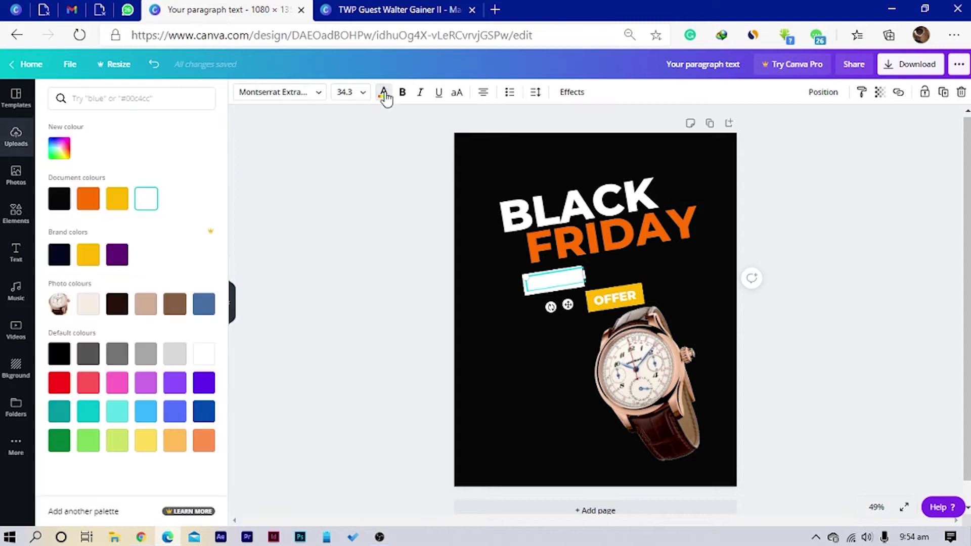
{"action": "left_click", "coordinate": [90, 202]}
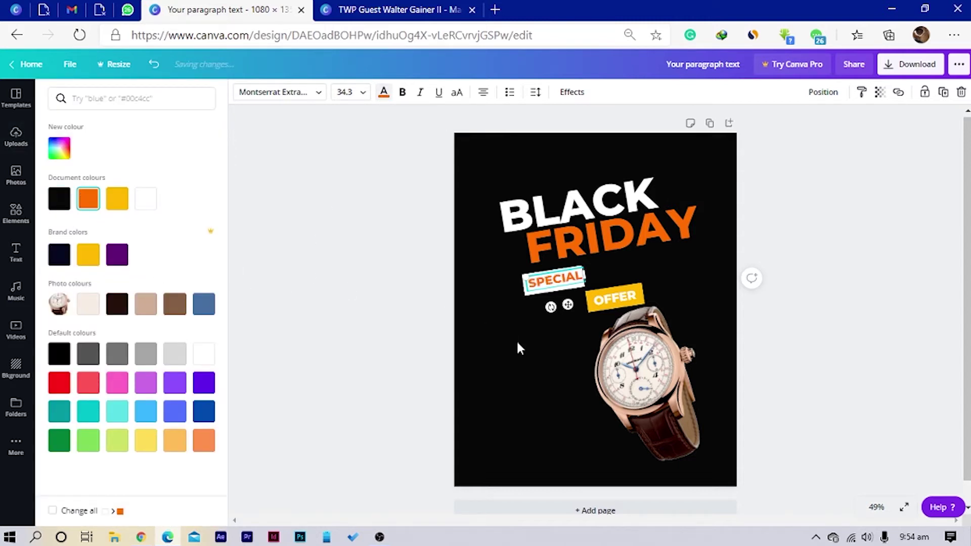
{"action": "left_click", "coordinate": [517, 338]}
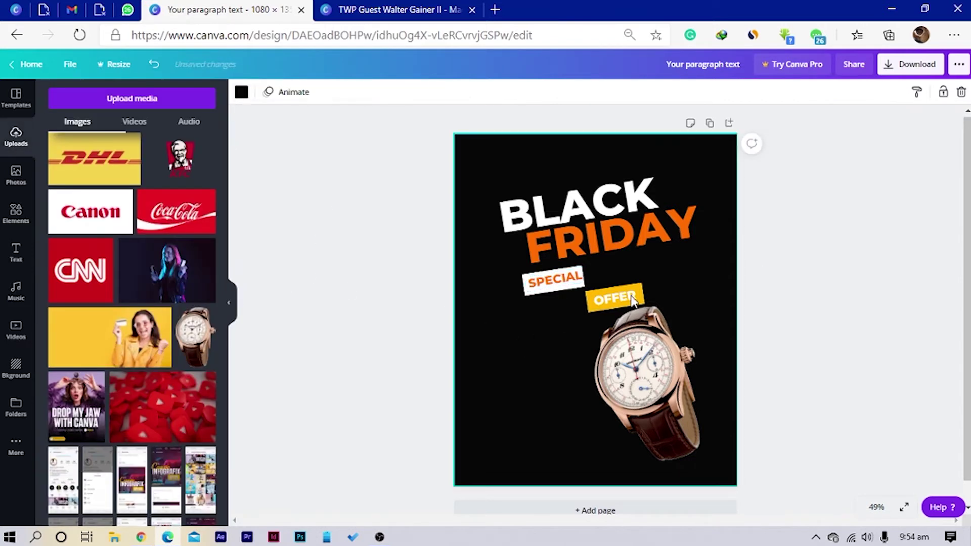
Step: Fill the OFFER bar orange behind its white text
{"action": "left_click", "coordinate": [598, 297]}
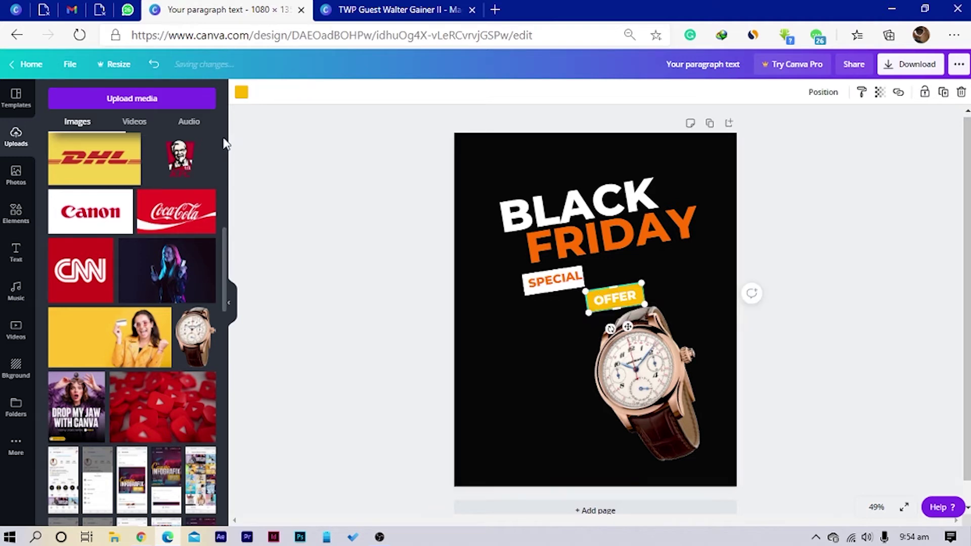
{"action": "left_click", "coordinate": [241, 92]}
{"action": "left_click", "coordinate": [87, 200]}
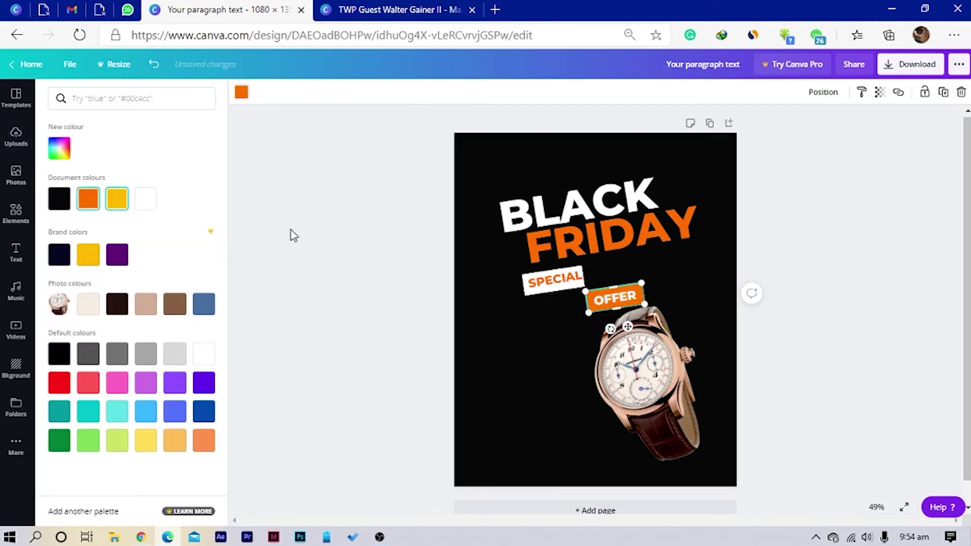
{"action": "left_click", "coordinate": [557, 290]}
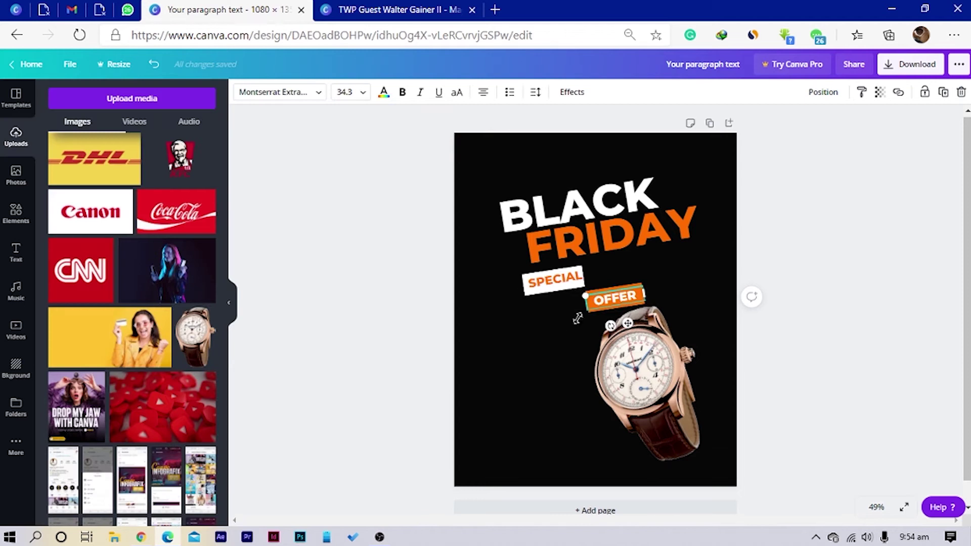
{"action": "left_click", "coordinate": [565, 328]}
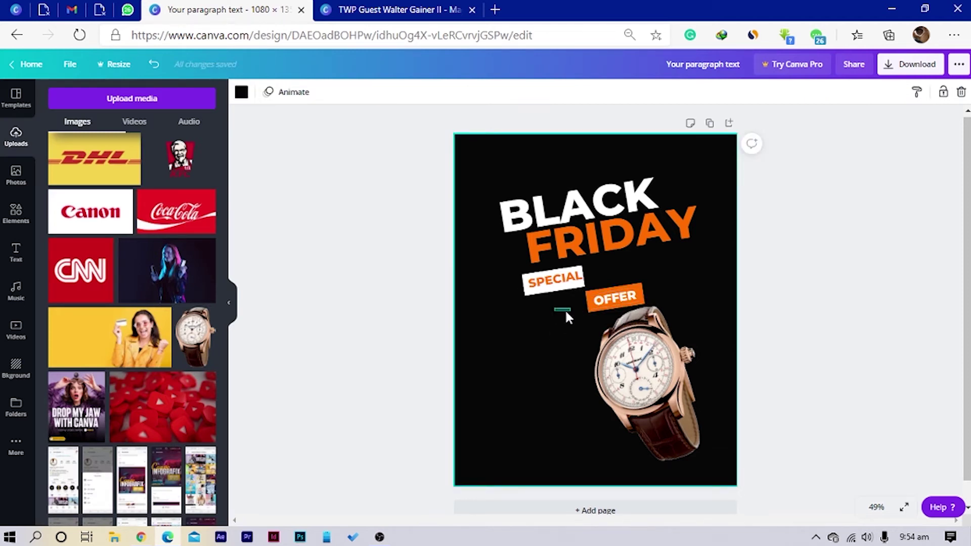
Step: Delete the stray element, nudge BLACK FRIDAY up-left, and move the SPECIAL and OFFER tags up
{"action": "key", "text": "Delete"}
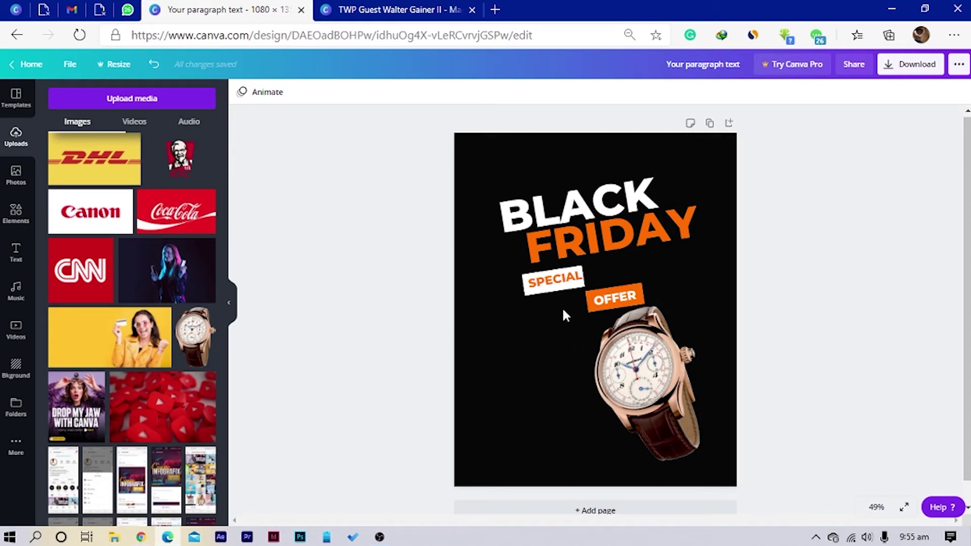
{"action": "left_click", "coordinate": [560, 310]}
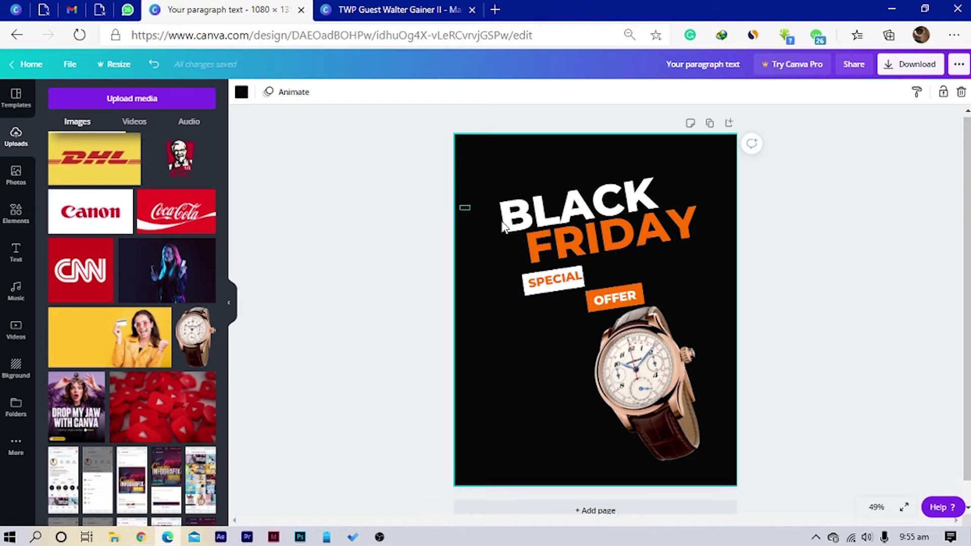
{"action": "left_click", "coordinate": [569, 239]}
{"action": "left_click_drag", "start_coordinate": [568, 240], "coordinate": [561, 228]}
{"action": "left_click", "coordinate": [548, 317]}
{"action": "left_click_drag", "start_coordinate": [600, 300], "coordinate": [605, 273]}
{"action": "left_click", "coordinate": [542, 325]}
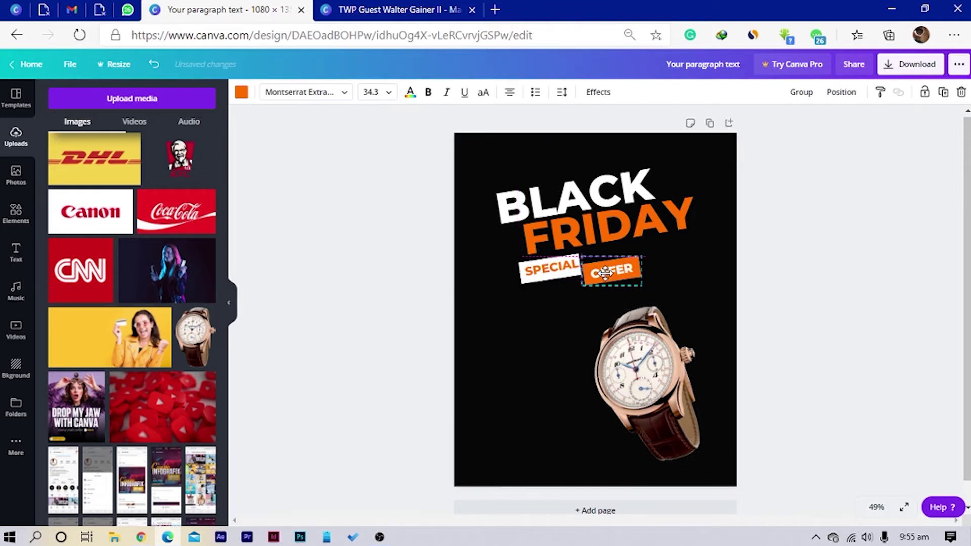
{"action": "left_click", "coordinate": [516, 341]}
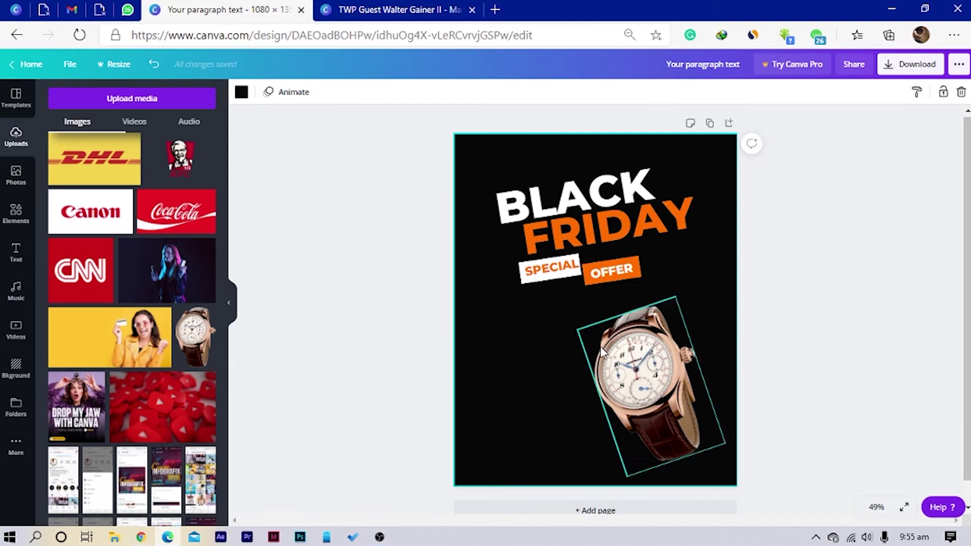
Step: Rotate the watch to 67°, move it under the tags and enlarge it
{"action": "left_click", "coordinate": [614, 387]}
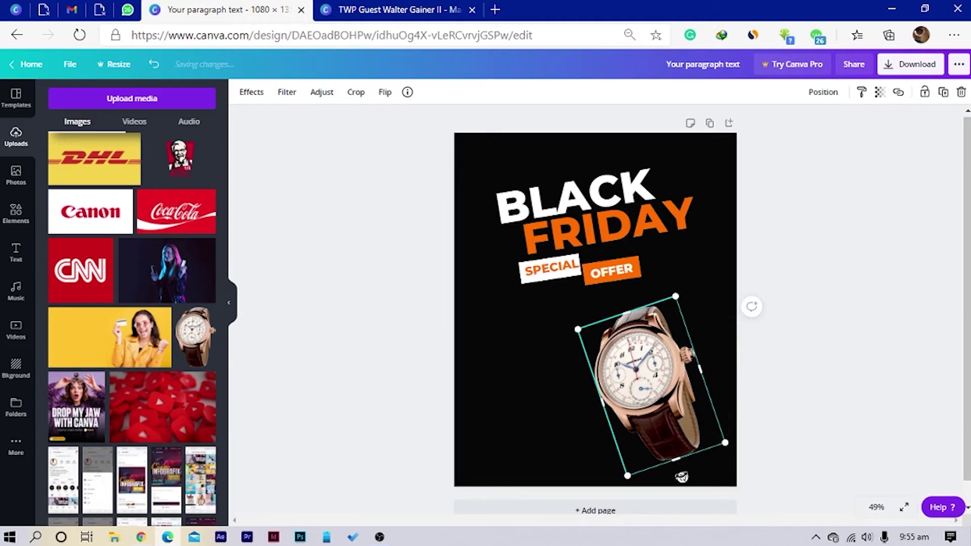
{"action": "left_click_drag", "start_coordinate": [681, 476], "coordinate": [576, 415]}
{"action": "left_click_drag", "start_coordinate": [668, 395], "coordinate": [618, 361]}
{"action": "left_click_drag", "start_coordinate": [697, 364], "coordinate": [721, 364]}
{"action": "left_click_drag", "start_coordinate": [550, 435], "coordinate": [532, 469]}
{"action": "left_click_drag", "start_coordinate": [569, 365], "coordinate": [575, 365]}
{"action": "left_click", "coordinate": [475, 408]}
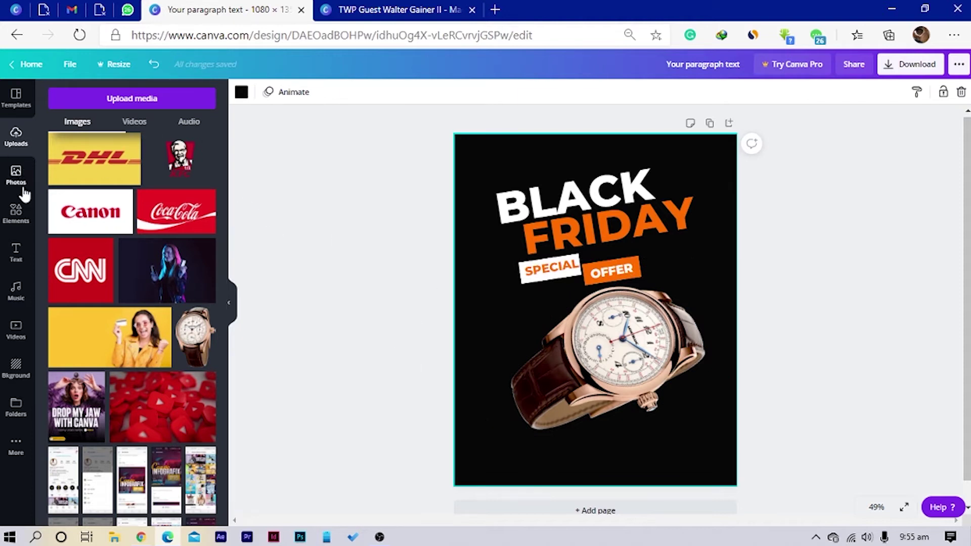
Step: Search the elements library for 'gradient' and add the pink gradient blob
{"action": "left_click", "coordinate": [17, 213]}
{"action": "left_click", "coordinate": [135, 99]}
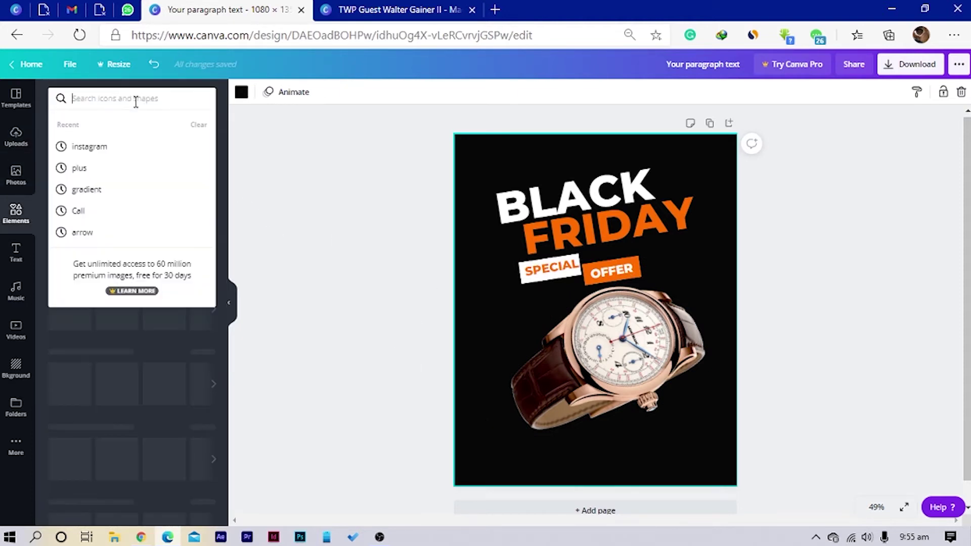
{"action": "type", "text": "GRADI"}
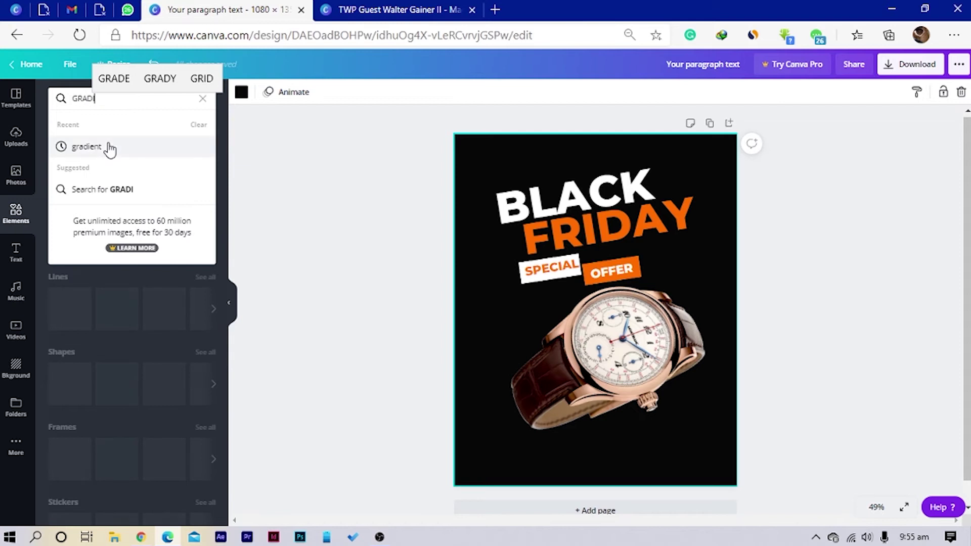
{"action": "left_click", "coordinate": [110, 150]}
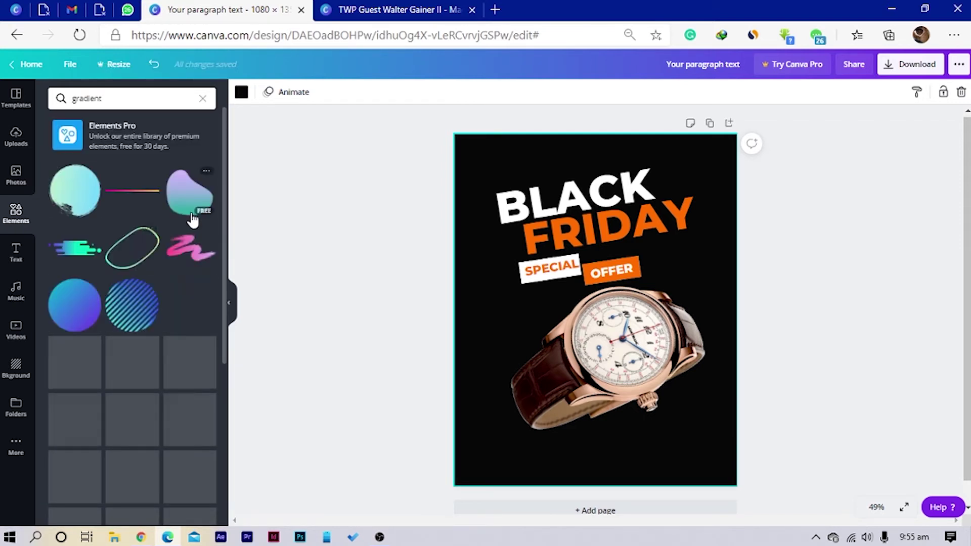
{"action": "scroll", "coordinate": [125, 350], "scroll_direction": "down", "scroll_amount": 1}
{"action": "scroll", "coordinate": [125, 350], "scroll_direction": "down", "scroll_amount": 2}
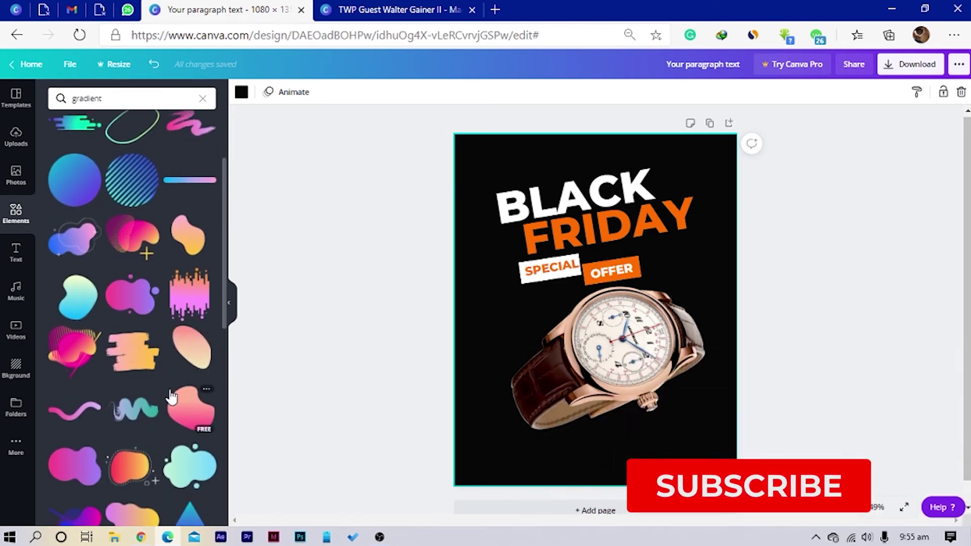
{"action": "scroll", "coordinate": [152, 405], "scroll_direction": "down", "scroll_amount": 2}
{"action": "left_click", "coordinate": [72, 403]}
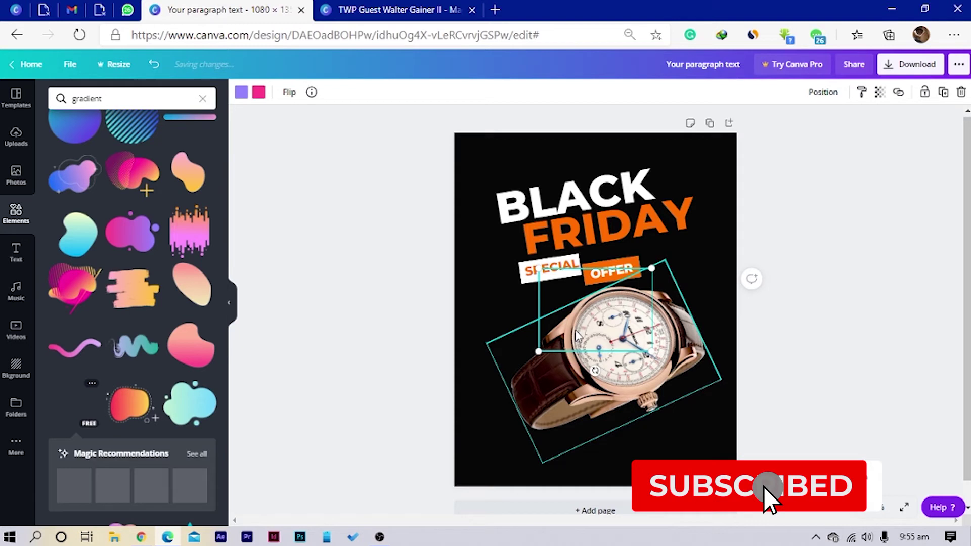
Step: Recolour both blob colours dark grey and set its transparency to 37
{"action": "left_click", "coordinate": [241, 91]}
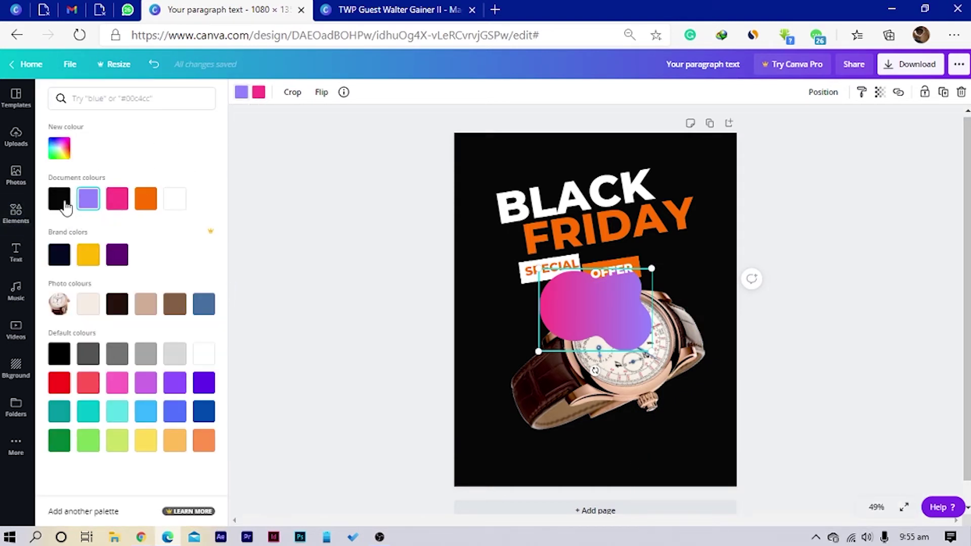
{"action": "left_click", "coordinate": [96, 362]}
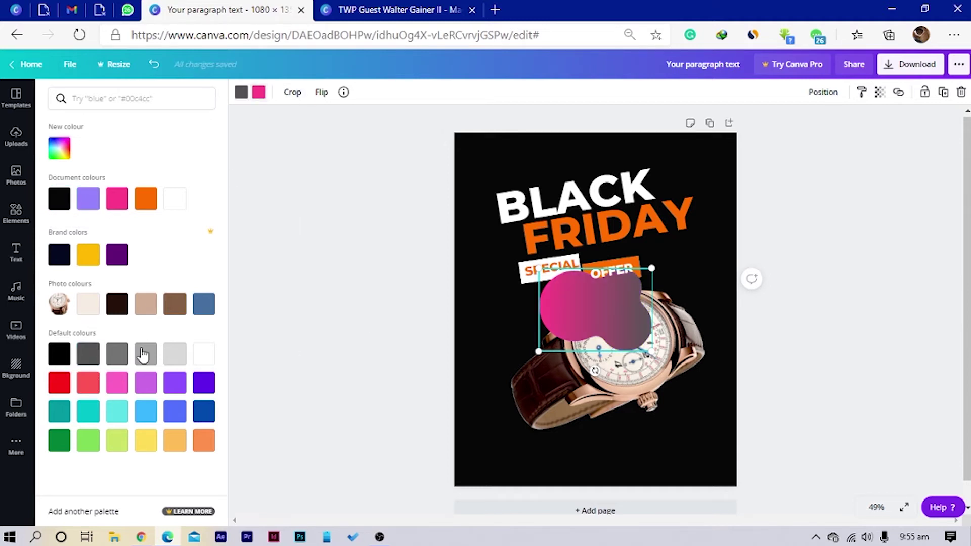
{"action": "left_click", "coordinate": [86, 365]}
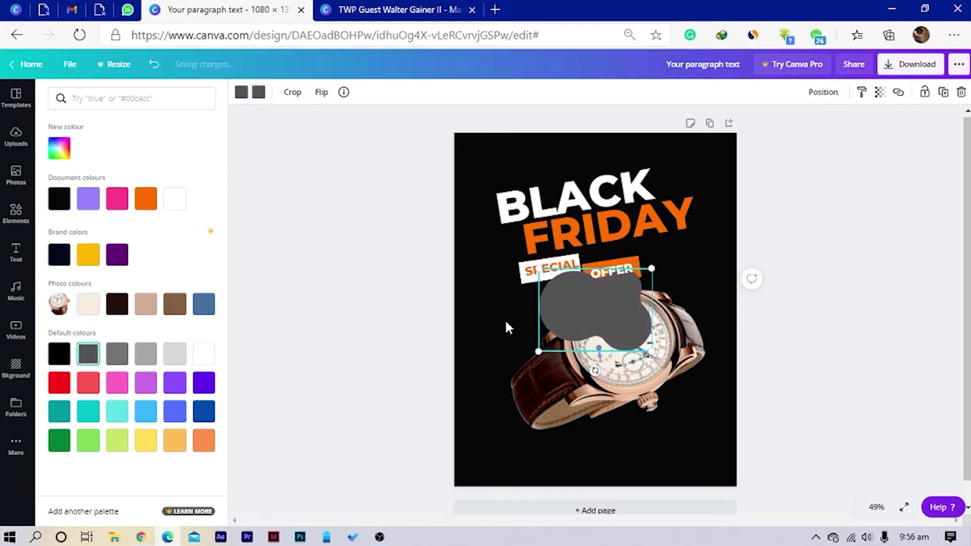
{"action": "left_click", "coordinate": [879, 93]}
{"action": "left_click_drag", "start_coordinate": [852, 121], "coordinate": [805, 121]}
Step: Stretch the grey blob into a wide wave along the poster bottom and tilt it slightly
{"action": "left_click_drag", "start_coordinate": [575, 319], "coordinate": [463, 474]}
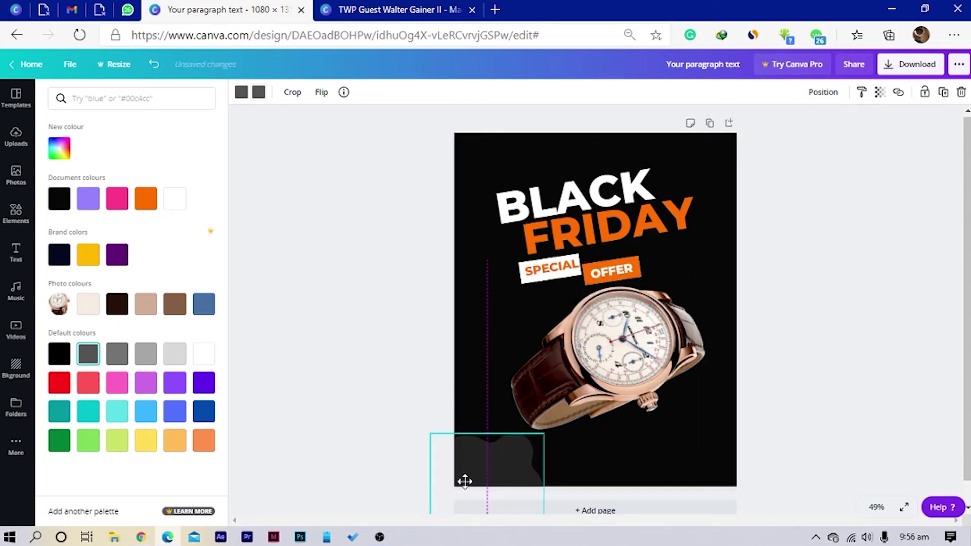
{"action": "left_click_drag", "start_coordinate": [545, 433], "coordinate": [759, 418]}
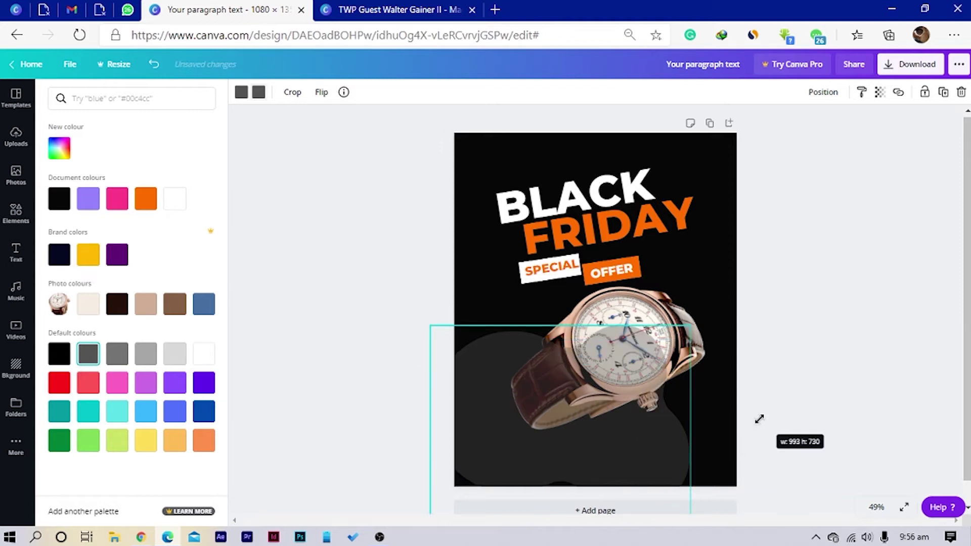
{"action": "left_click_drag", "start_coordinate": [550, 432], "coordinate": [655, 520]}
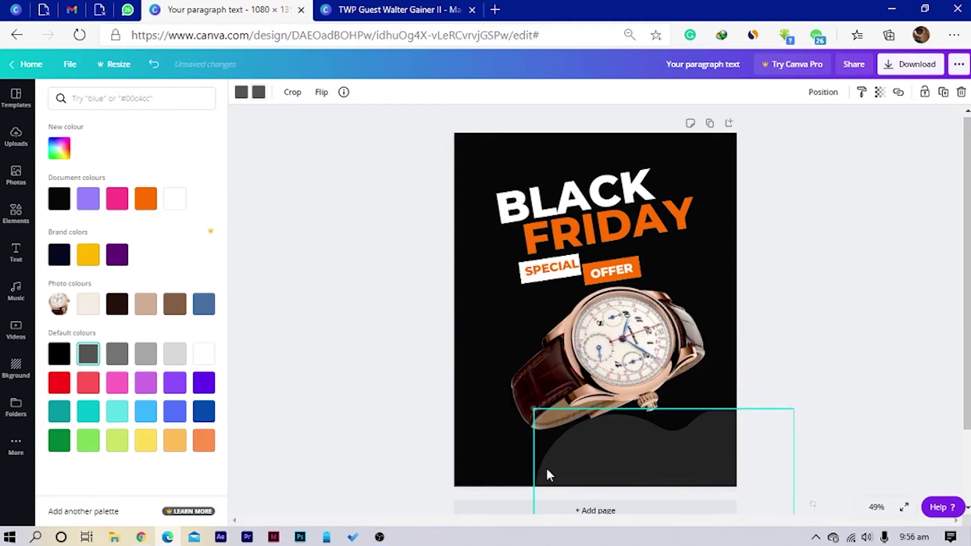
{"action": "left_click_drag", "start_coordinate": [474, 410], "coordinate": [472, 364]}
{"action": "left_click_drag", "start_coordinate": [573, 434], "coordinate": [522, 470]}
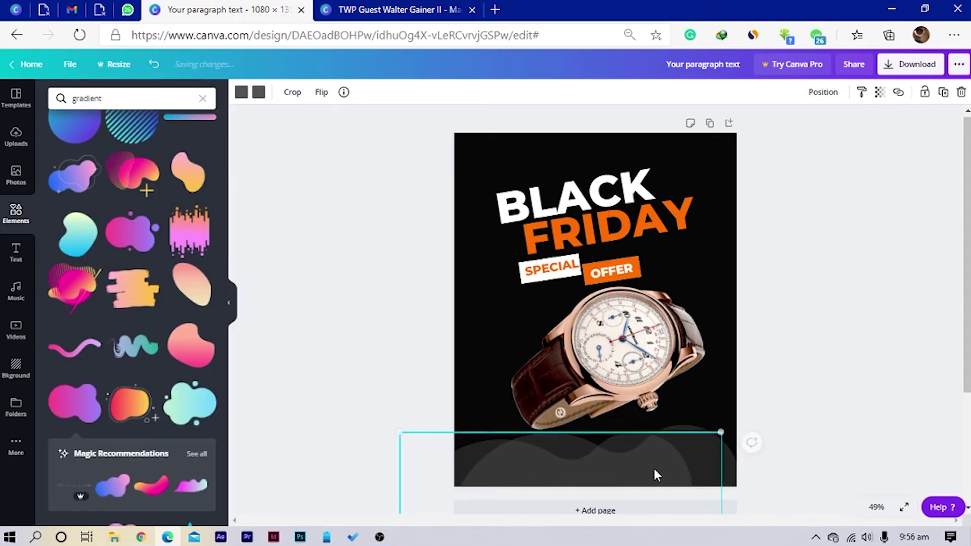
{"action": "left_click_drag", "start_coordinate": [560, 413], "coordinate": [559, 424]}
{"action": "left_click", "coordinate": [396, 380]}
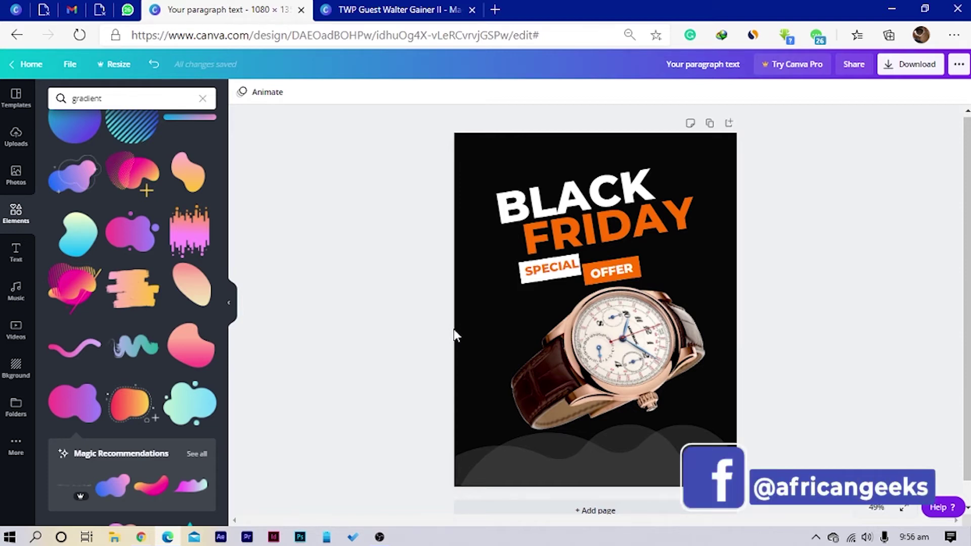
{"action": "left_click", "coordinate": [578, 236]}
Step: Duplicate the FRIDAY text, move the copy down and retype it as 50
{"action": "key", "text": "ctrl+d"}
{"action": "left_click_drag", "start_coordinate": [591, 230], "coordinate": [556, 470]}
{"action": "double_click", "coordinate": [596, 439]}
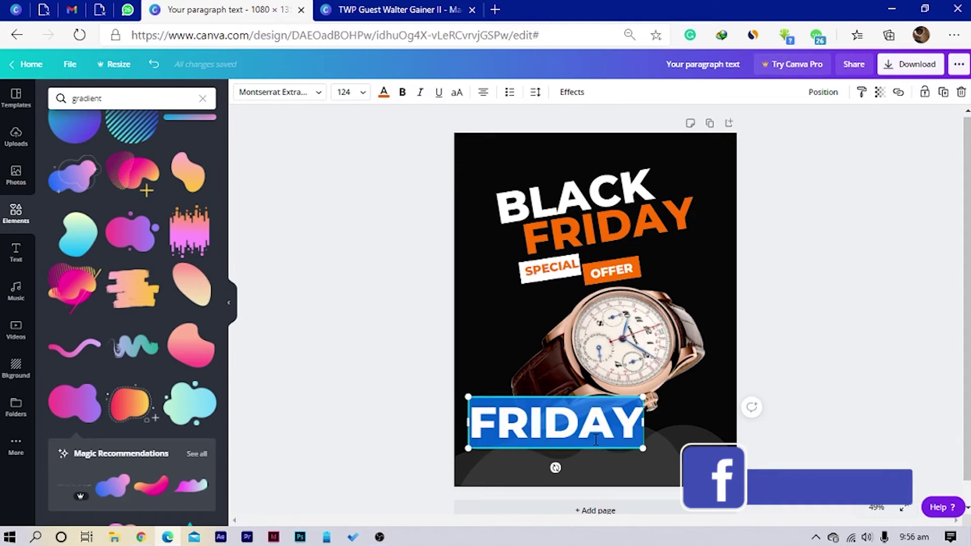
{"action": "type", "text": "50"}
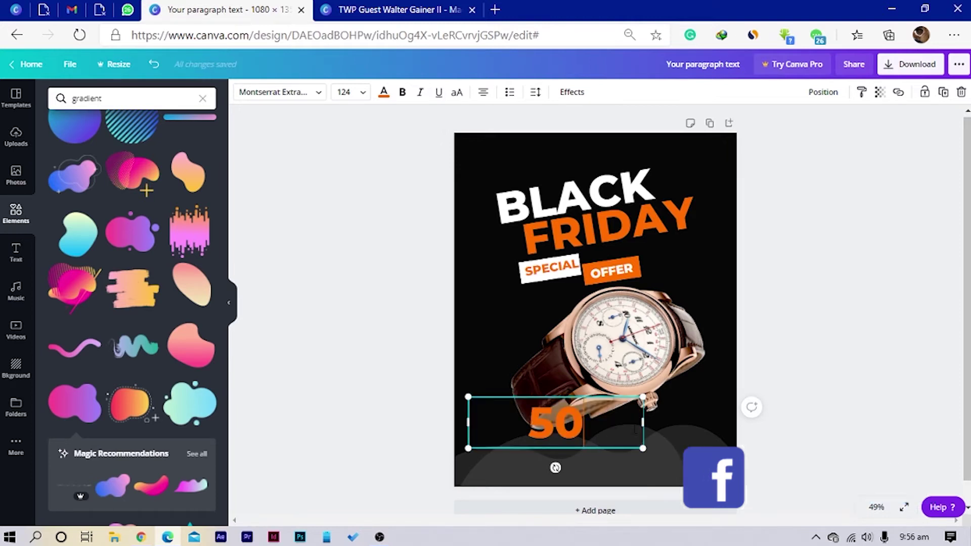
Step: Shrink the orange 50 to size 95.5 and place it bottom-left over the wave
{"action": "left_click_drag", "start_coordinate": [644, 426], "coordinate": [529, 448]}
{"action": "left_click_drag", "start_coordinate": [468, 397], "coordinate": [501, 462]}
{"action": "left_click", "coordinate": [436, 429]}
{"action": "left_click", "coordinate": [586, 465]}
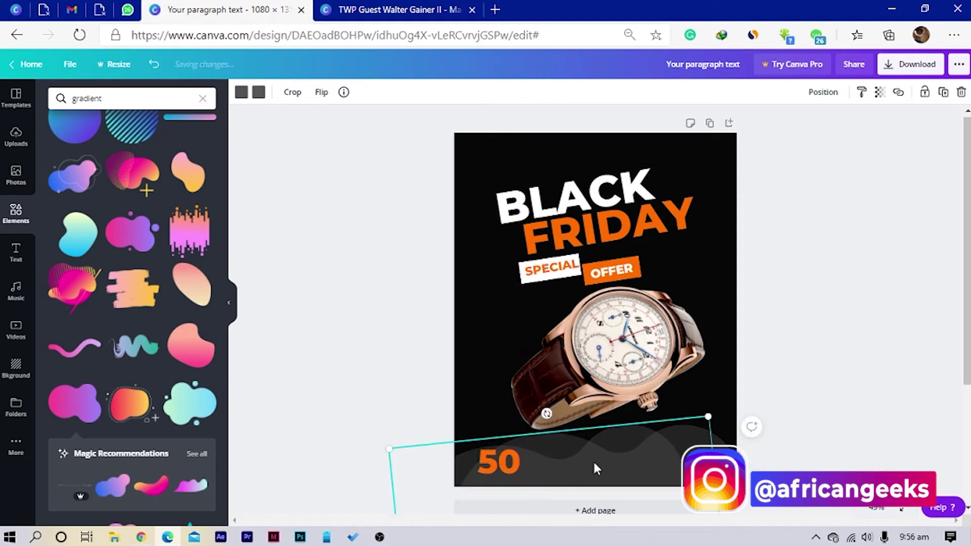
{"action": "left_click", "coordinate": [490, 465]}
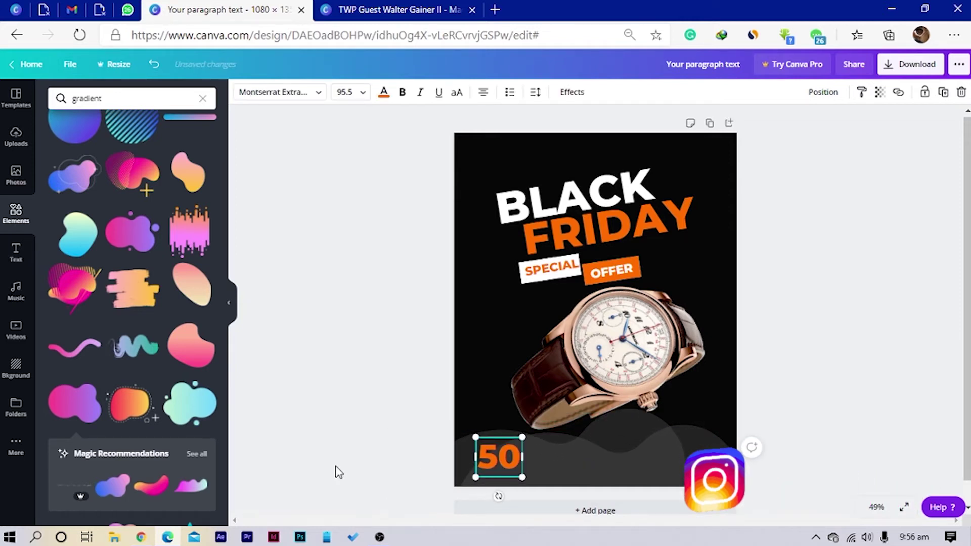
Step: Lower the bottom wave shape's transparency slightly
{"action": "left_click", "coordinate": [604, 450]}
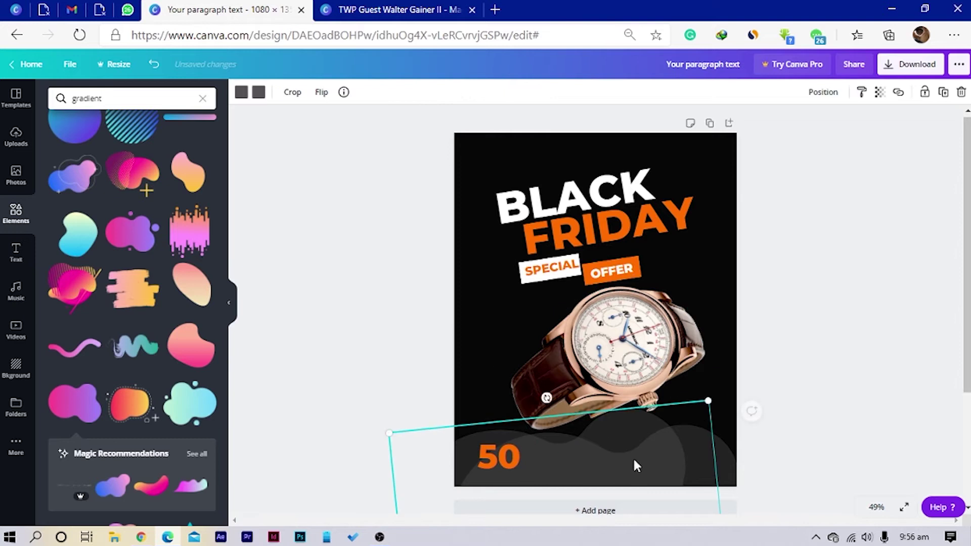
{"action": "left_click", "coordinate": [880, 92]}
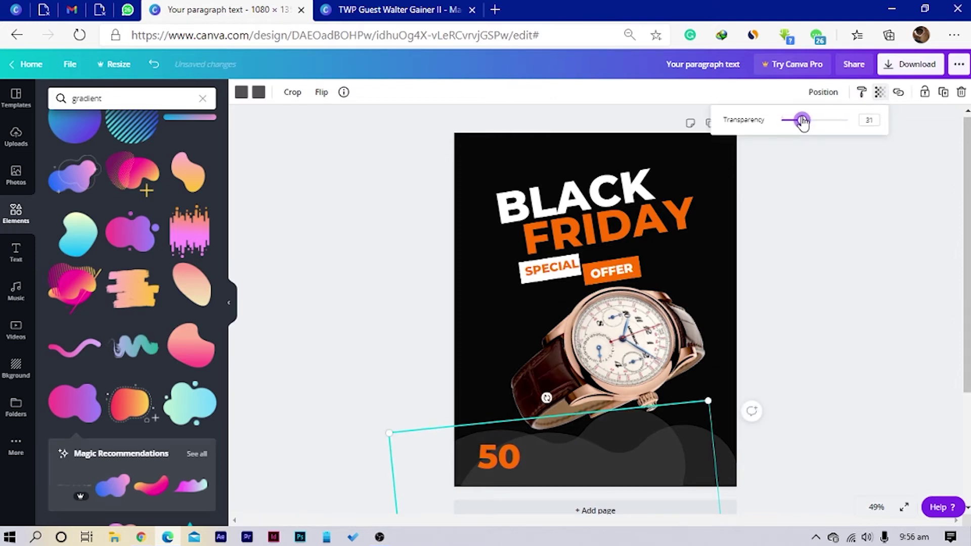
{"action": "left_click_drag", "start_coordinate": [804, 122], "coordinate": [794, 126]}
{"action": "left_click_drag", "start_coordinate": [786, 436], "coordinate": [645, 494]}
{"action": "key", "text": "Escape"}
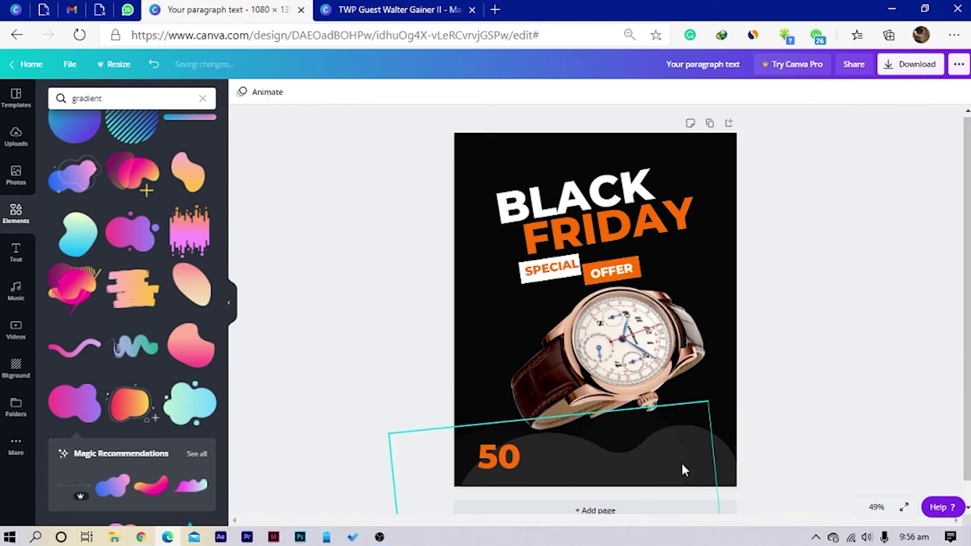
Step: Adjust the second wave's transparency, then group both wave shapes into one element
{"action": "left_click", "coordinate": [693, 472]}
{"action": "left_click", "coordinate": [880, 92]}
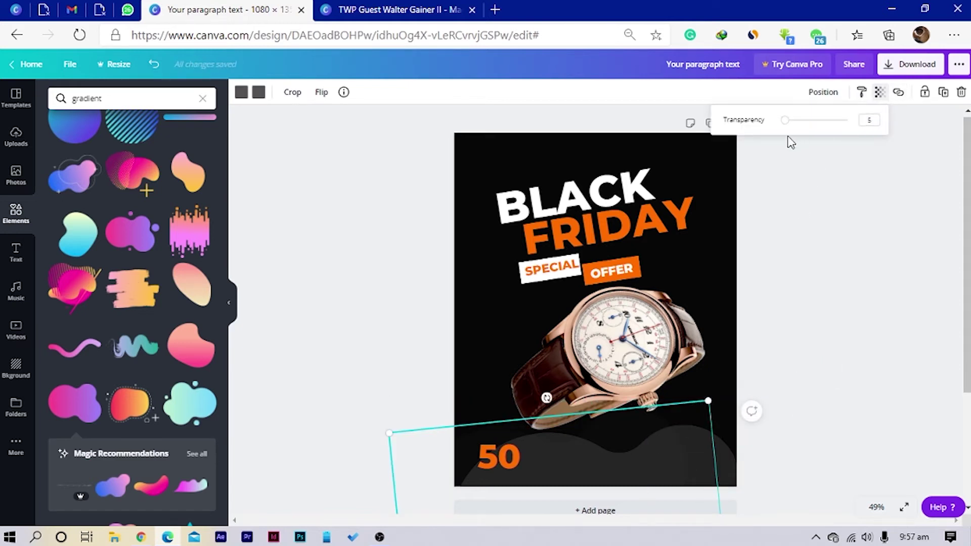
{"action": "left_click_drag", "start_coordinate": [786, 126], "coordinate": [793, 134]}
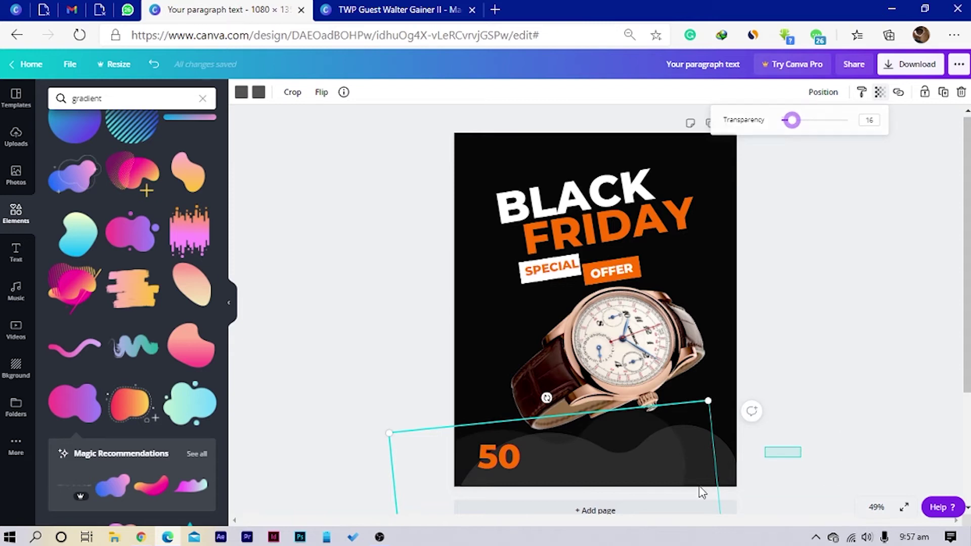
{"action": "left_click_drag", "start_coordinate": [726, 481], "coordinate": [805, 248]}
{"action": "left_click", "coordinate": [802, 92]}
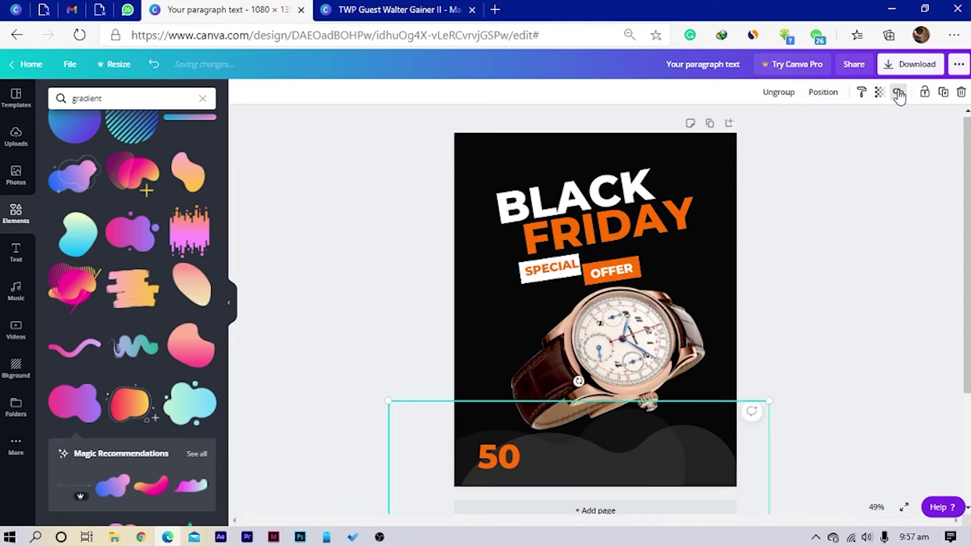
{"action": "left_click", "coordinate": [830, 243]}
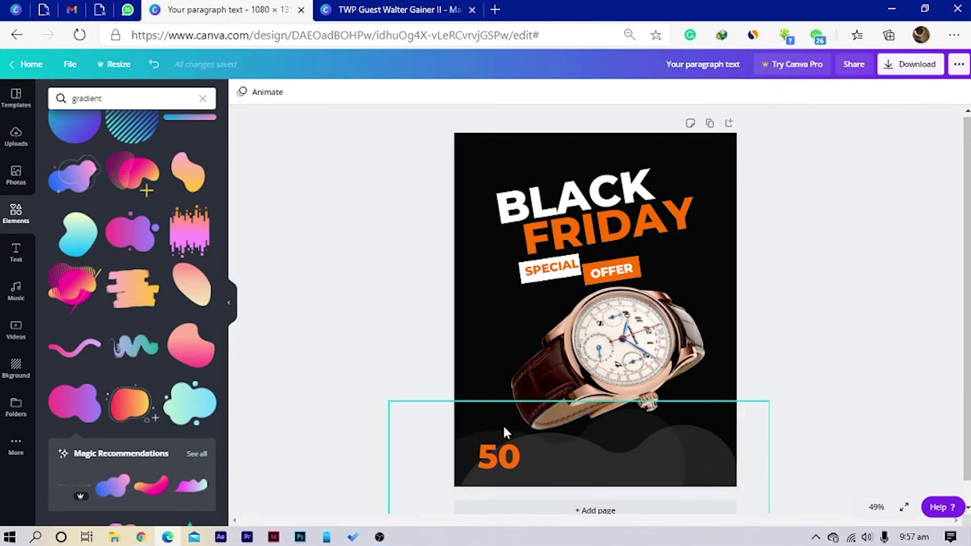
{"action": "left_click", "coordinate": [518, 460]}
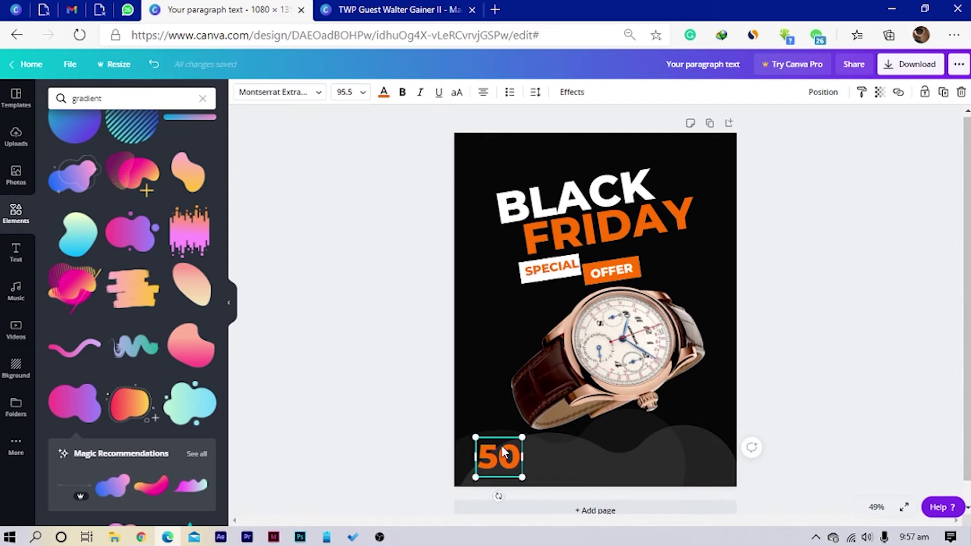
{"action": "left_click", "coordinate": [478, 346]}
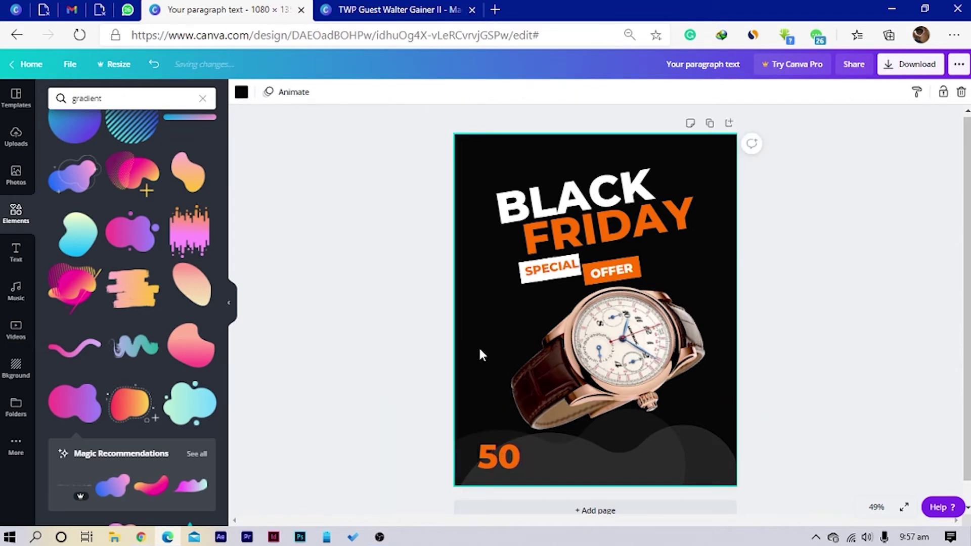
Step: Add a new text box reading 'Hurry Up!'
{"action": "type", "text": "text"}
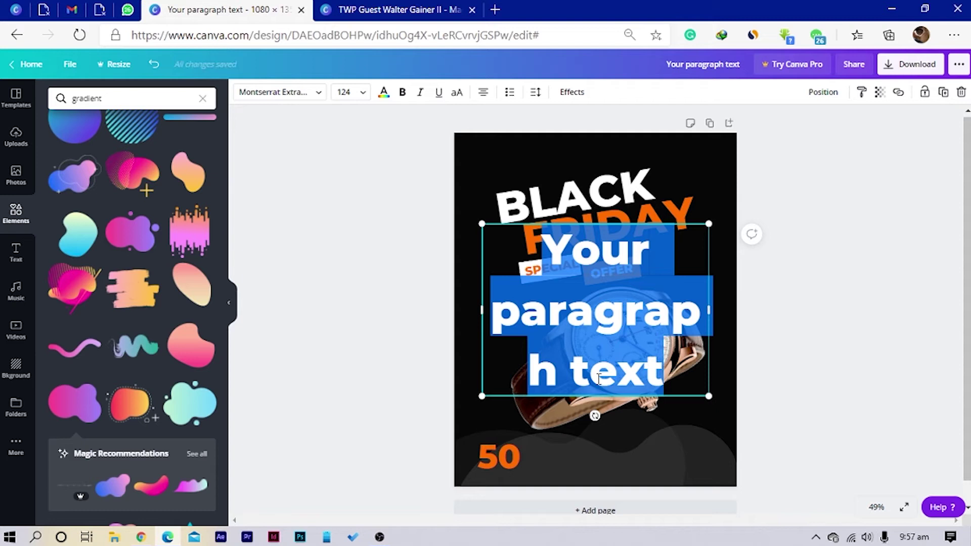
{"action": "type", "text": "h"}
{"action": "key", "text": "BackSpace"}
{"action": "type", "text": "Hurry"}
{"action": "type", "text": " Up1"}
{"action": "key", "text": "BackSpace"}
{"action": "type", "text": "!"}
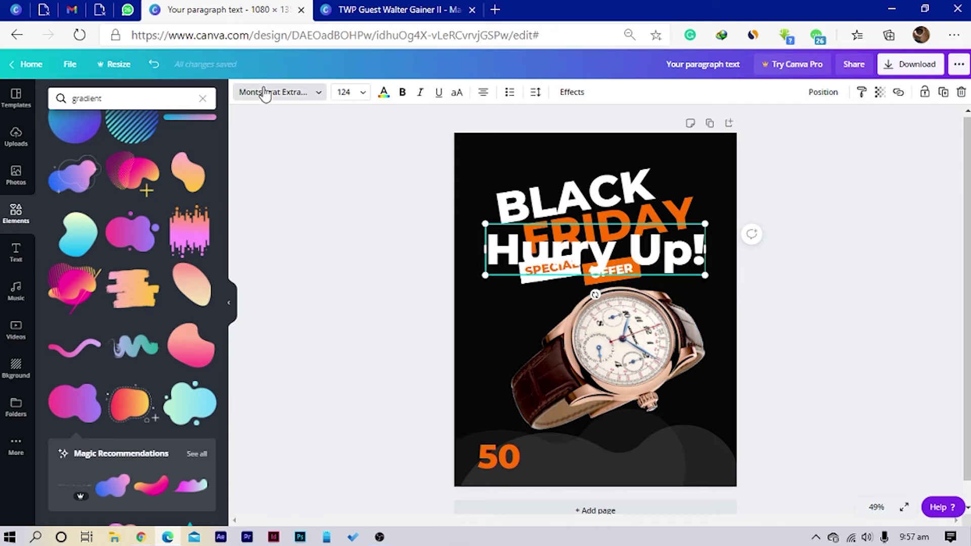
Step: Set Hurry Up! to regular Montserrat, shrink it to size 27.4 above the 50
{"action": "left_click", "coordinate": [262, 93]}
{"action": "left_click", "coordinate": [104, 151]}
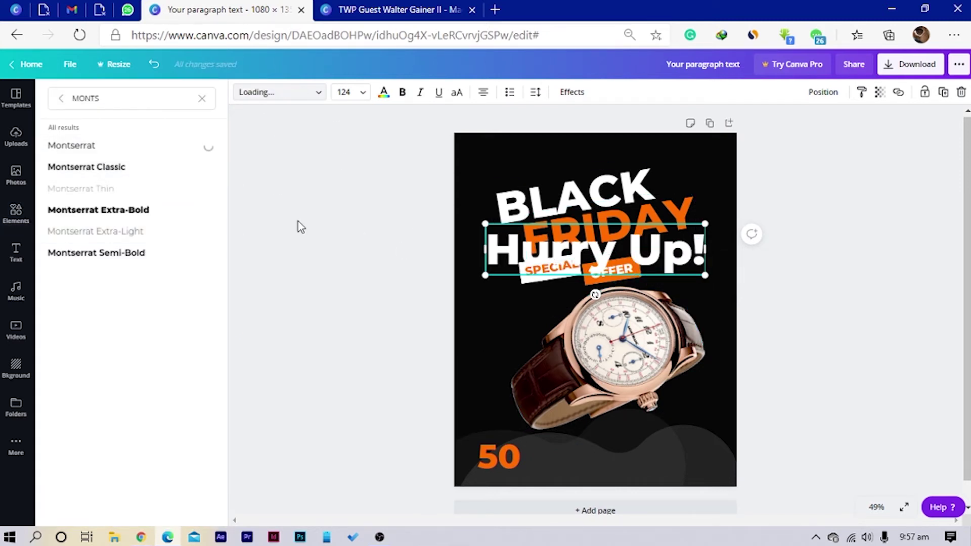
{"action": "left_click_drag", "start_coordinate": [697, 226], "coordinate": [506, 461]}
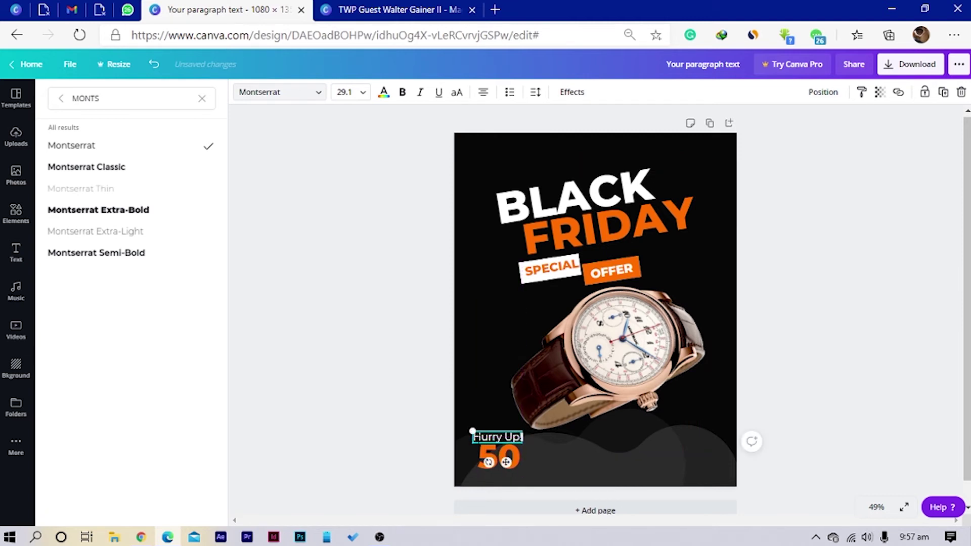
{"action": "left_click_drag", "start_coordinate": [471, 430], "coordinate": [475, 433]}
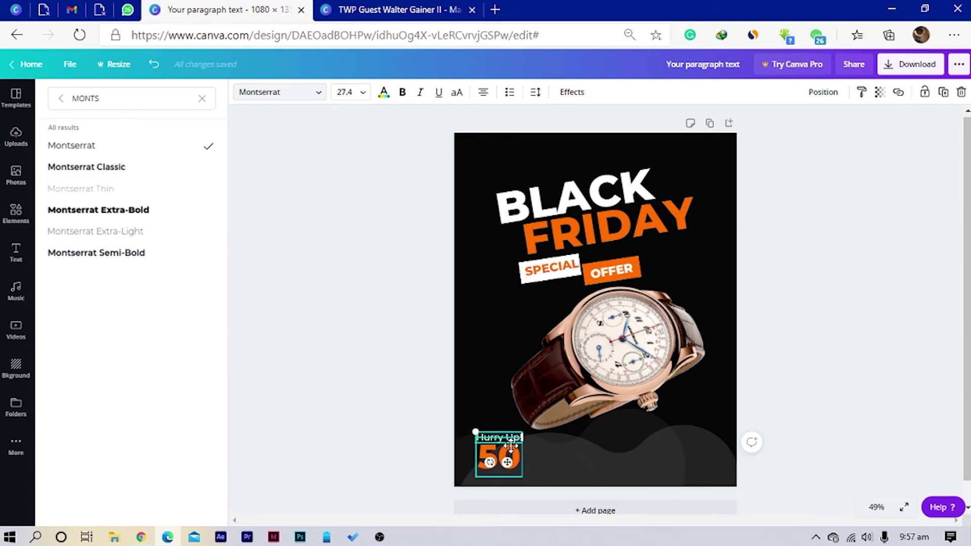
{"action": "key", "text": "Escape"}
{"action": "left_click", "coordinate": [382, 357]}
Step: Duplicate Hurry Up! beside the 50 and replace the copy's text with %
{"action": "left_click", "coordinate": [499, 443]}
{"action": "key", "text": "ctrl+d"}
{"action": "left_click_drag", "start_coordinate": [500, 443], "coordinate": [553, 452]}
{"action": "double_click", "coordinate": [553, 452]}
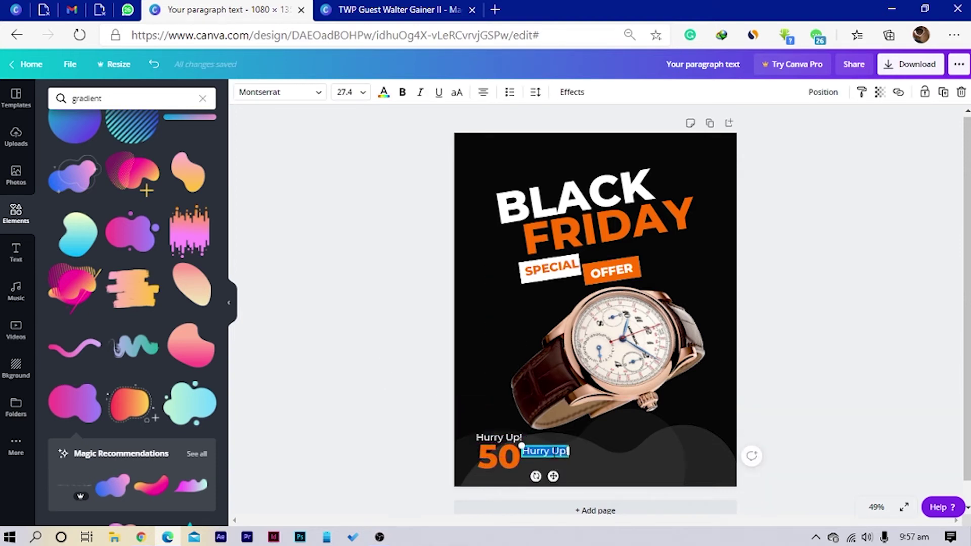
{"action": "key", "text": "BackSpace"}
{"action": "type", "text": "%"}
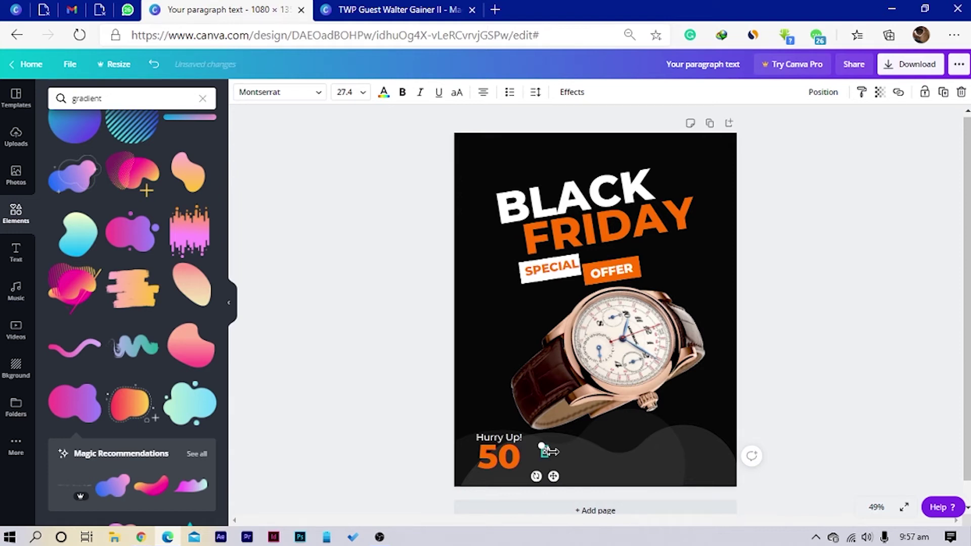
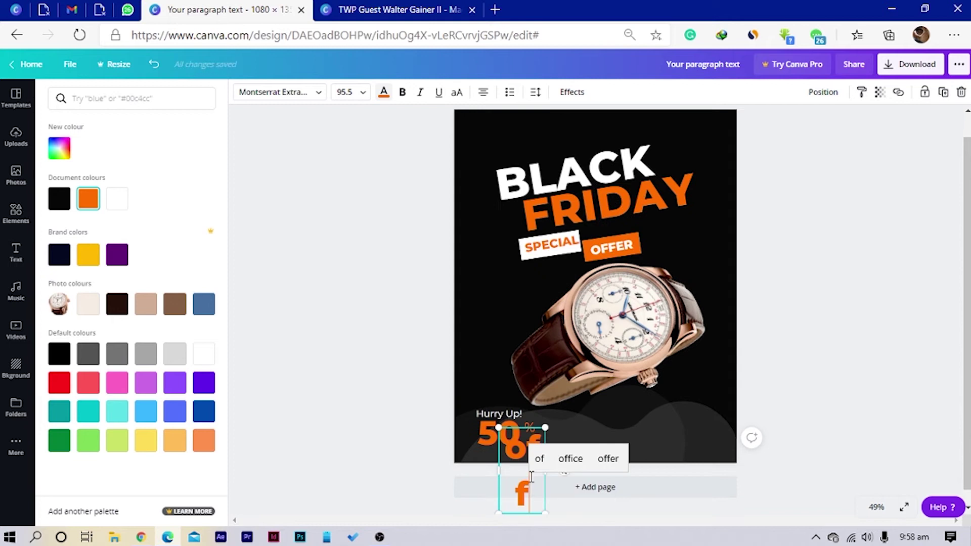
Step: Replace the new box's text with OFF, widen it to one line, and shrink it beside the 50
{"action": "key", "text": "BackSpace"}
{"action": "key", "text": "BackSpace"}
{"action": "type", "text": "OFF"}
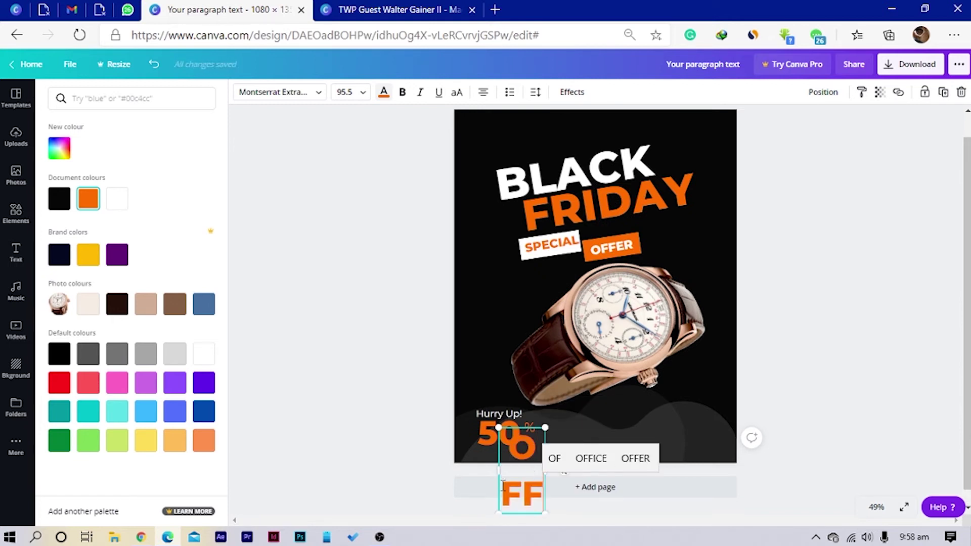
{"action": "mouse_move", "coordinate": [493, 469]}
{"action": "left_mouse_down"}
{"action": "mouse_move", "coordinate": [463, 471]}
{"action": "mouse_move", "coordinate": [471, 485]}
{"action": "mouse_move", "coordinate": [476, 470]}
{"action": "left_mouse_up"}
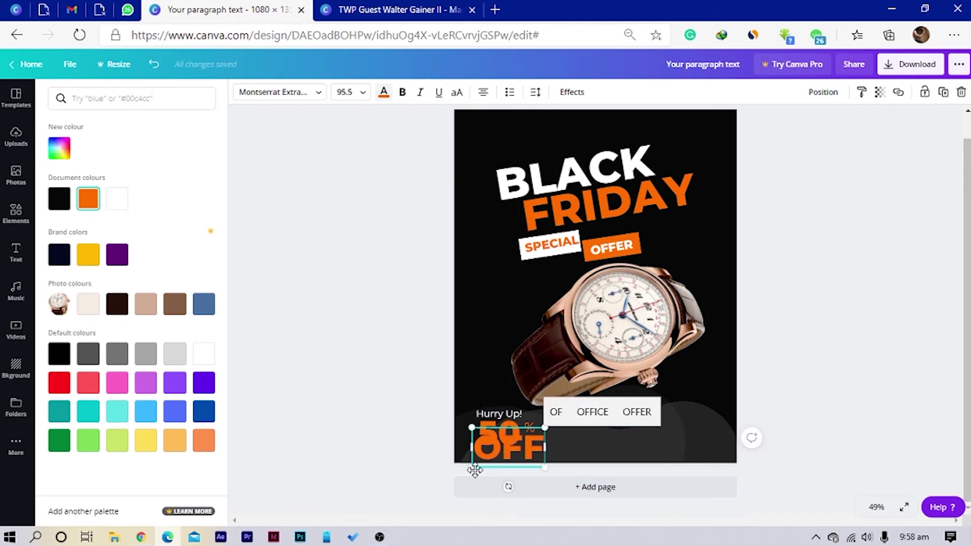
{"action": "left_click", "coordinate": [476, 475]}
{"action": "left_click", "coordinate": [482, 465]}
{"action": "left_click_drag", "start_coordinate": [470, 465], "coordinate": [540, 448]}
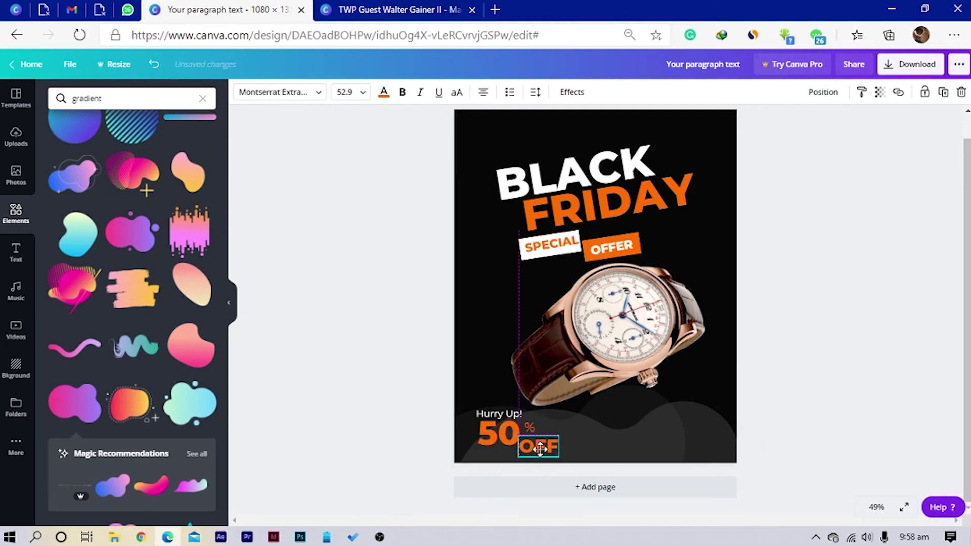
Step: Nudge OFF up level with the % sign and shrink it slightly to fit
{"action": "left_click", "coordinate": [529, 429]}
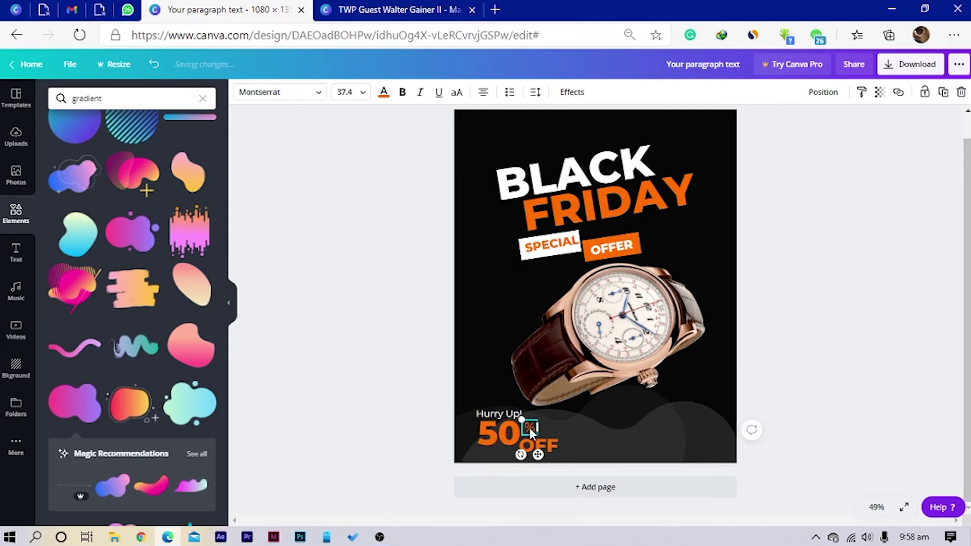
{"action": "left_click", "coordinate": [543, 445]}
{"action": "key", "text": "Up"}
{"action": "key", "text": "Up"}
{"action": "key", "text": "Up"}
{"action": "key", "text": "Up"}
{"action": "key", "text": "Up"}
{"action": "key", "text": "Up"}
{"action": "key", "text": "Up"}
{"action": "key", "text": "Up"}
{"action": "key", "text": "Right"}
{"action": "key", "text": "Right"}
{"action": "key", "text": "Right"}
{"action": "left_click_drag", "start_coordinate": [564, 423], "coordinate": [552, 431]}
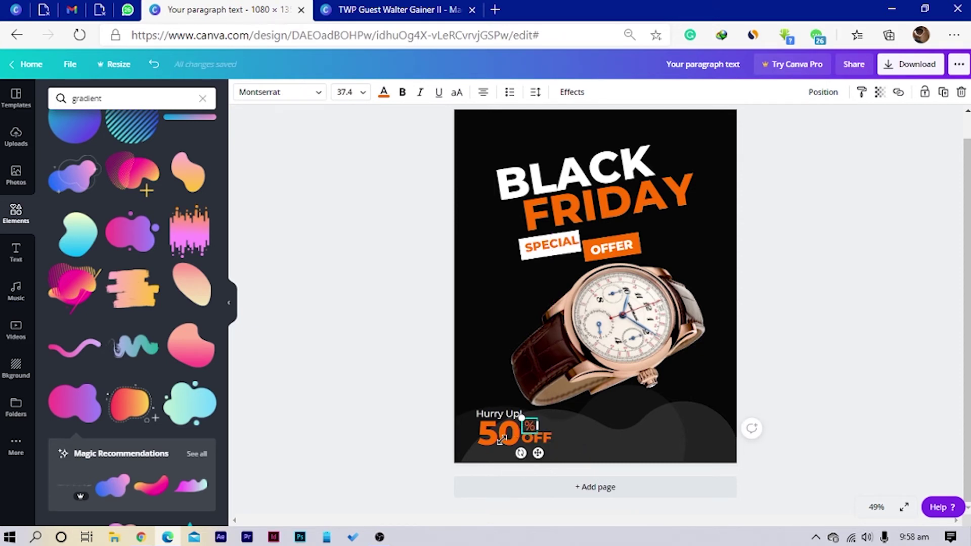
{"action": "left_click", "coordinate": [450, 444]}
{"action": "left_click", "coordinate": [502, 412]}
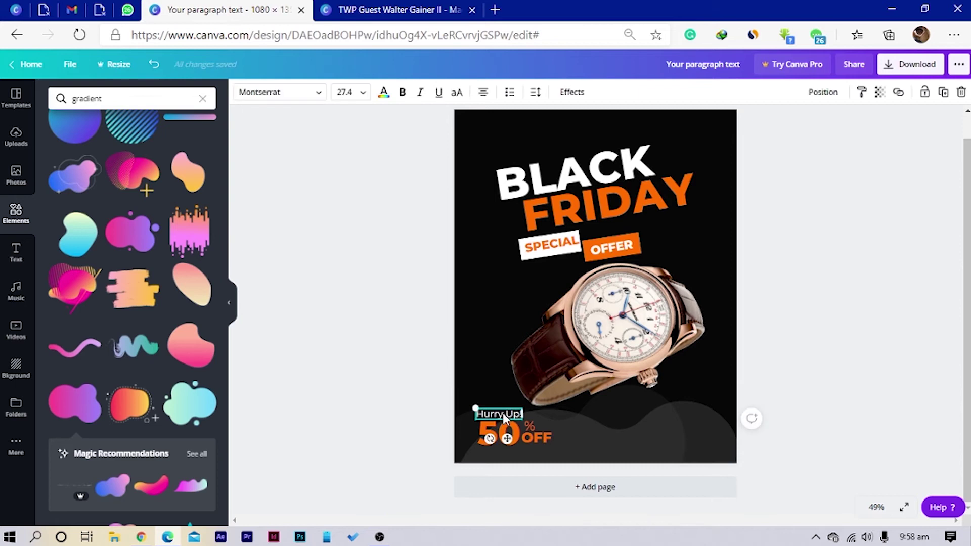
Step: Copy the Hurry Up! text below 50% OFF and retype it as 'for any watch you pick'
{"action": "left_click_drag", "start_coordinate": [503, 414], "coordinate": [503, 416]}
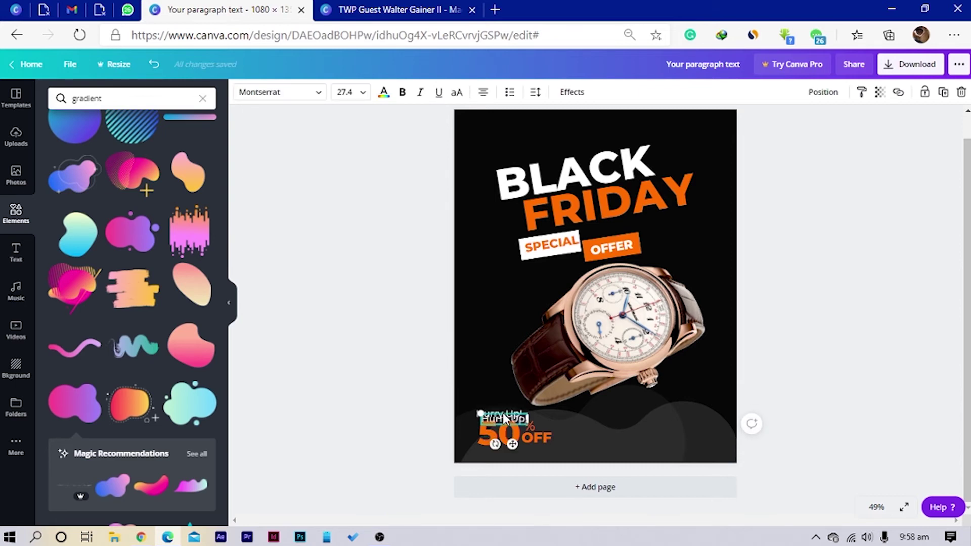
{"action": "left_click_drag", "start_coordinate": [509, 445], "coordinate": [514, 488]}
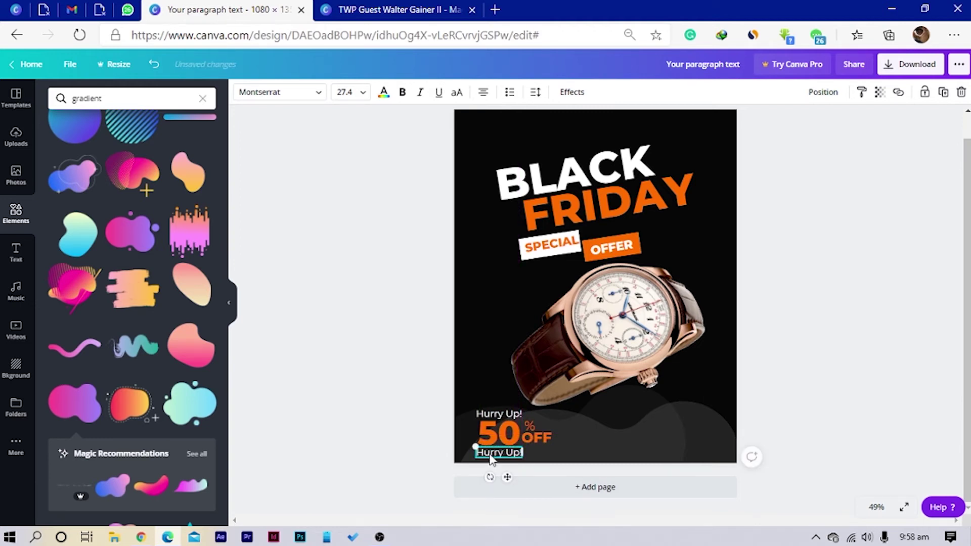
{"action": "type", "text": "FOR"}
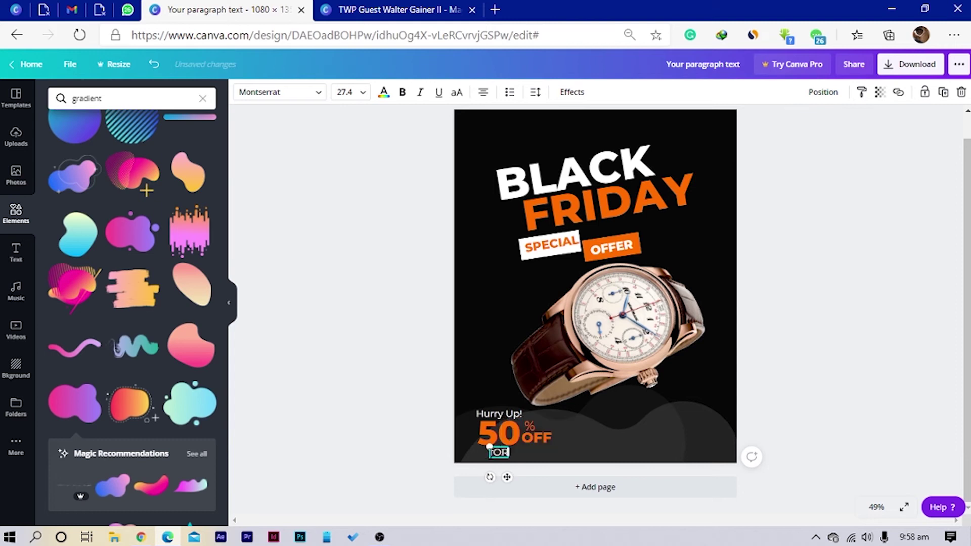
{"action": "type", "text": " A"}
{"action": "key", "text": "BackSpace"}
{"action": "key", "text": "BackSpace"}
{"action": "type", "text": "for any"}
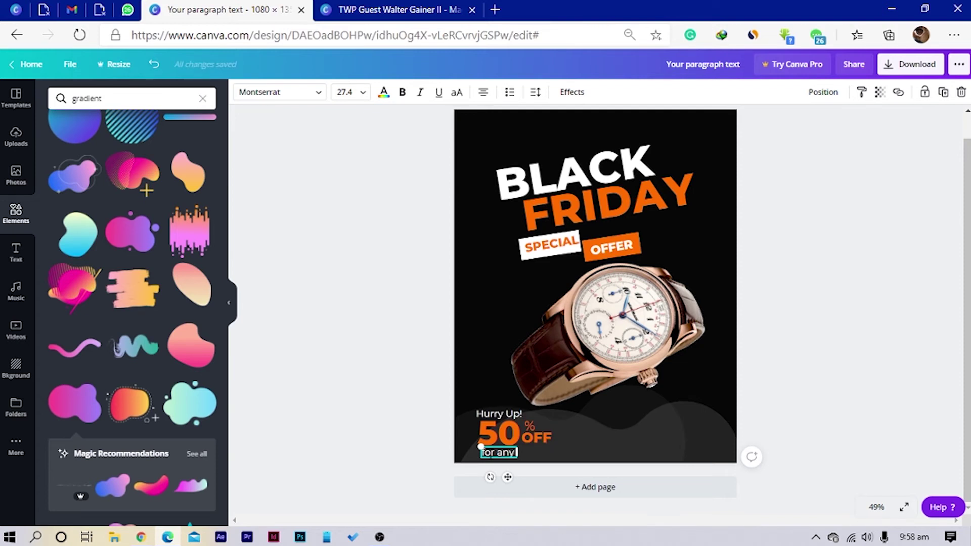
{"action": "type", "text": " watch you pick"}
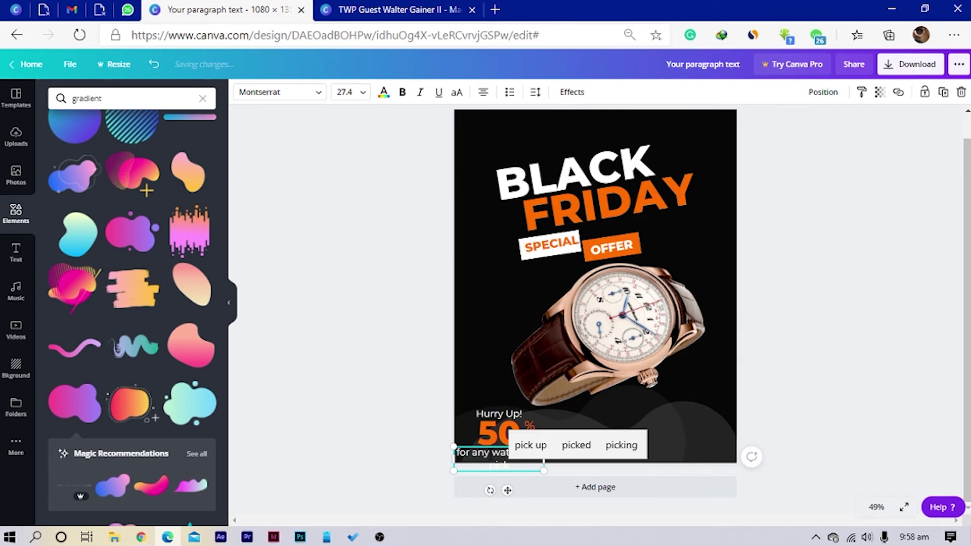
{"action": "left_click", "coordinate": [557, 470]}
Step: Widen the caption onto one line, nudge it up, and clear the Elements gradient search
{"action": "left_click", "coordinate": [531, 455]}
{"action": "left_click_drag", "start_coordinate": [544, 459], "coordinate": [586, 459]}
{"action": "left_click", "coordinate": [415, 439]}
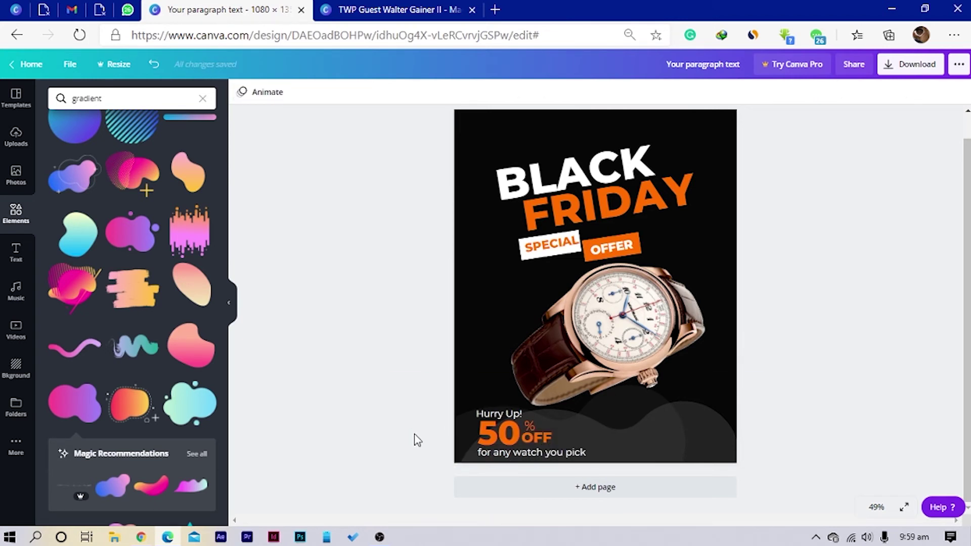
{"action": "left_click", "coordinate": [517, 455]}
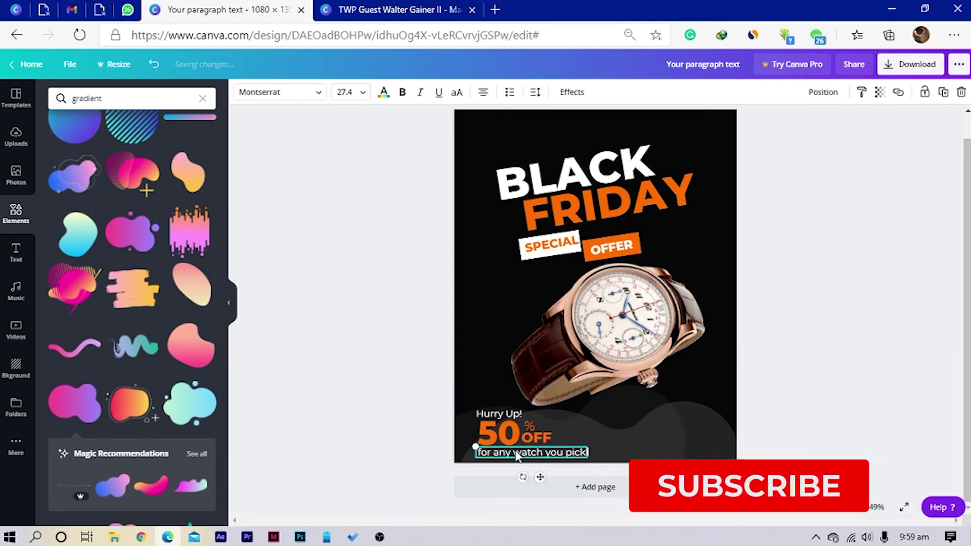
{"action": "left_click_drag", "start_coordinate": [517, 455], "coordinate": [516, 453]}
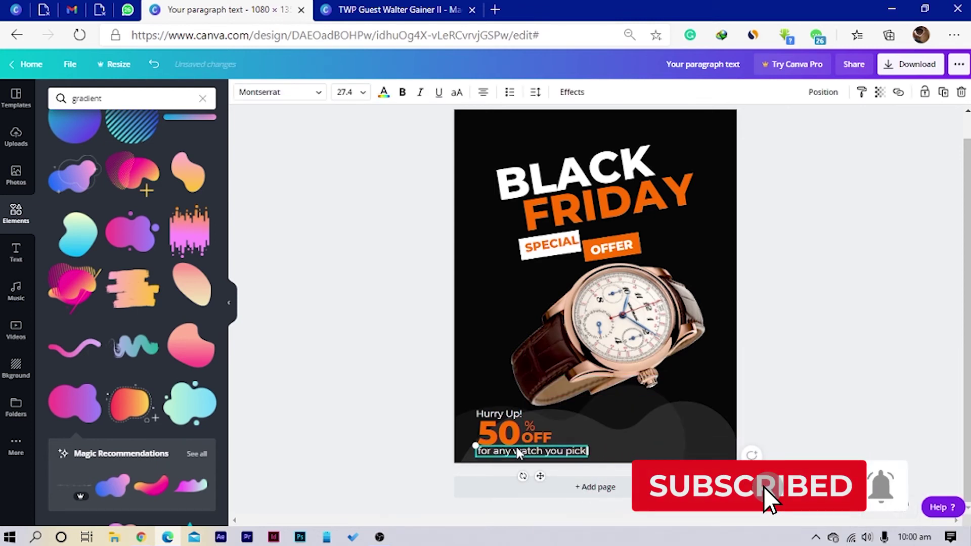
{"action": "left_click_drag", "start_coordinate": [388, 414], "coordinate": [530, 498]}
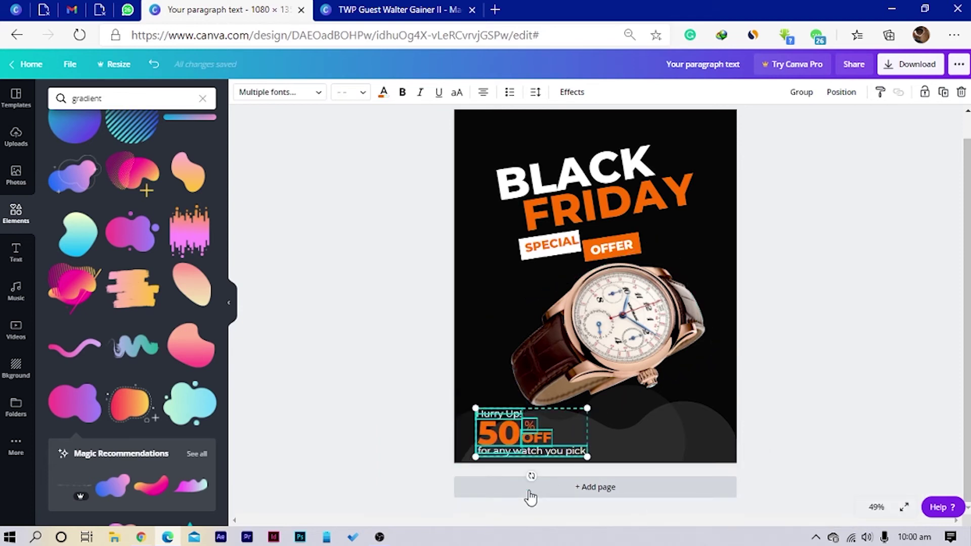
{"action": "left_click", "coordinate": [313, 445]}
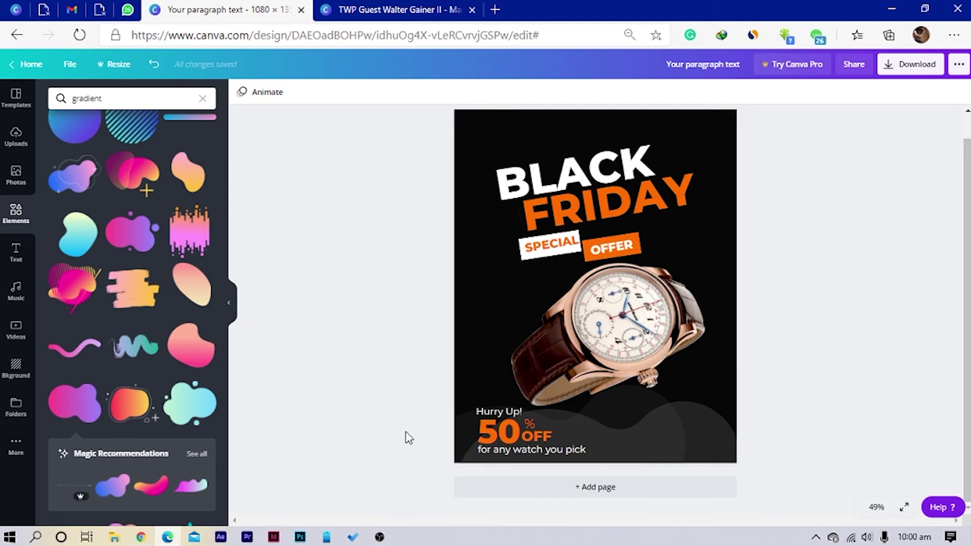
{"action": "left_click", "coordinate": [14, 234]}
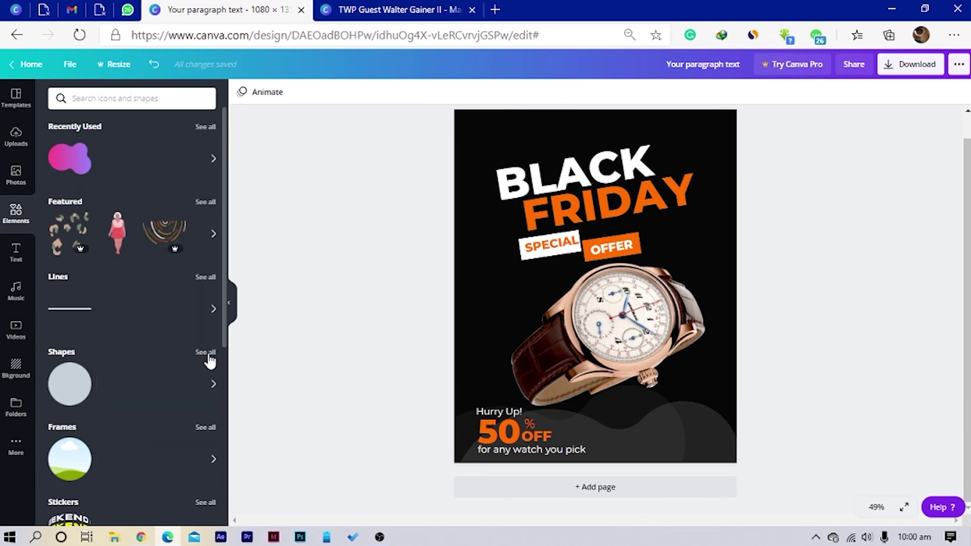
Step: Add a rounded shape from the Elements shapes collection to the poster
{"action": "left_click", "coordinate": [213, 384]}
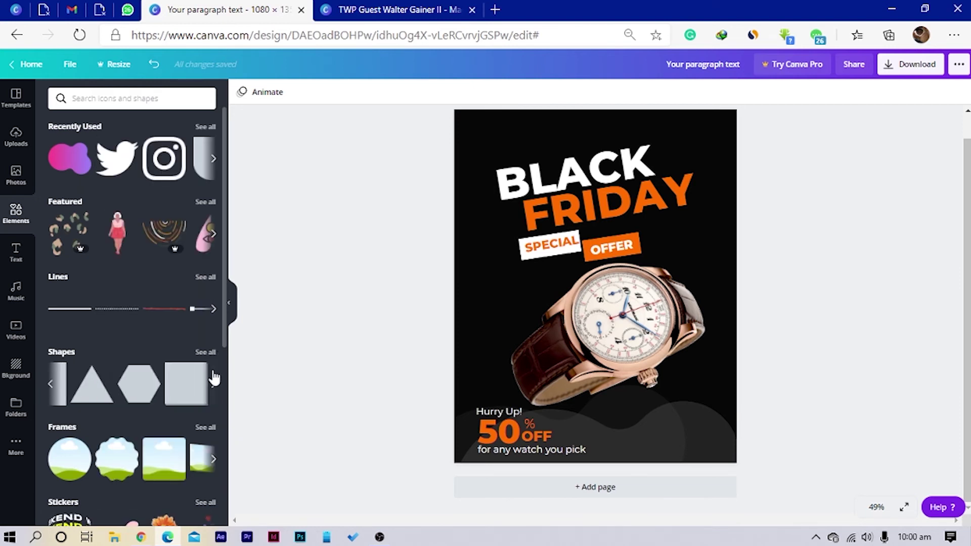
{"action": "left_click", "coordinate": [210, 353]}
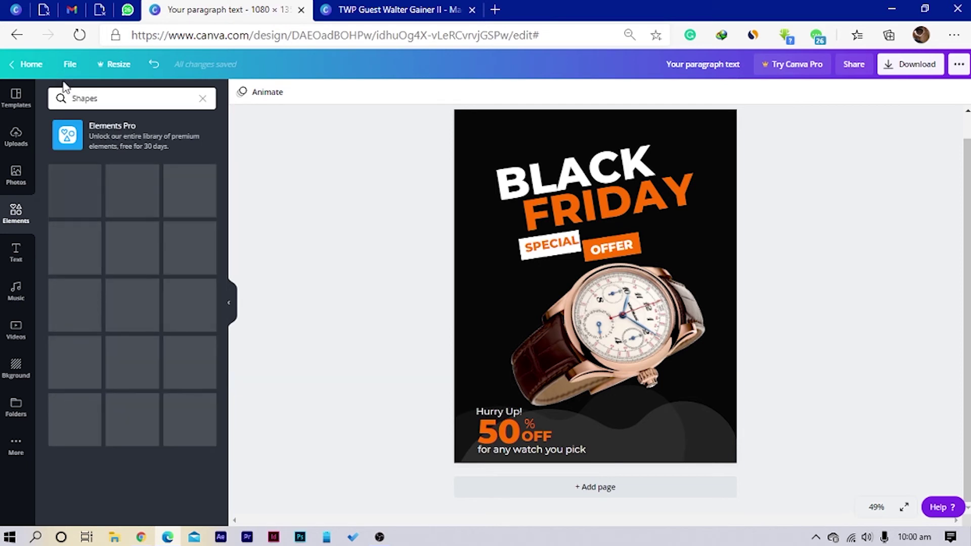
{"action": "left_click", "coordinate": [203, 99]}
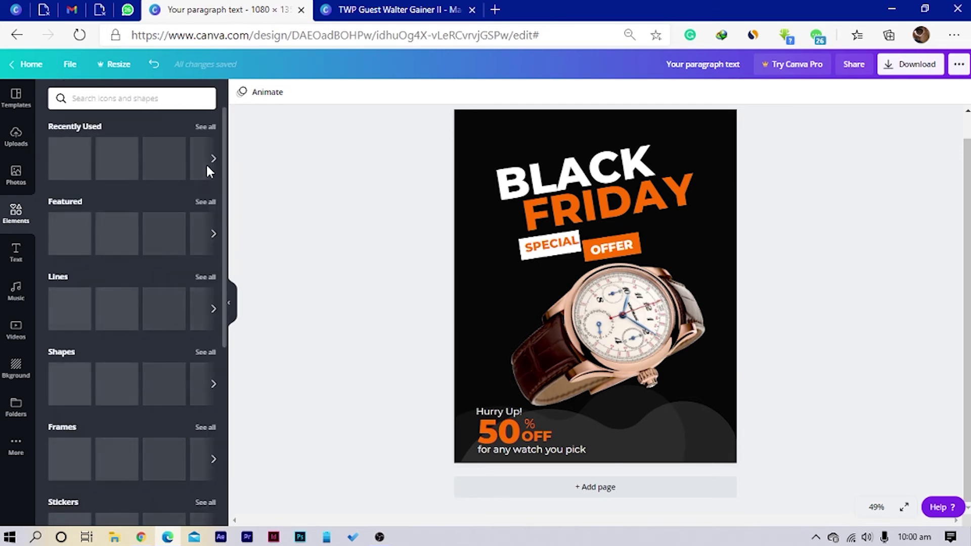
{"action": "key", "text": "ctrl+z"}
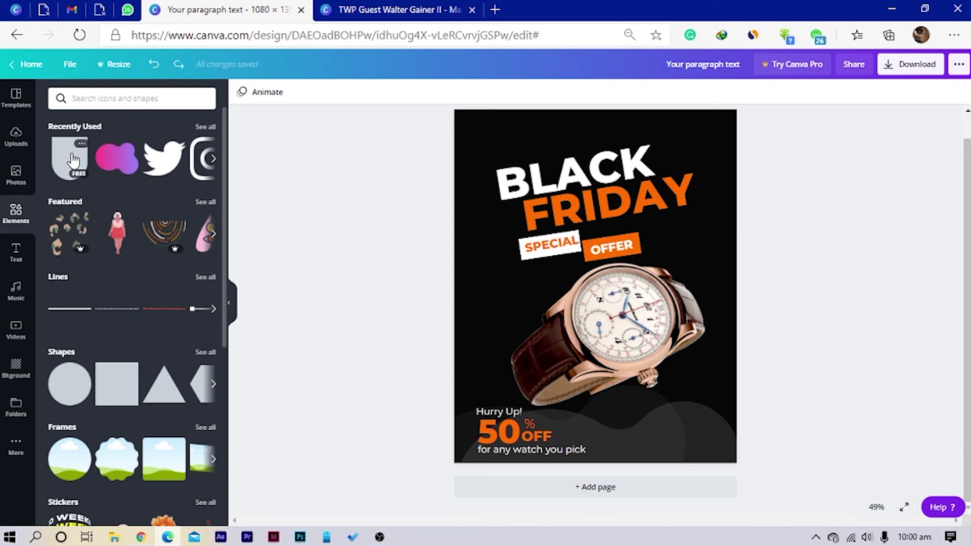
{"action": "left_click", "coordinate": [73, 168]}
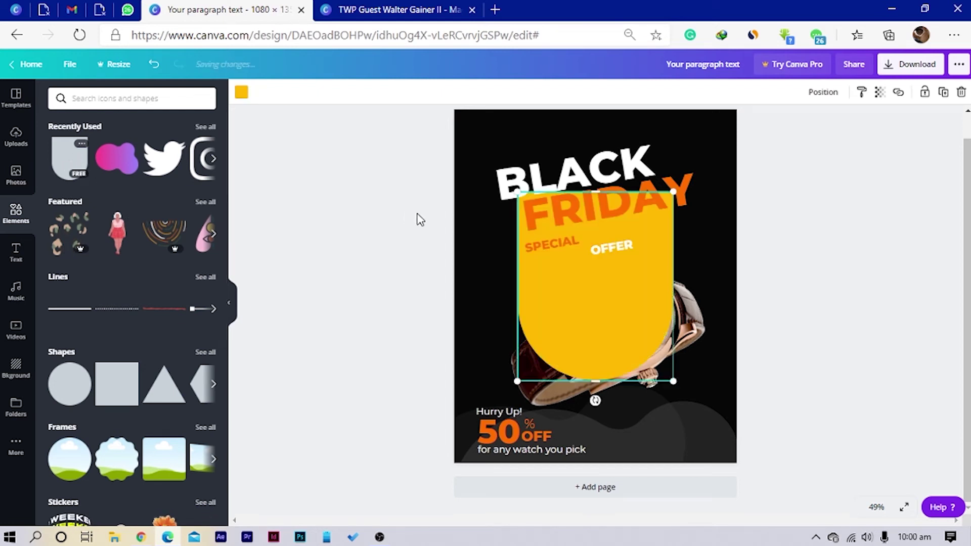
Step: Shrink the yellow shape, rotate it to 80°, and place it near 50% OFF
{"action": "left_click_drag", "start_coordinate": [514, 190], "coordinate": [643, 348]}
{"action": "left_click_drag", "start_coordinate": [657, 400], "coordinate": [750, 363]}
{"action": "left_click_drag", "start_coordinate": [663, 368], "coordinate": [673, 428]}
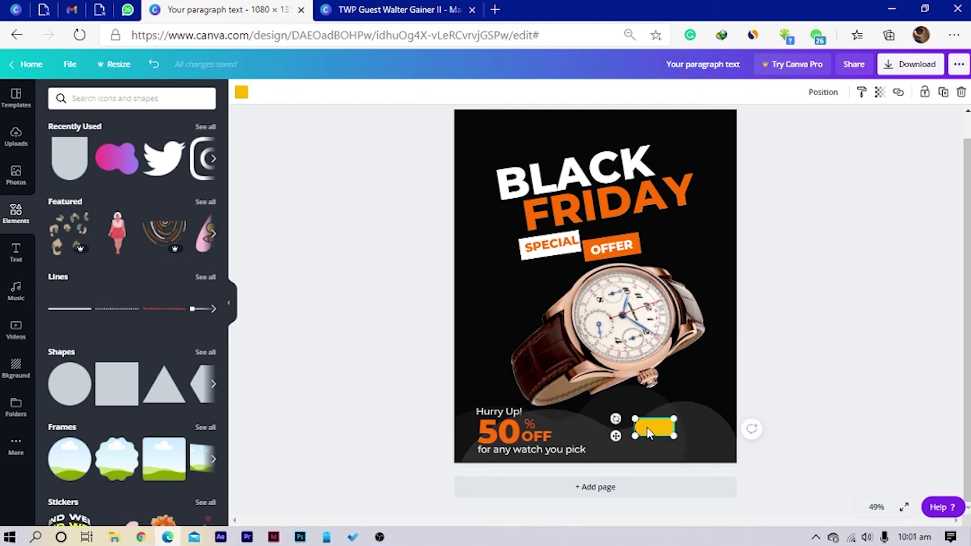
{"action": "left_click_drag", "start_coordinate": [647, 427], "coordinate": [680, 443]}
Step: Select both yellow pieces at the bottom right and group them into one bar
{"action": "left_click", "coordinate": [767, 425]}
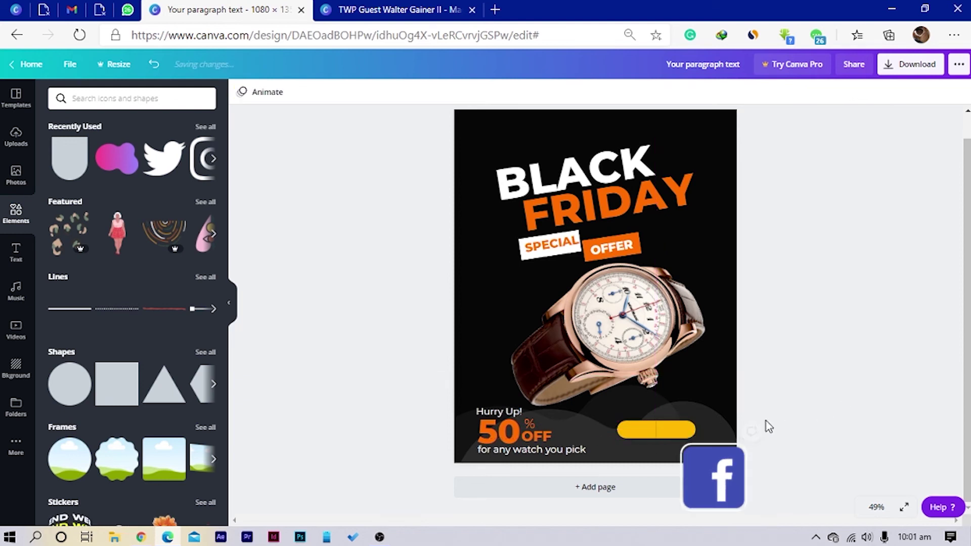
{"action": "left_click", "coordinate": [658, 432]}
{"action": "left_click", "coordinate": [878, 396]}
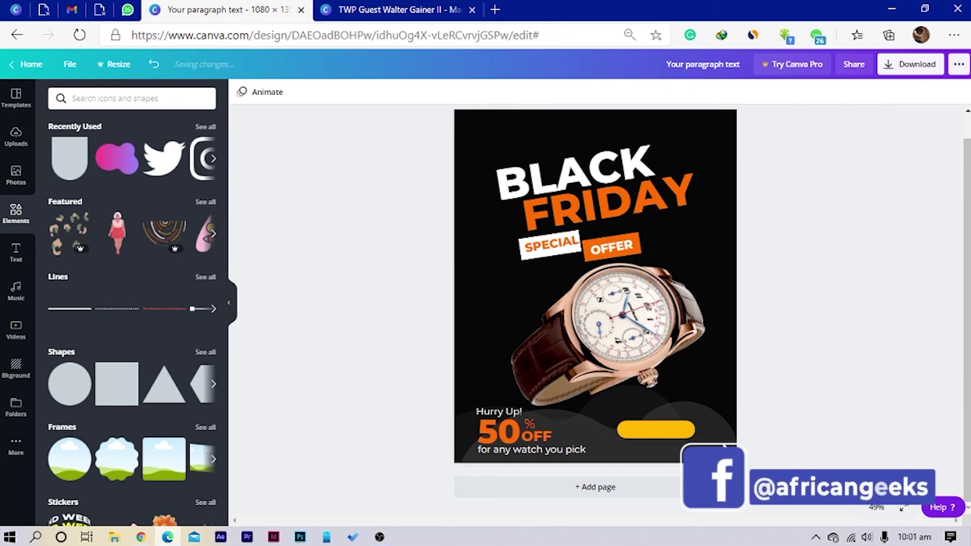
{"action": "left_click", "coordinate": [666, 434]}
{"action": "left_click", "coordinate": [667, 431]}
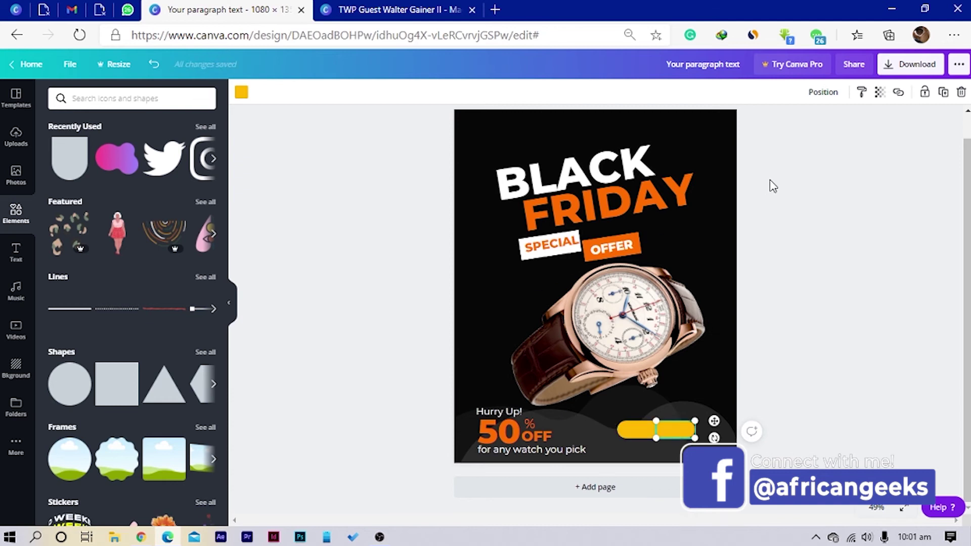
{"action": "left_click", "coordinate": [638, 432], "text": "shift"}
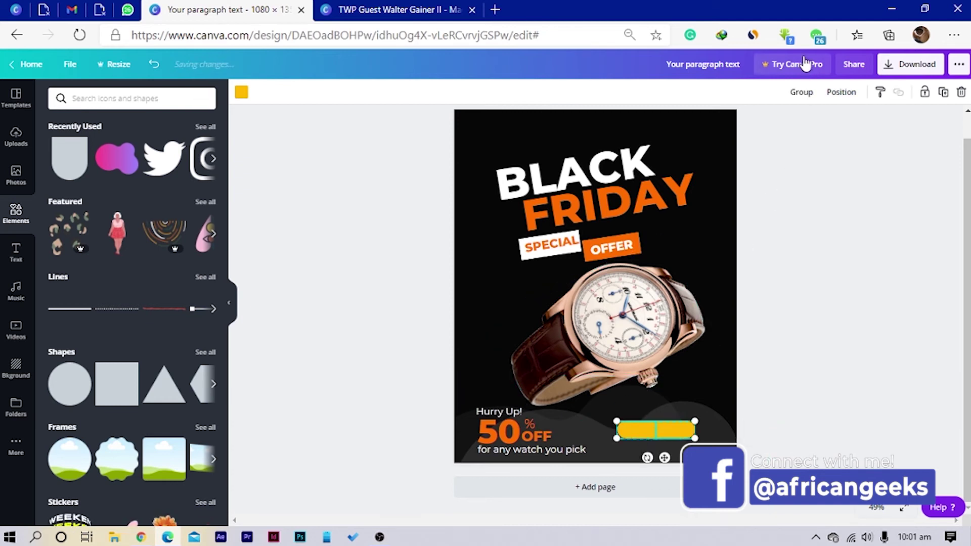
{"action": "left_click", "coordinate": [801, 92]}
Step: Recolour the grouped bar orange and nudge it slightly right
{"action": "left_click", "coordinate": [242, 93]}
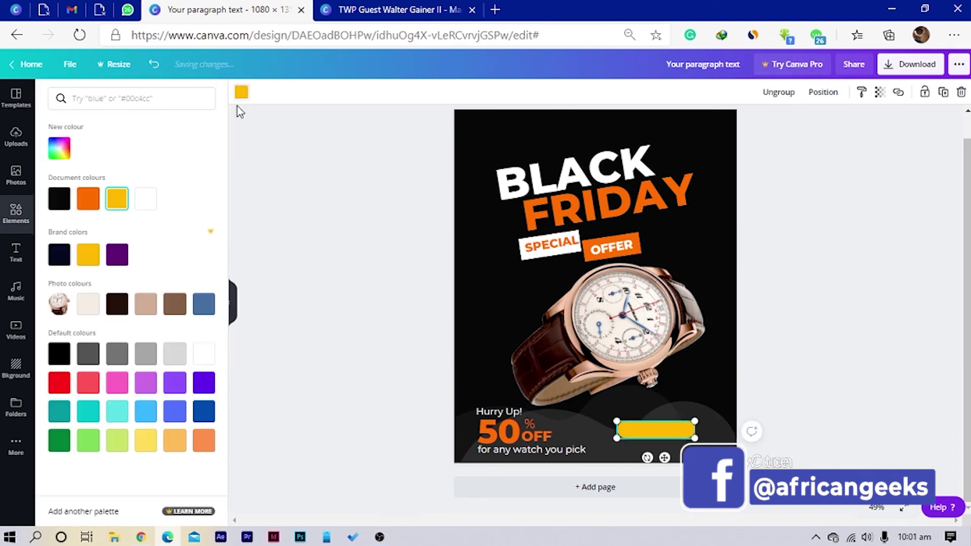
{"action": "left_click", "coordinate": [90, 199]}
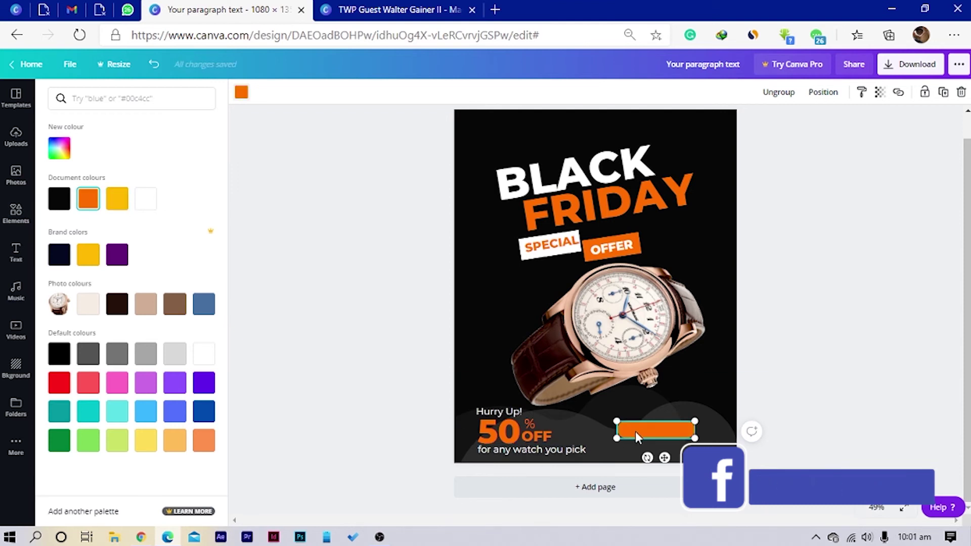
{"action": "left_click_drag", "start_coordinate": [659, 429], "coordinate": [674, 425]}
{"action": "key", "text": "Escape"}
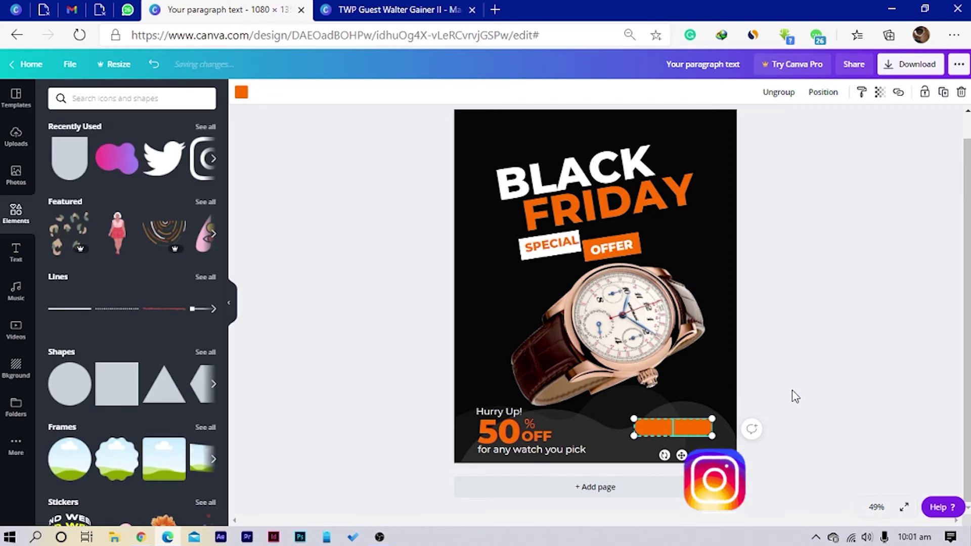
Step: Move the OFF text onto the orange bar and make it white
{"action": "left_click", "coordinate": [544, 438]}
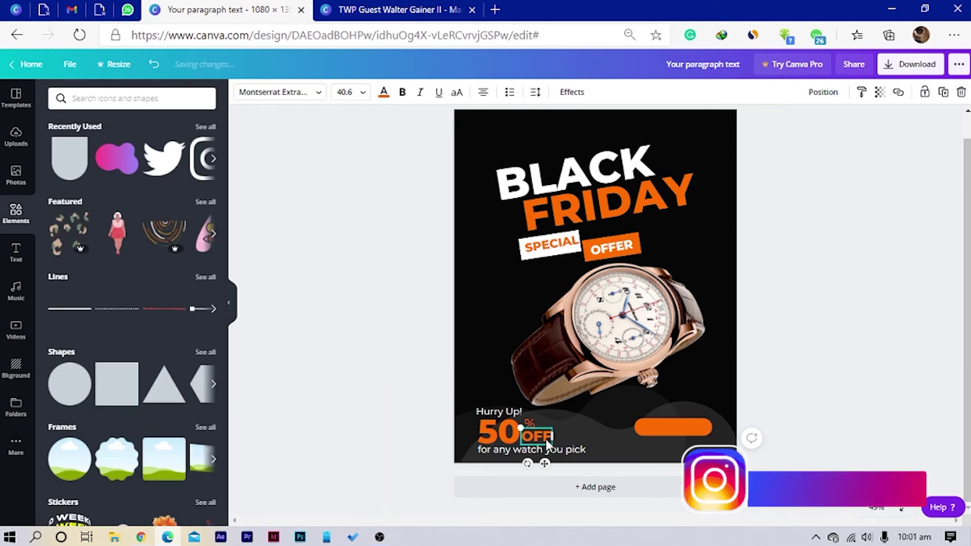
{"action": "left_click_drag", "start_coordinate": [548, 468], "coordinate": [681, 456]}
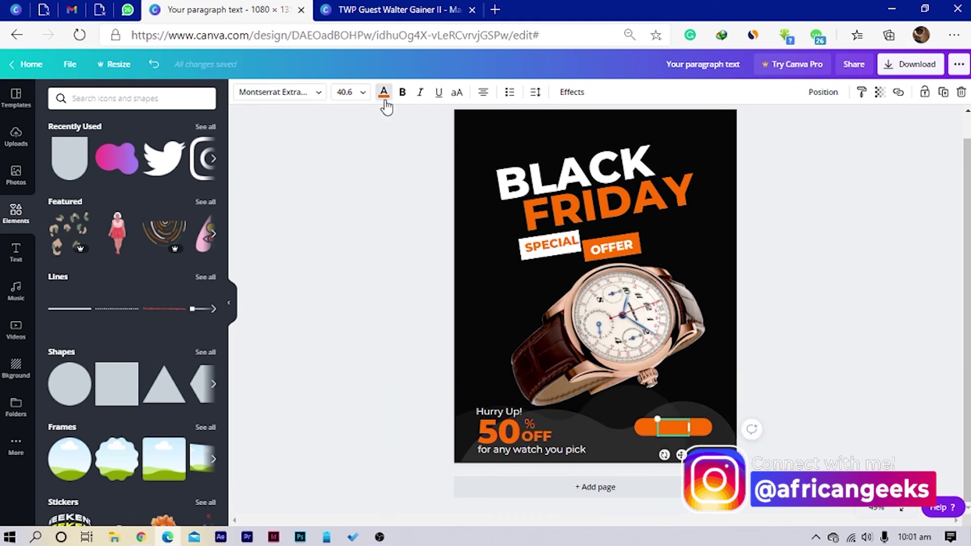
{"action": "left_click", "coordinate": [384, 94]}
{"action": "left_click", "coordinate": [117, 201]}
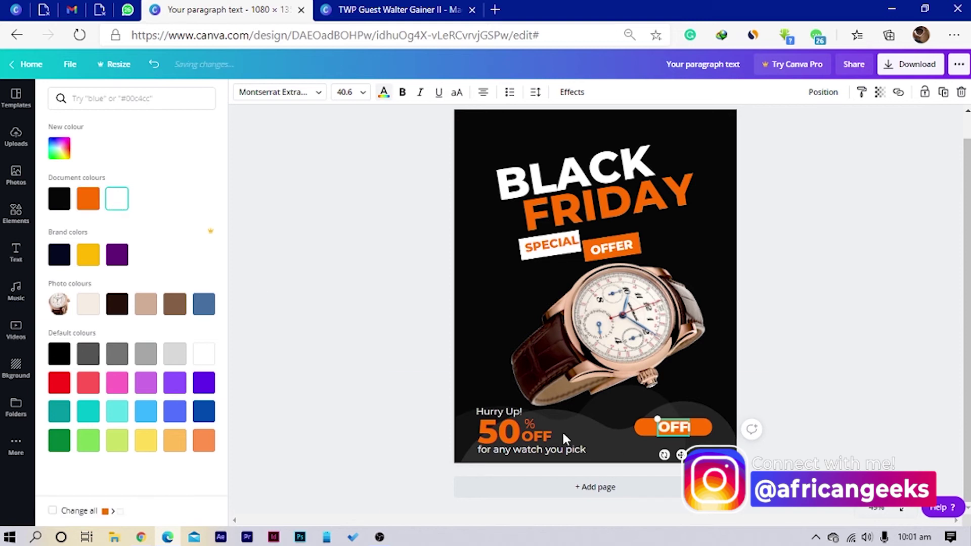
Step: Replace the bar's text with 'order now'
{"action": "double_click", "coordinate": [675, 428]}
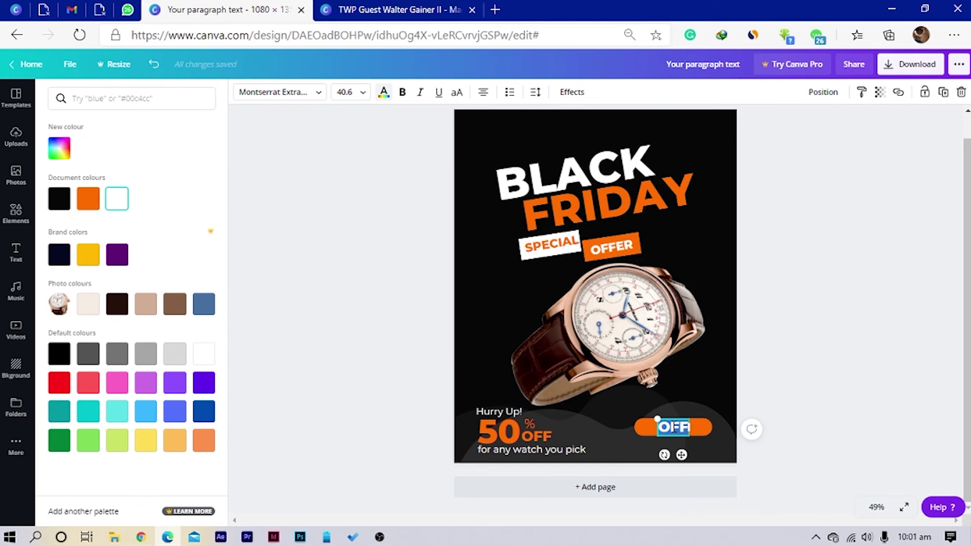
{"action": "type", "text": "order"}
{"action": "key", "text": "BackSpace"}
{"action": "key", "text": "BackSpace"}
{"action": "key", "text": "BackSpace"}
{"action": "type", "text": "order n"}
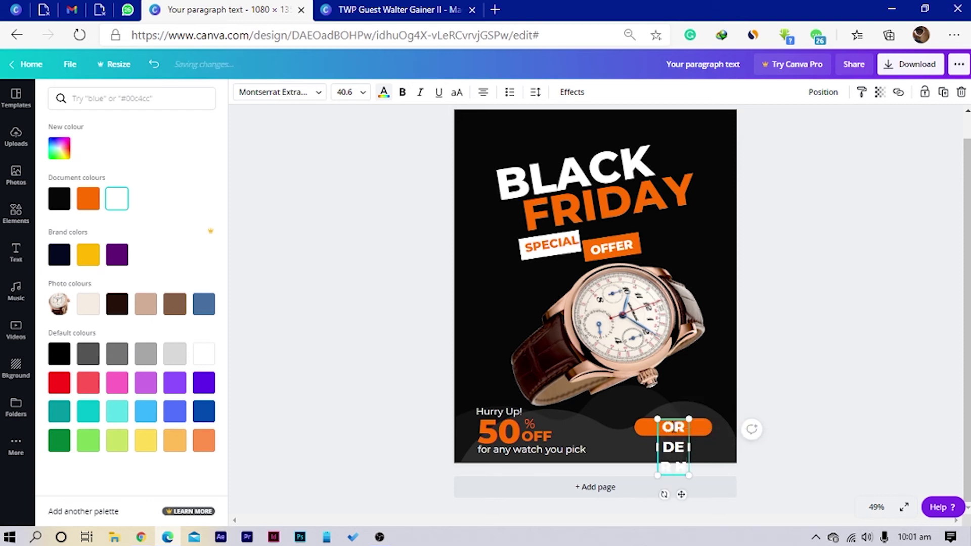
{"action": "type", "text": "ow"}
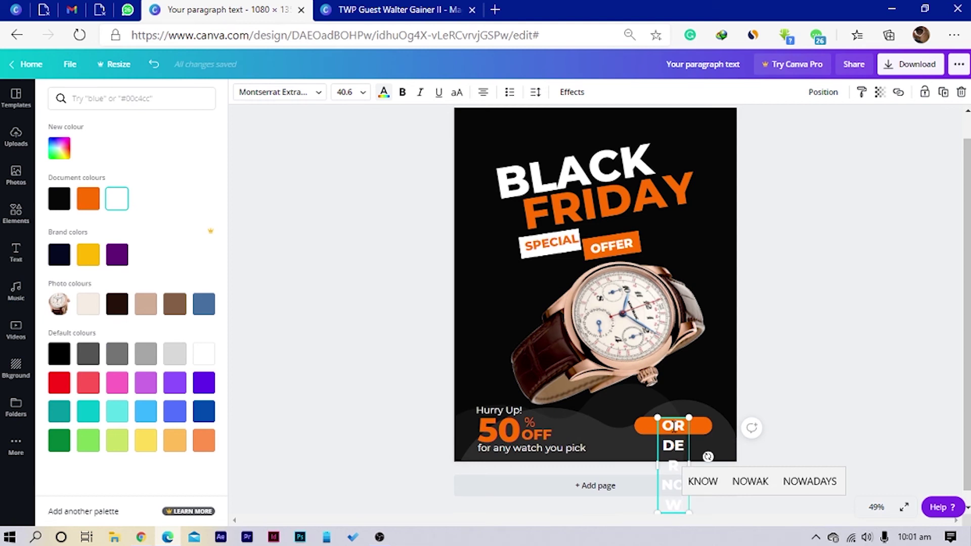
Step: Widen, shrink and centre ORDER NOW on the orange bar, then deselect
{"action": "left_click_drag", "start_coordinate": [652, 464], "coordinate": [581, 483]}
{"action": "left_click_drag", "start_coordinate": [586, 420], "coordinate": [621, 424]}
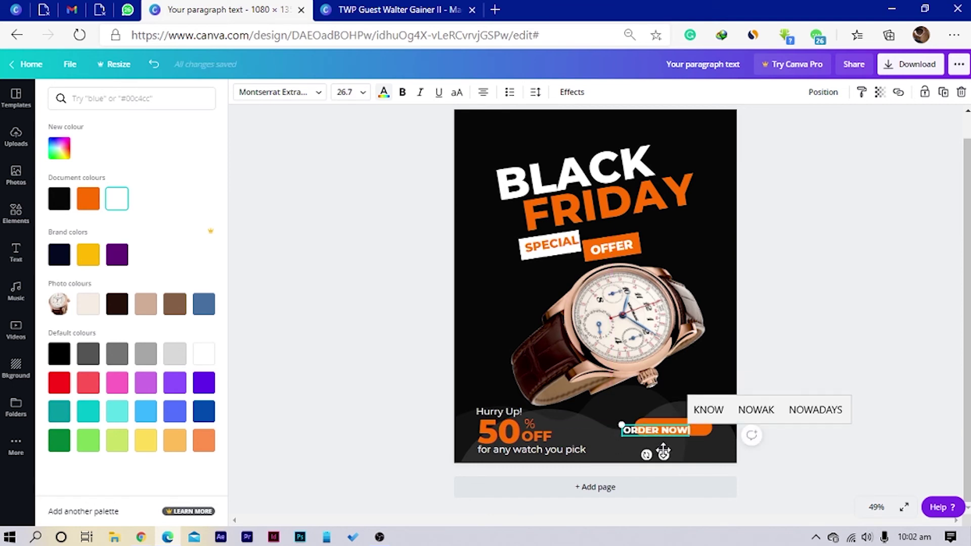
{"action": "mouse_move", "coordinate": [667, 455]}
{"action": "left_mouse_down"}
{"action": "mouse_move", "coordinate": [689, 451]}
{"action": "mouse_move", "coordinate": [680, 452]}
{"action": "left_mouse_up"}
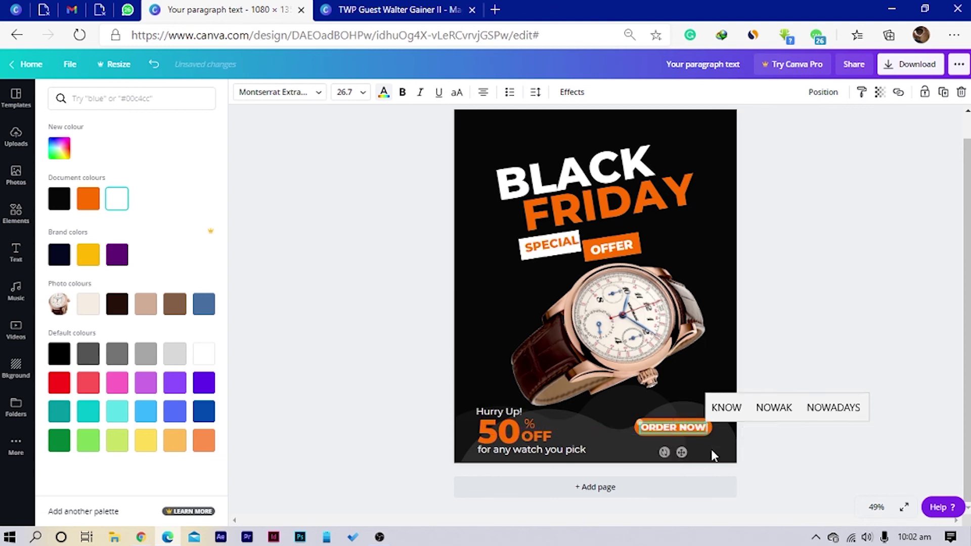
{"action": "left_click", "coordinate": [752, 434]}
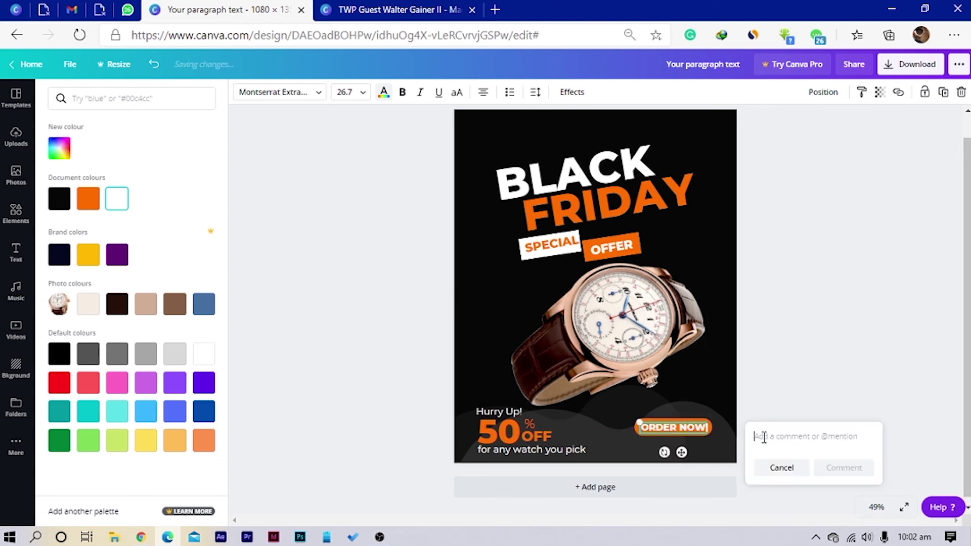
{"action": "left_click", "coordinate": [782, 351]}
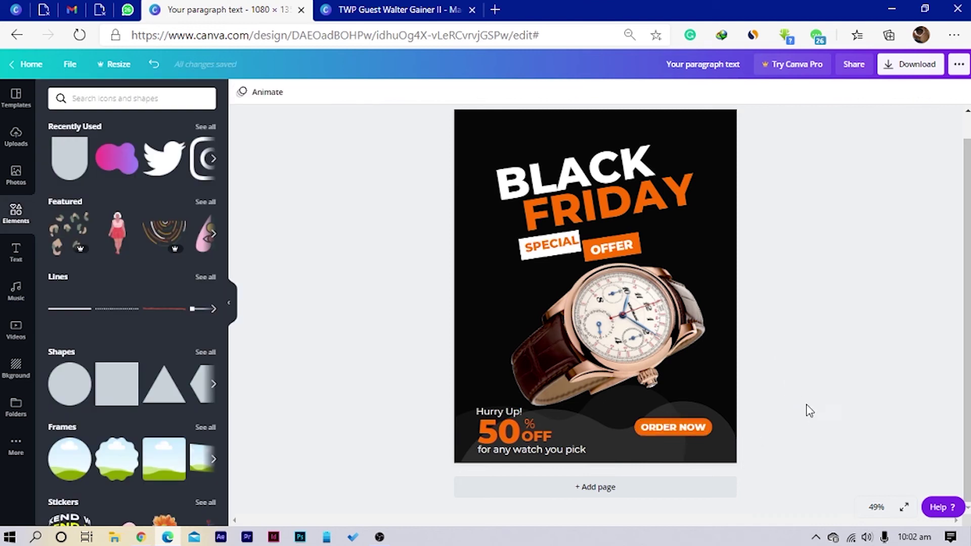
Step: Copy the OFF text below the ORDER NOW button and type the phone number into it
{"action": "left_click", "coordinate": [537, 439]}
{"action": "left_click_drag", "start_coordinate": [539, 441], "coordinate": [685, 454]}
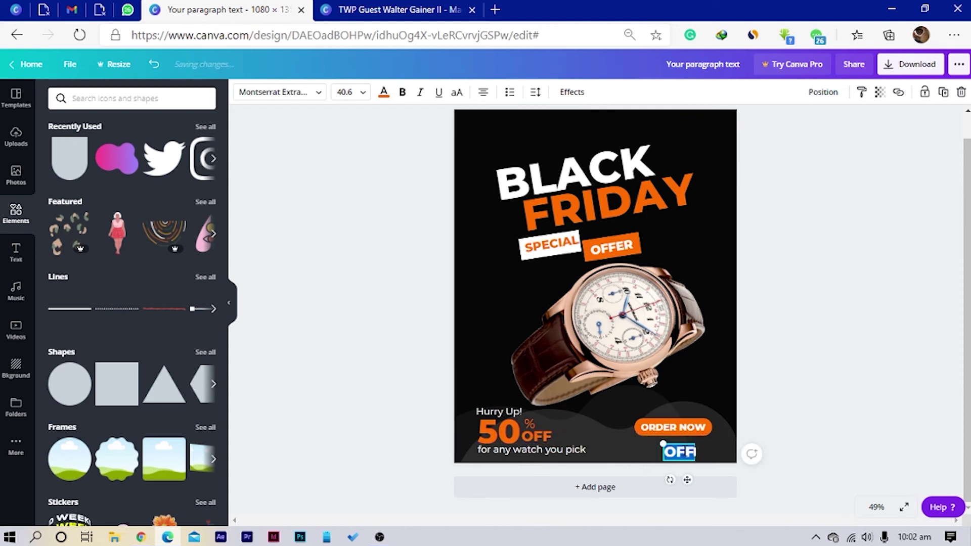
{"action": "type", "text": "233"}
{"action": "key", "text": "Return"}
{"action": "type", "text": "-"}
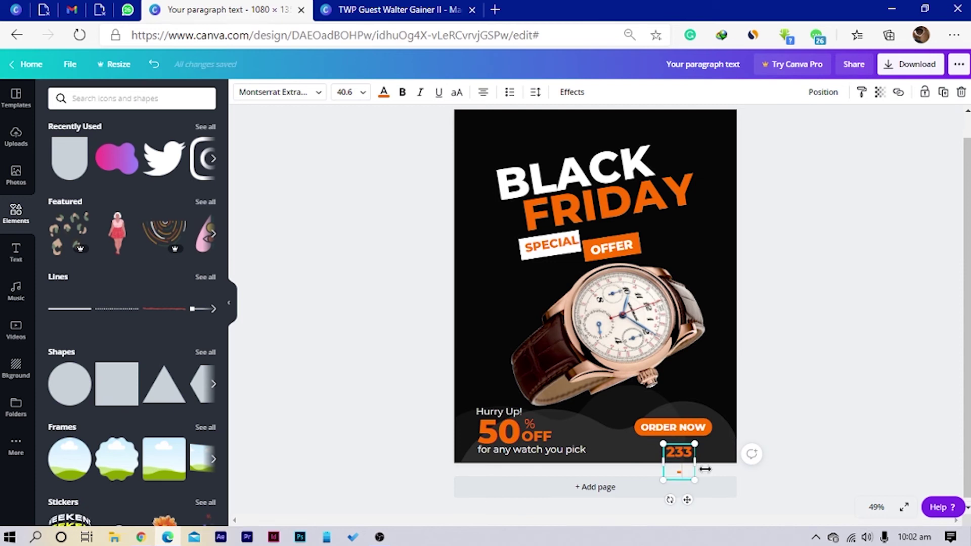
{"action": "type", "text": "3478"}
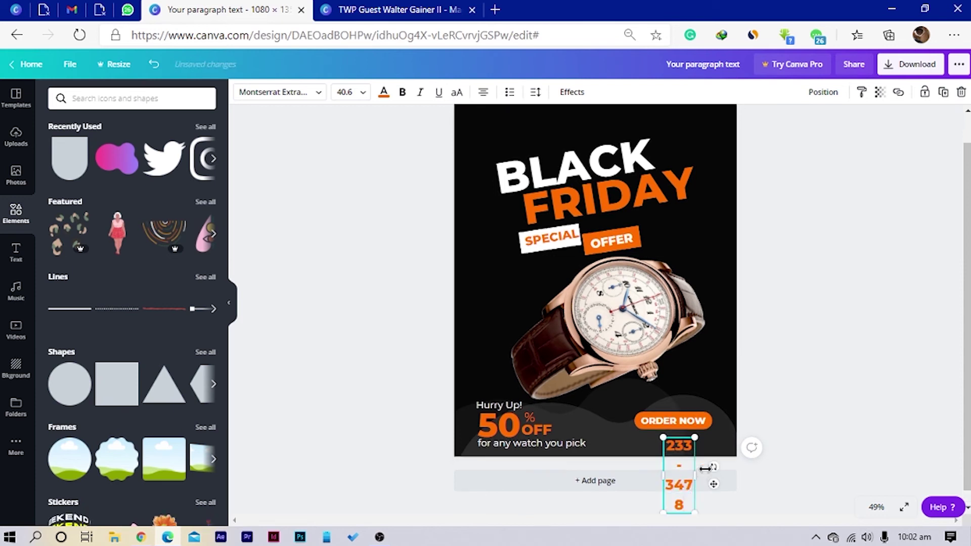
{"action": "key", "text": "BackSpace"}
{"action": "type", "text": "- 56"}
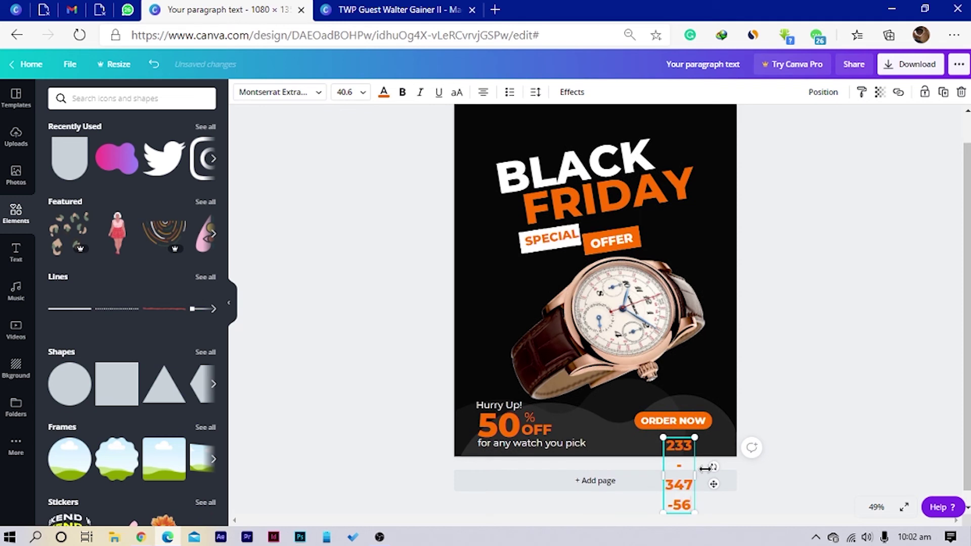
{"action": "type", "text": "8"}
Step: Widen the phone number onto one line, make it white, shrink it, and nudge it right
{"action": "left_click_drag", "start_coordinate": [659, 465], "coordinate": [586, 454]}
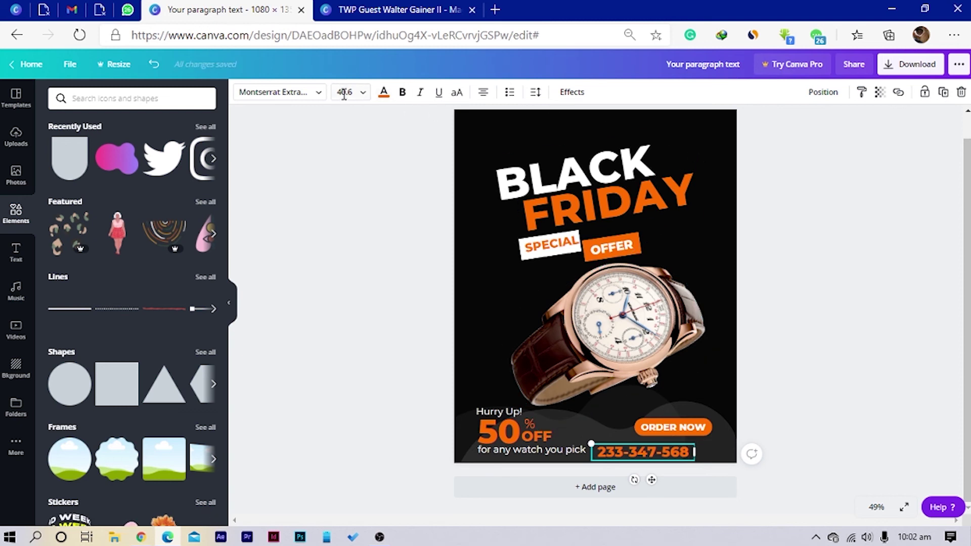
{"action": "left_click", "coordinate": [383, 94]}
{"action": "left_click", "coordinate": [116, 199]}
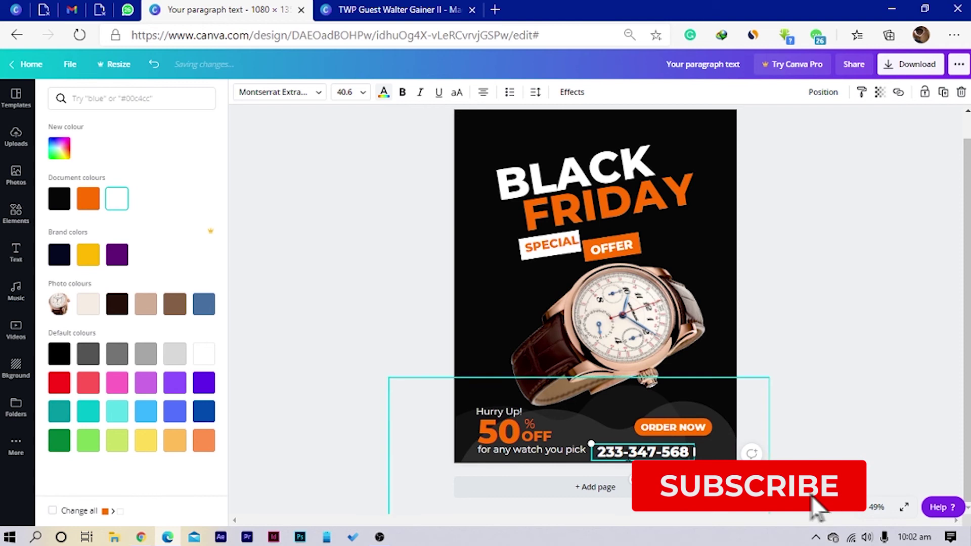
{"action": "left_click_drag", "start_coordinate": [591, 459], "coordinate": [673, 475]}
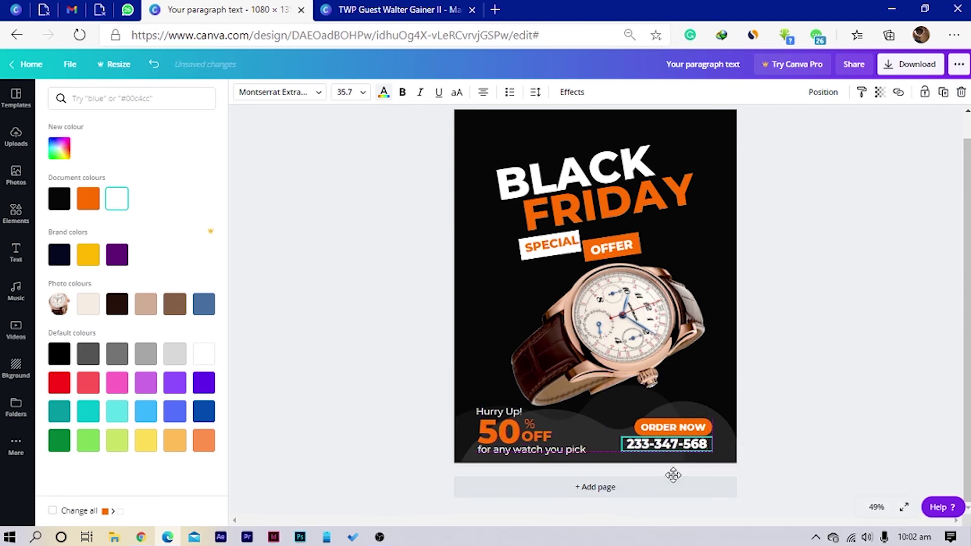
{"action": "left_click_drag", "start_coordinate": [752, 426], "coordinate": [677, 439]}
{"action": "left_click", "coordinate": [574, 455]}
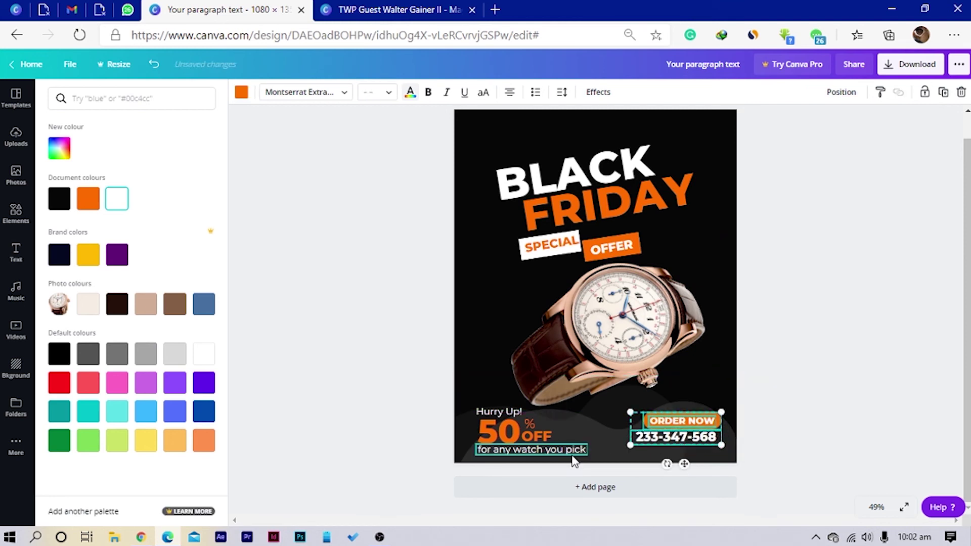
{"action": "key", "text": "ctrl+d"}
{"action": "left_click_drag", "start_coordinate": [540, 474], "coordinate": [681, 489]}
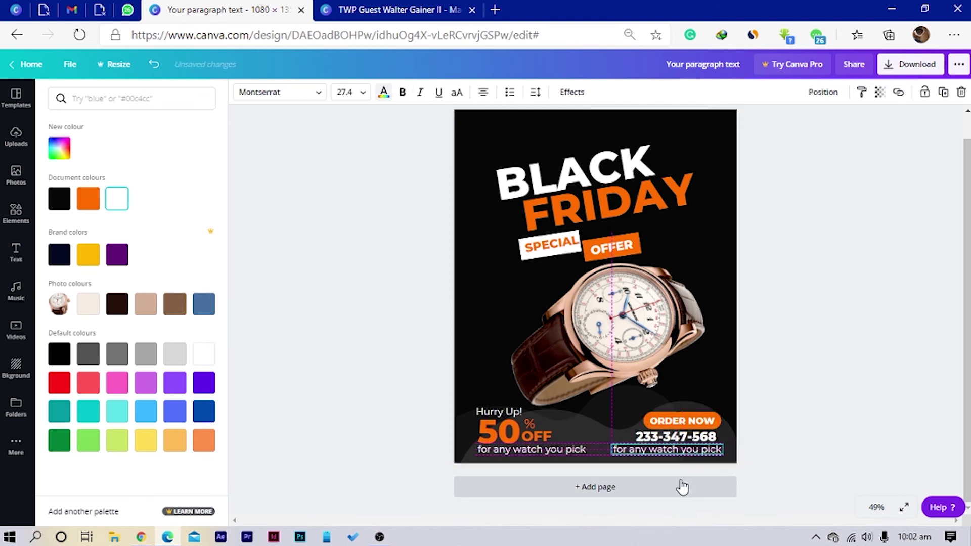
{"action": "key", "text": "ctrl+a"}
{"action": "key", "text": "BackSpace"}
{"action": "type", "text": "W"}
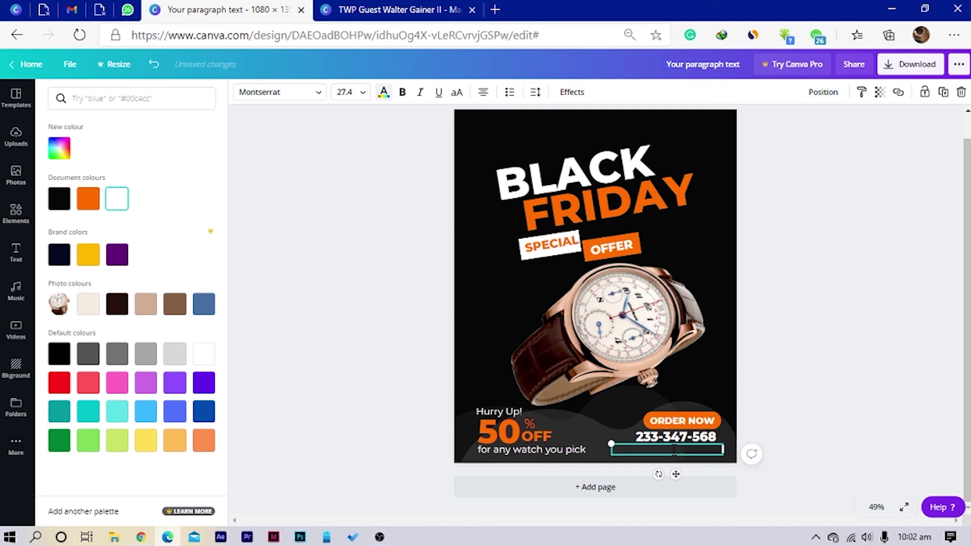
{"action": "type", "text": "www.myweb"}
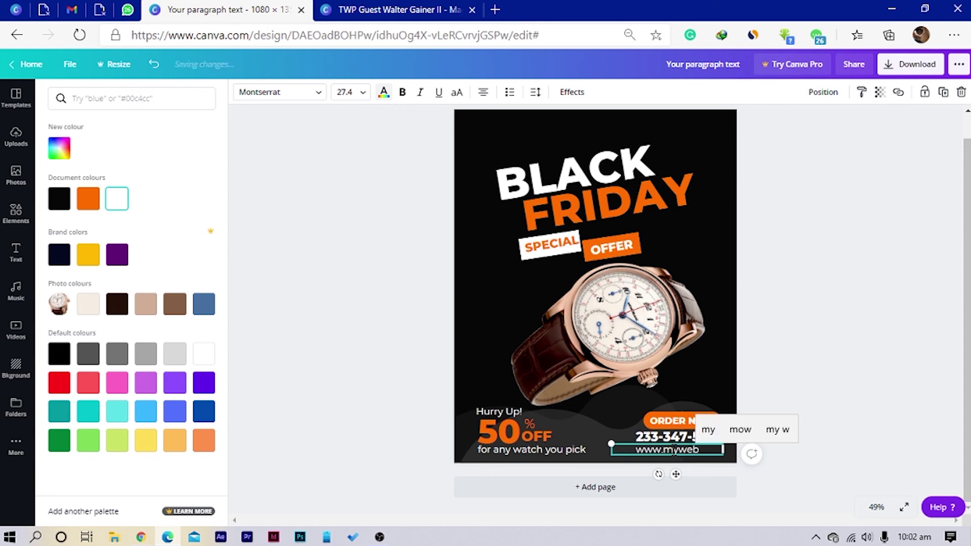
{"action": "type", "text": "site.com"}
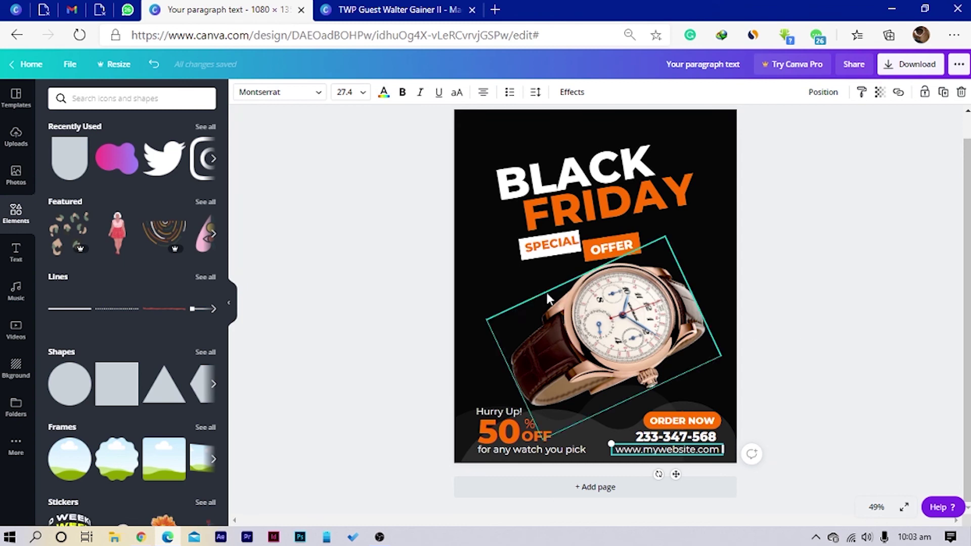
{"action": "left_click", "coordinate": [452, 272]}
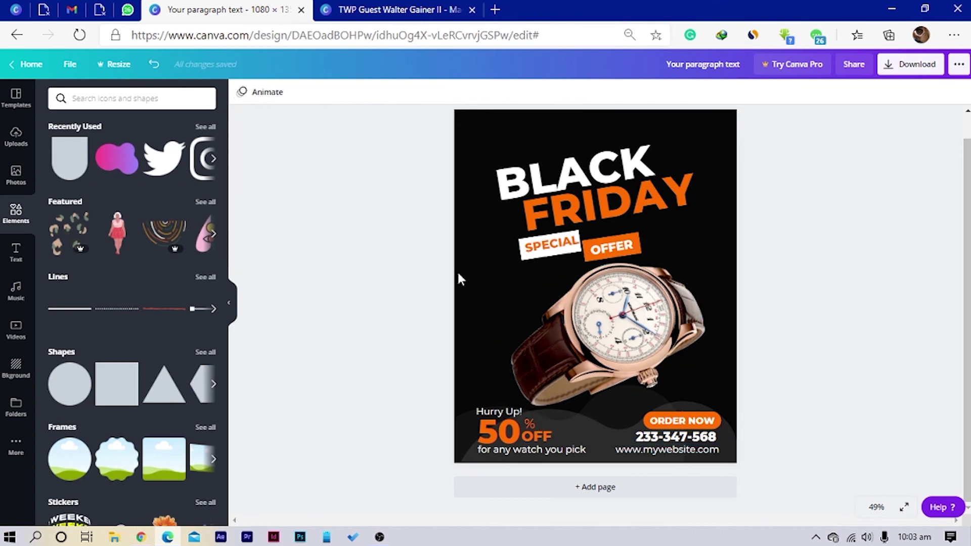
Step: Paste a rectangle and resize it into a short thin vertical bar, searching Elements for 'plus'
{"action": "key", "text": "ctrl+v"}
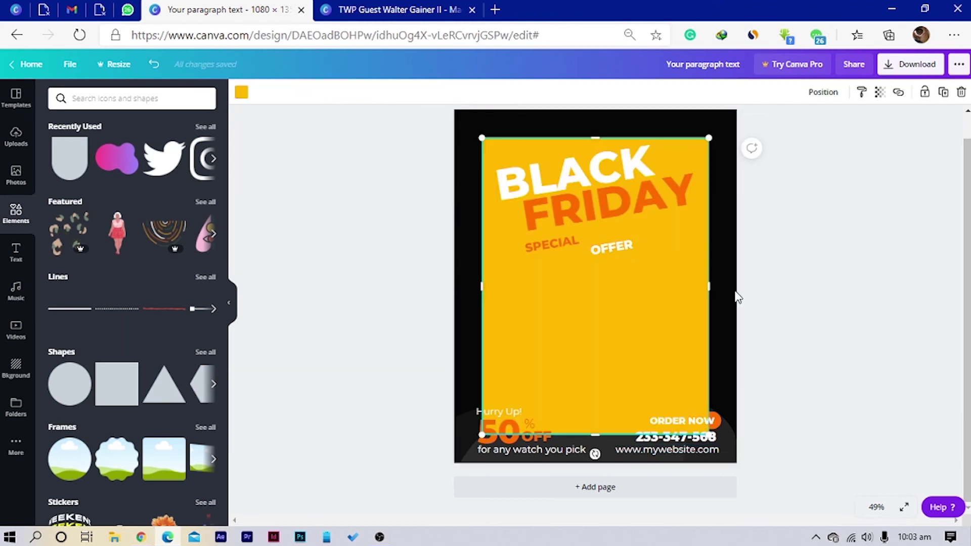
{"action": "left_click_drag", "start_coordinate": [713, 292], "coordinate": [490, 317]}
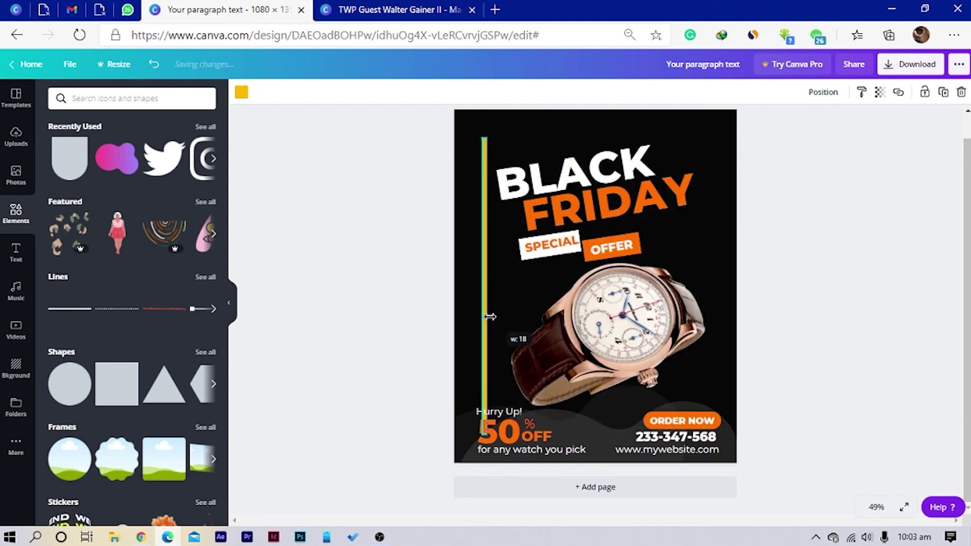
{"action": "left_click", "coordinate": [153, 100]}
{"action": "type", "text": "plus"}
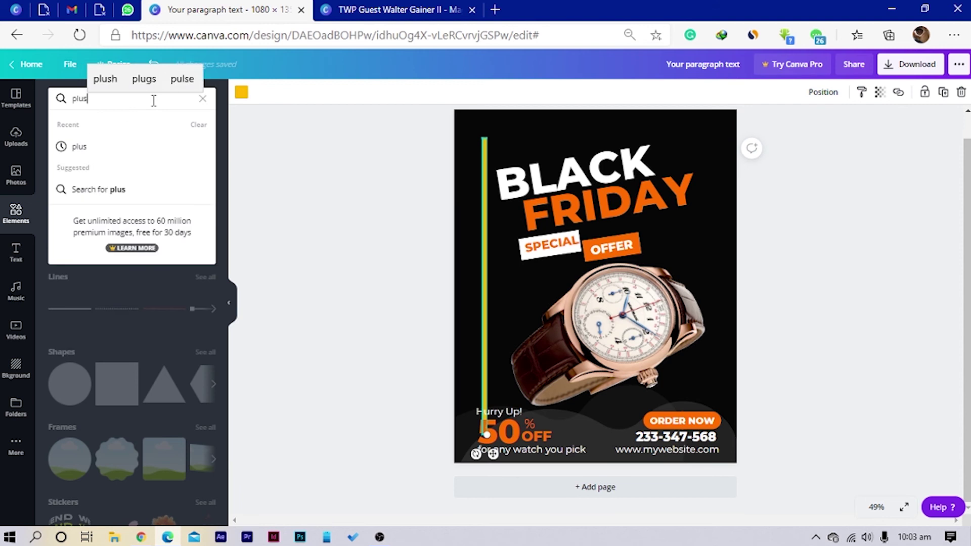
{"action": "key", "text": "Return"}
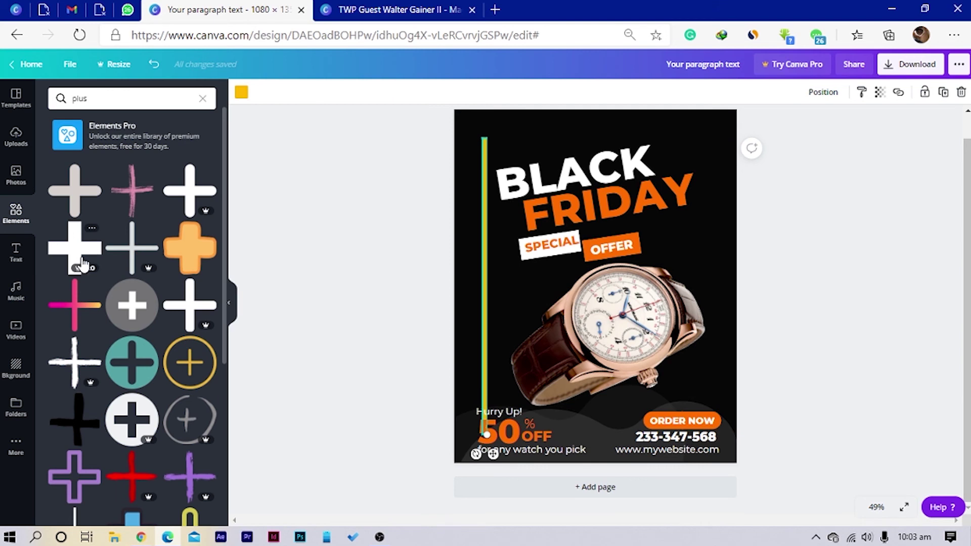
{"action": "left_click_drag", "start_coordinate": [486, 291], "coordinate": [496, 292]}
{"action": "left_click_drag", "start_coordinate": [484, 427], "coordinate": [487, 286]}
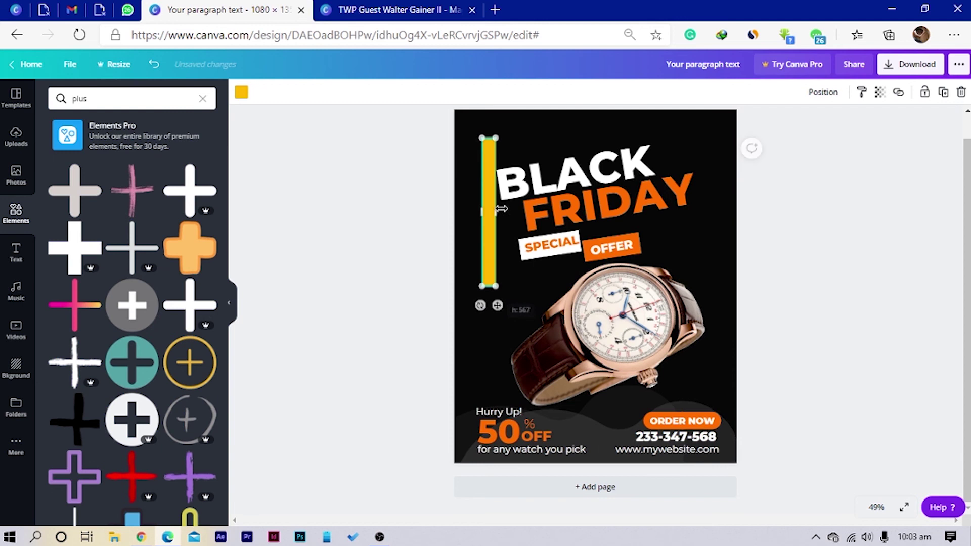
{"action": "left_click_drag", "start_coordinate": [495, 219], "coordinate": [492, 219]}
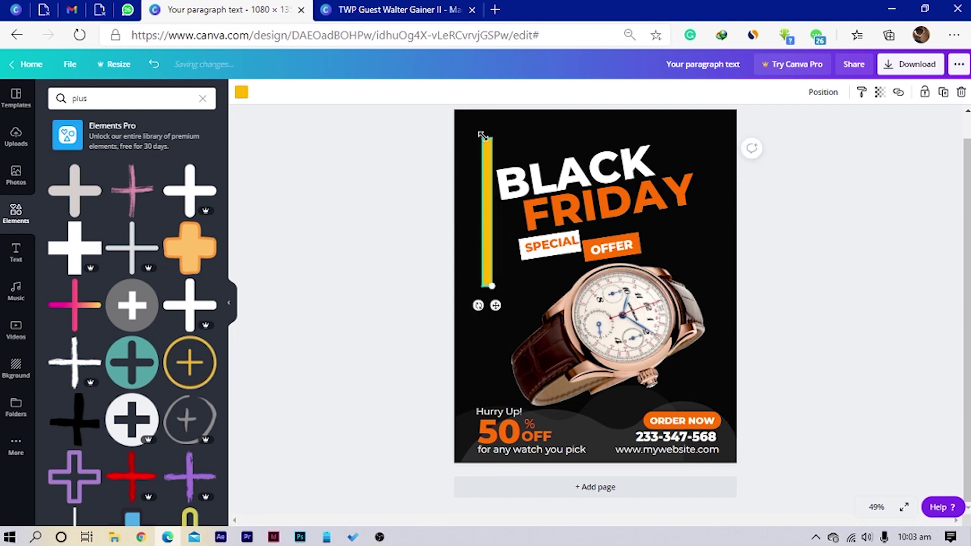
{"action": "left_click_drag", "start_coordinate": [485, 133], "coordinate": [486, 231]}
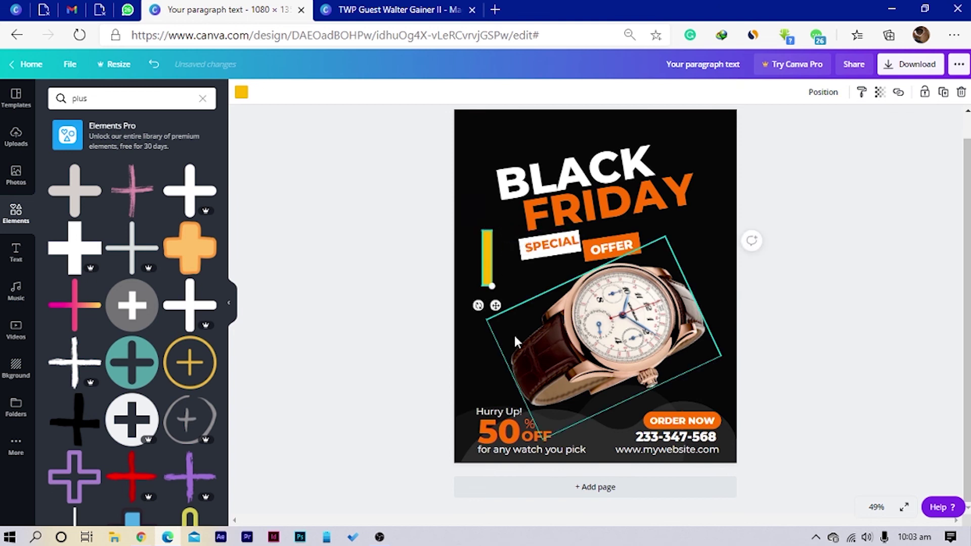
Step: Rotate a second bar across the first and group both into a plus
{"action": "left_click_drag", "start_coordinate": [478, 305], "coordinate": [446, 254]}
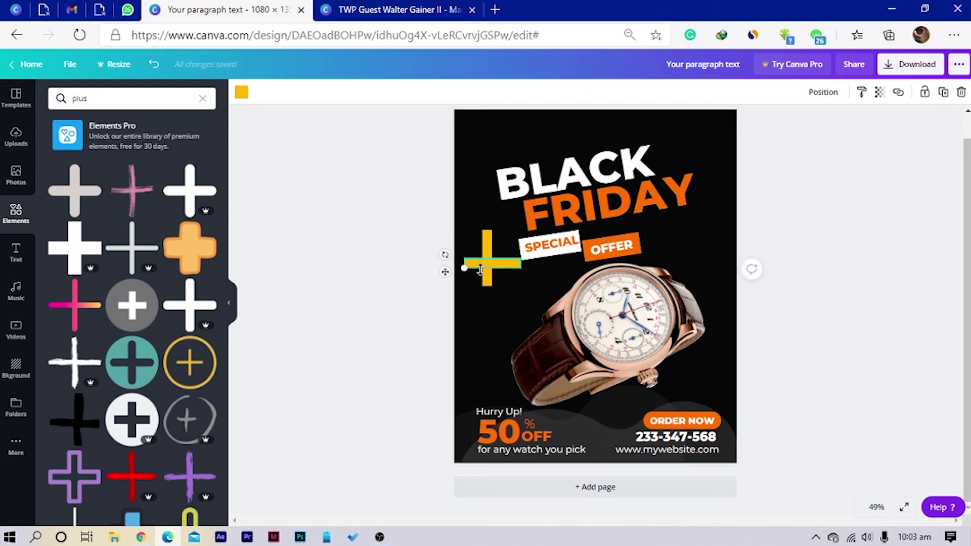
{"action": "left_click_drag", "start_coordinate": [443, 266], "coordinate": [438, 265]}
{"action": "left_click_drag", "start_coordinate": [431, 223], "coordinate": [495, 278]}
{"action": "left_click", "coordinate": [799, 93]}
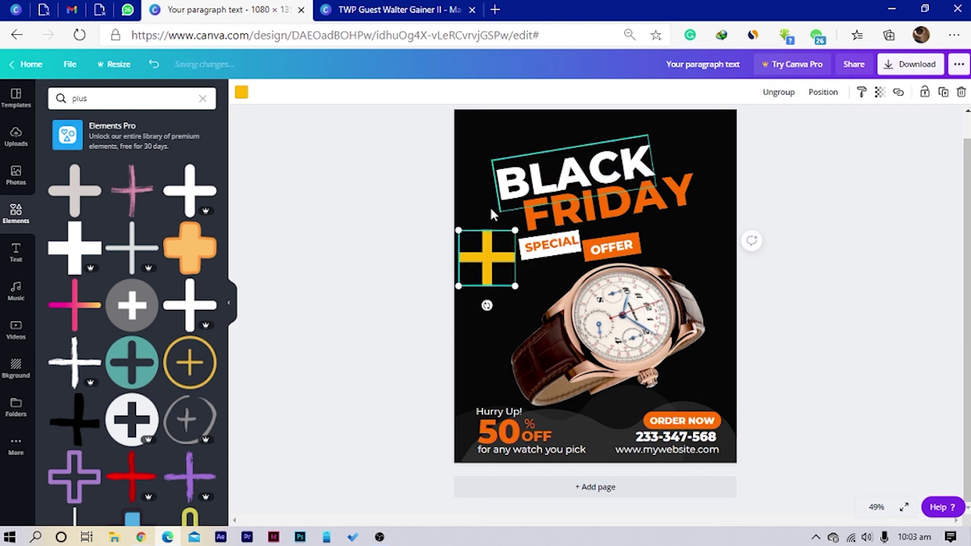
Step: Recolour the plus orange and shrink it to a small size
{"action": "left_click", "coordinate": [243, 95]}
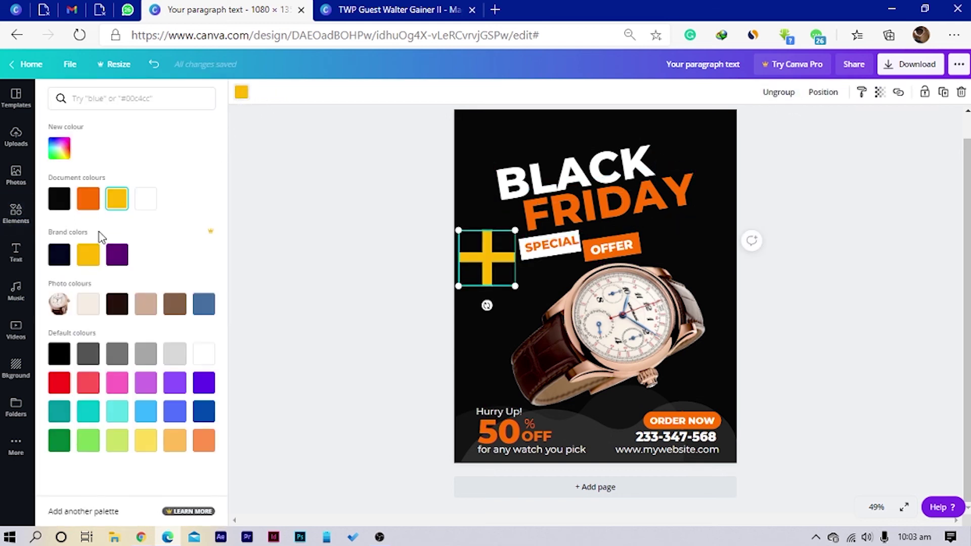
{"action": "left_click", "coordinate": [88, 198]}
{"action": "left_click_drag", "start_coordinate": [458, 231], "coordinate": [496, 269]}
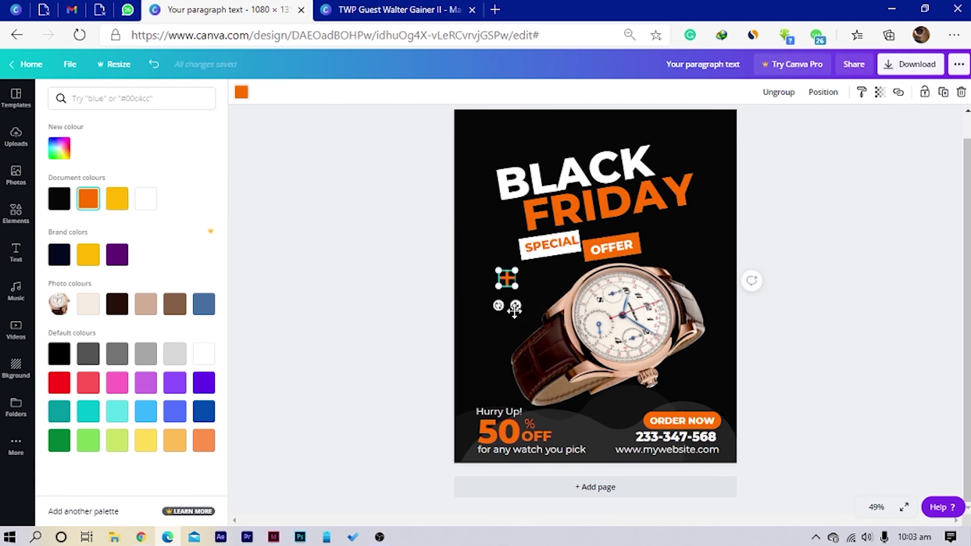
Step: Place the small plus left of the watch, duplicate it around the poster, and turn four copies white
{"action": "left_click_drag", "start_coordinate": [484, 315], "coordinate": [672, 251]}
{"action": "key", "text": "ctrl+d"}
{"action": "key", "text": "ctrl+d"}
{"action": "key", "text": "ctrl+d"}
{"action": "key", "text": "ctrl+d"}
{"action": "key", "text": "ctrl+d"}
{"action": "key", "text": "ctrl+d"}
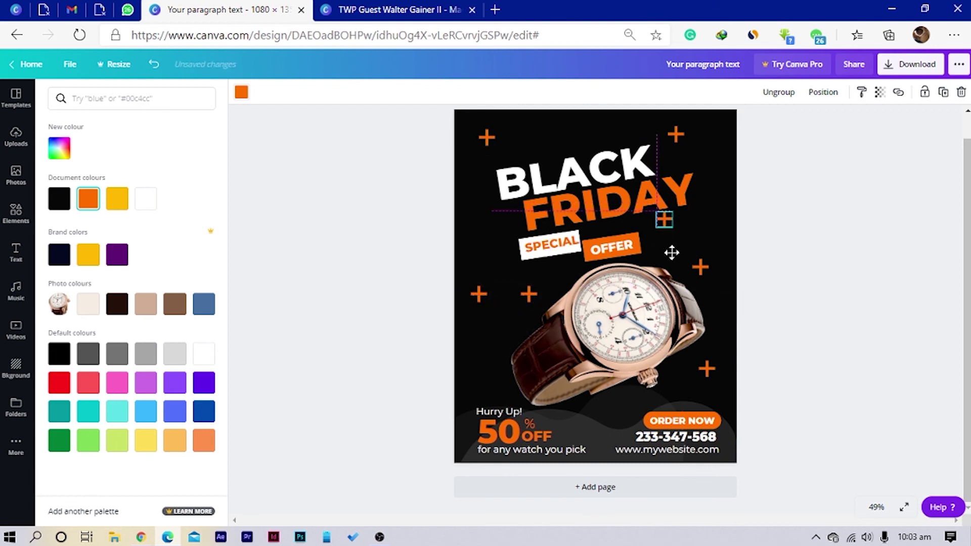
{"action": "left_click", "coordinate": [488, 137]}
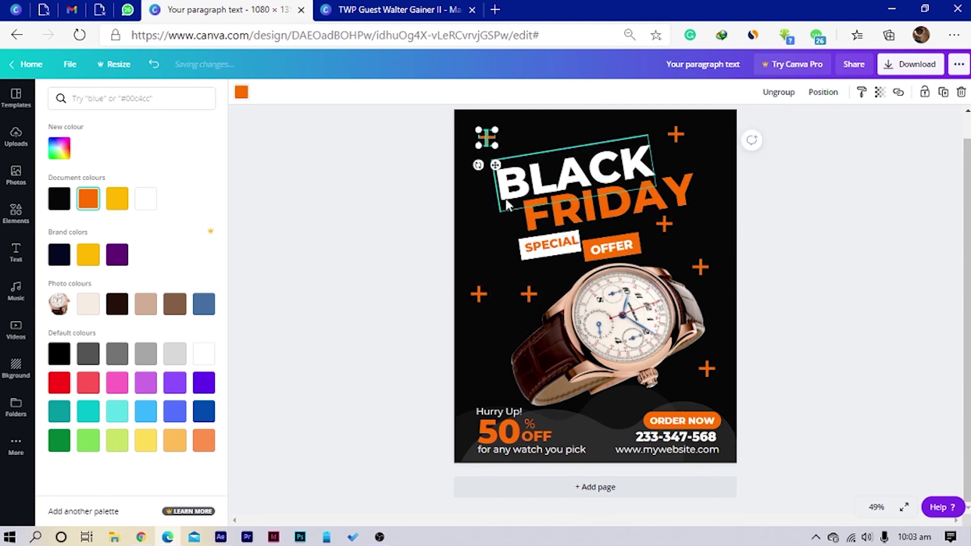
{"action": "left_click", "coordinate": [529, 295], "text": "shift"}
{"action": "left_click", "coordinate": [665, 225], "text": "shift"}
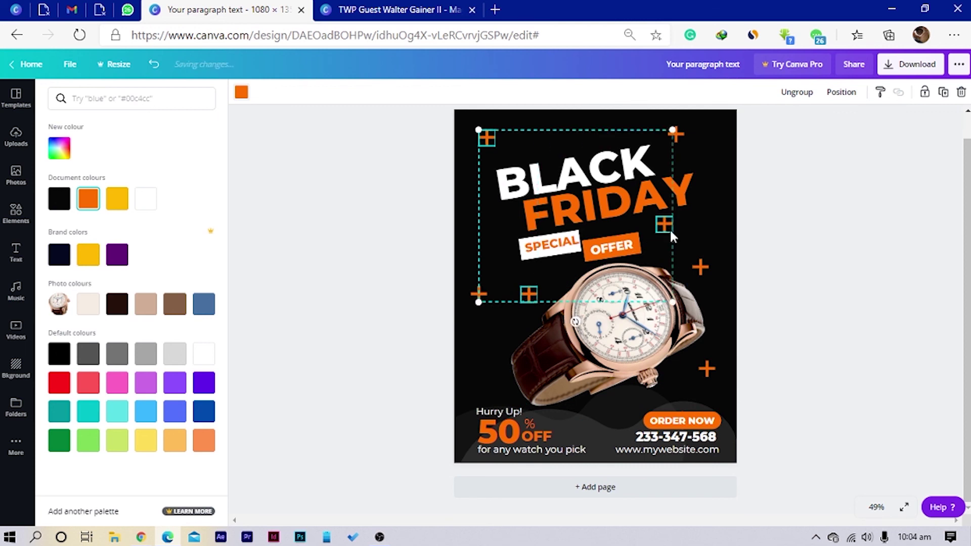
{"action": "left_click", "coordinate": [713, 369], "text": "shift"}
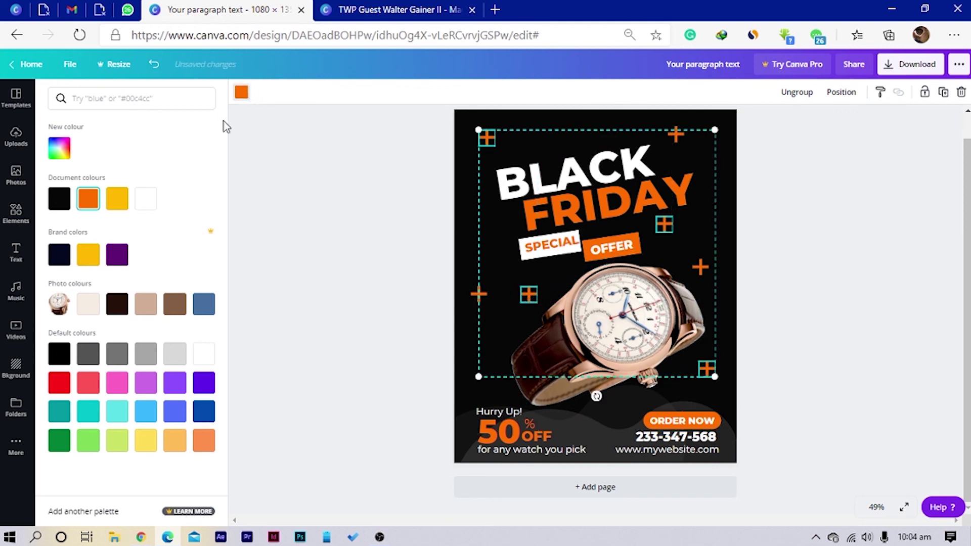
{"action": "left_click", "coordinate": [146, 211]}
{"action": "left_click", "coordinate": [337, 247]}
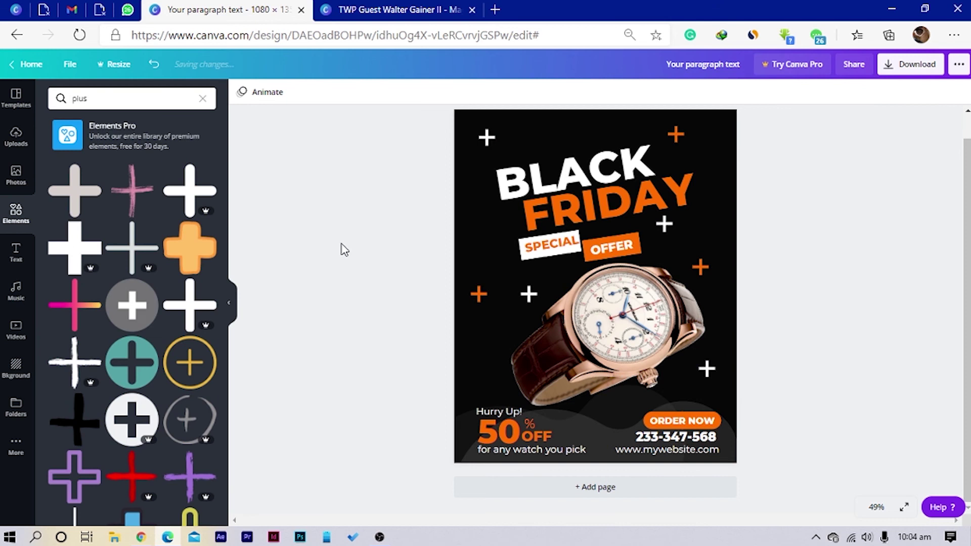
Step: Lower the transparency of the two pluses beside the watch, one to about half, one to 37
{"action": "left_click", "coordinate": [481, 299]}
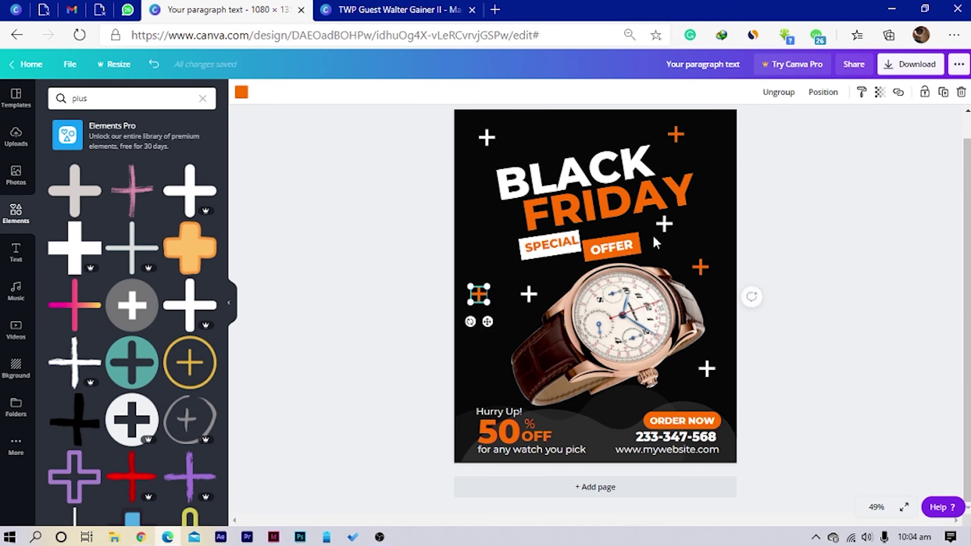
{"action": "left_click", "coordinate": [880, 95]}
{"action": "left_click_drag", "start_coordinate": [857, 136], "coordinate": [816, 133]}
{"action": "left_click_drag", "start_coordinate": [696, 277], "coordinate": [703, 273]}
{"action": "left_click", "coordinate": [879, 92]}
{"action": "left_click_drag", "start_coordinate": [841, 129], "coordinate": [805, 121]}
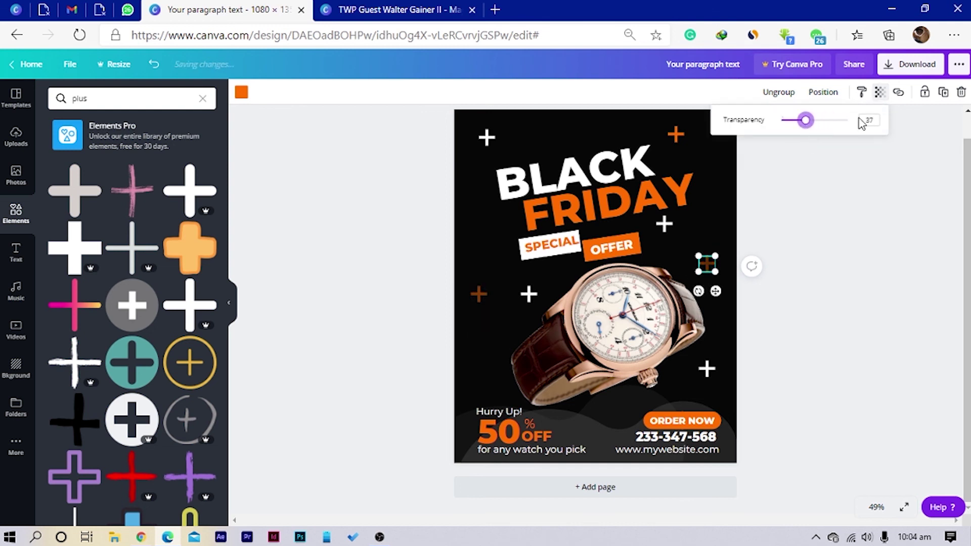
Step: Fade the top-right plus to 68 transparency and also fade the bottom-right white plus
{"action": "left_click", "coordinate": [677, 132]}
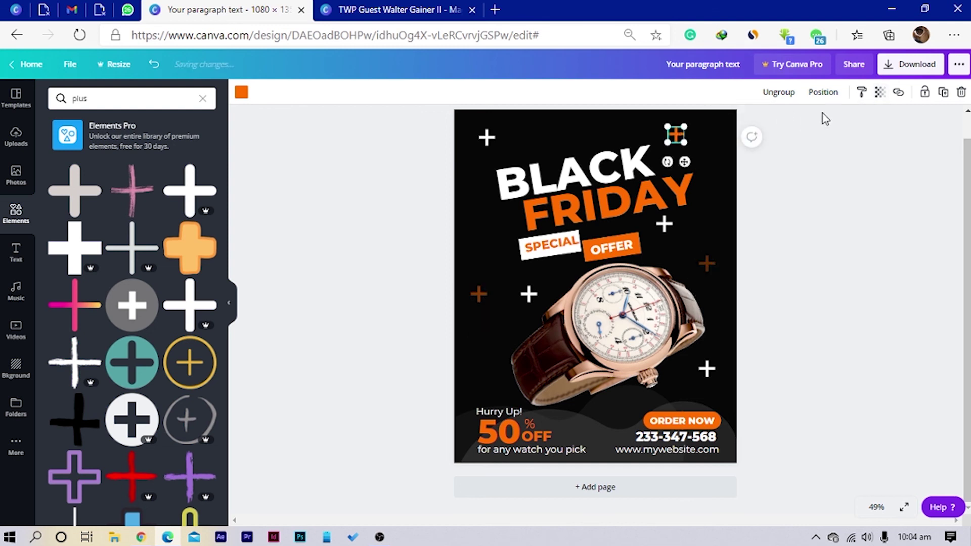
{"action": "left_click", "coordinate": [880, 92]}
{"action": "left_click_drag", "start_coordinate": [845, 124], "coordinate": [827, 133]}
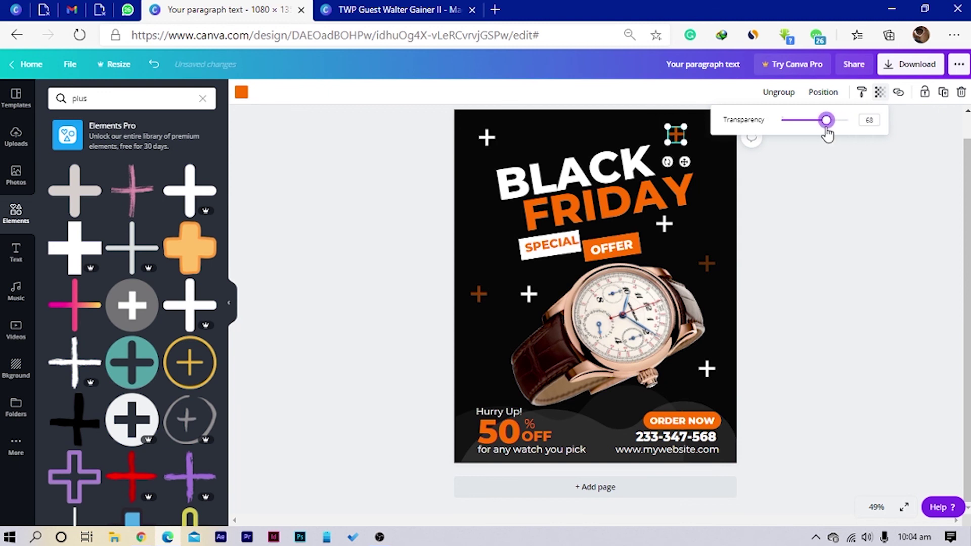
{"action": "left_click", "coordinate": [706, 368]}
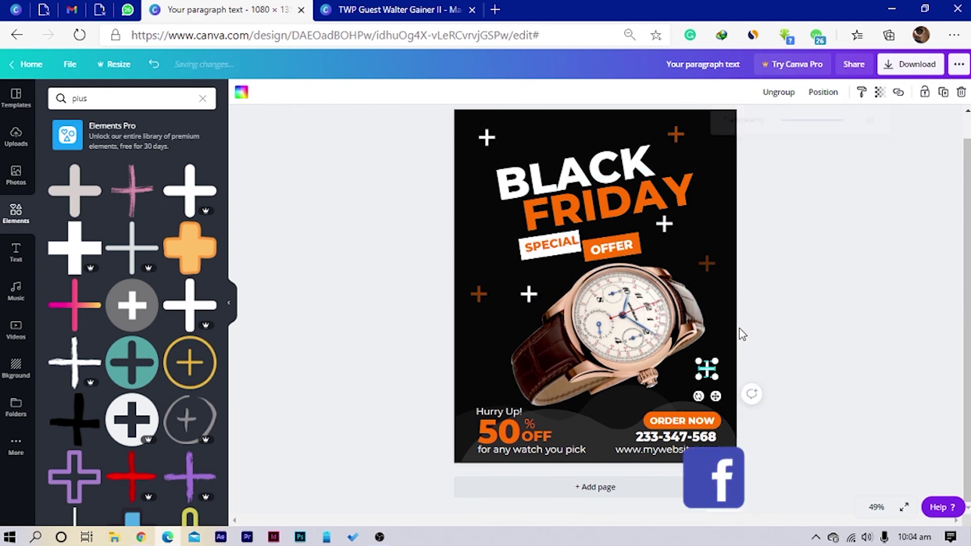
{"action": "left_click", "coordinate": [879, 92]}
{"action": "left_click_drag", "start_coordinate": [845, 120], "coordinate": [806, 142]}
{"action": "left_click", "coordinate": [838, 244]}
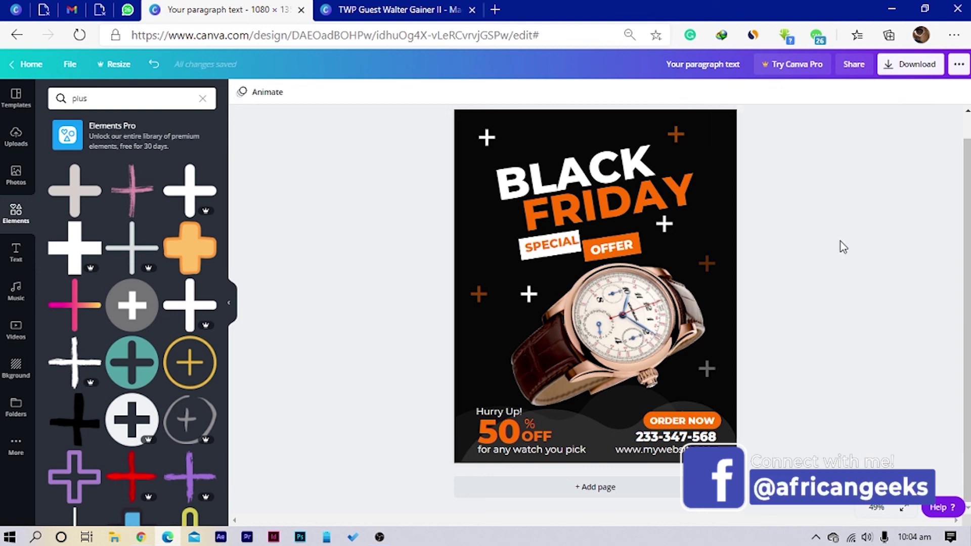